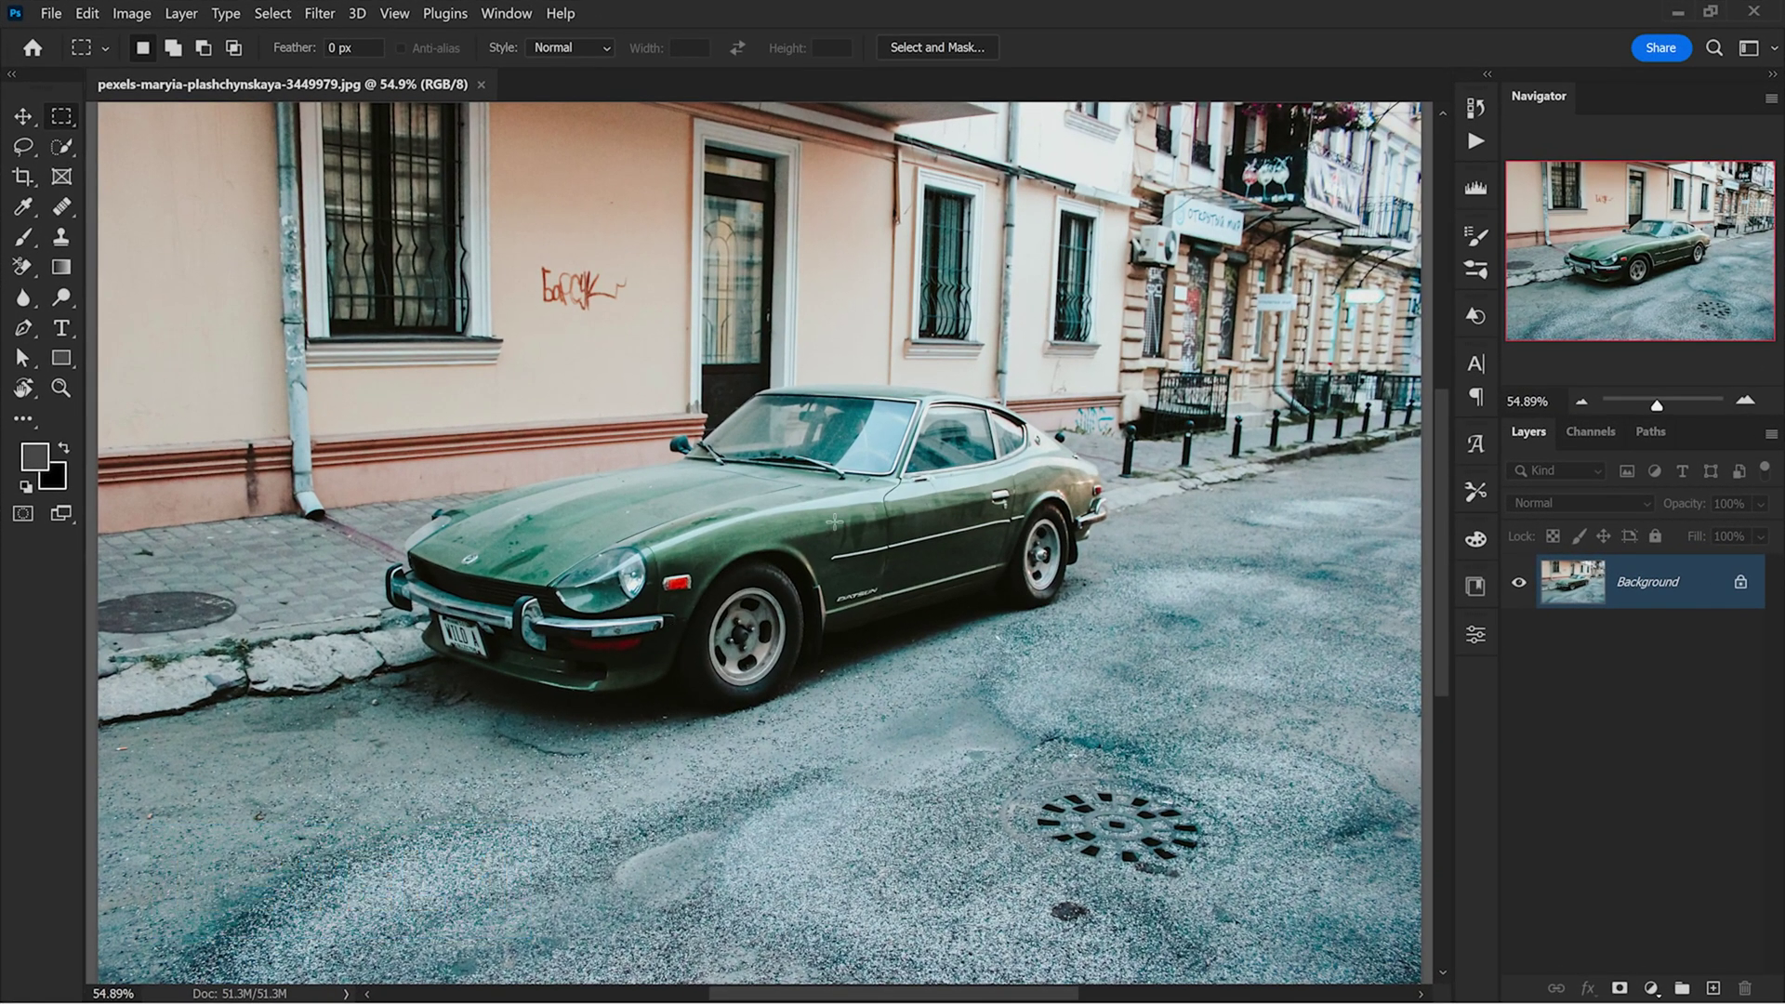
Turn on Neural Filters' Depth Blur with Focus subject ticked and Focal range set to 10
key("w")
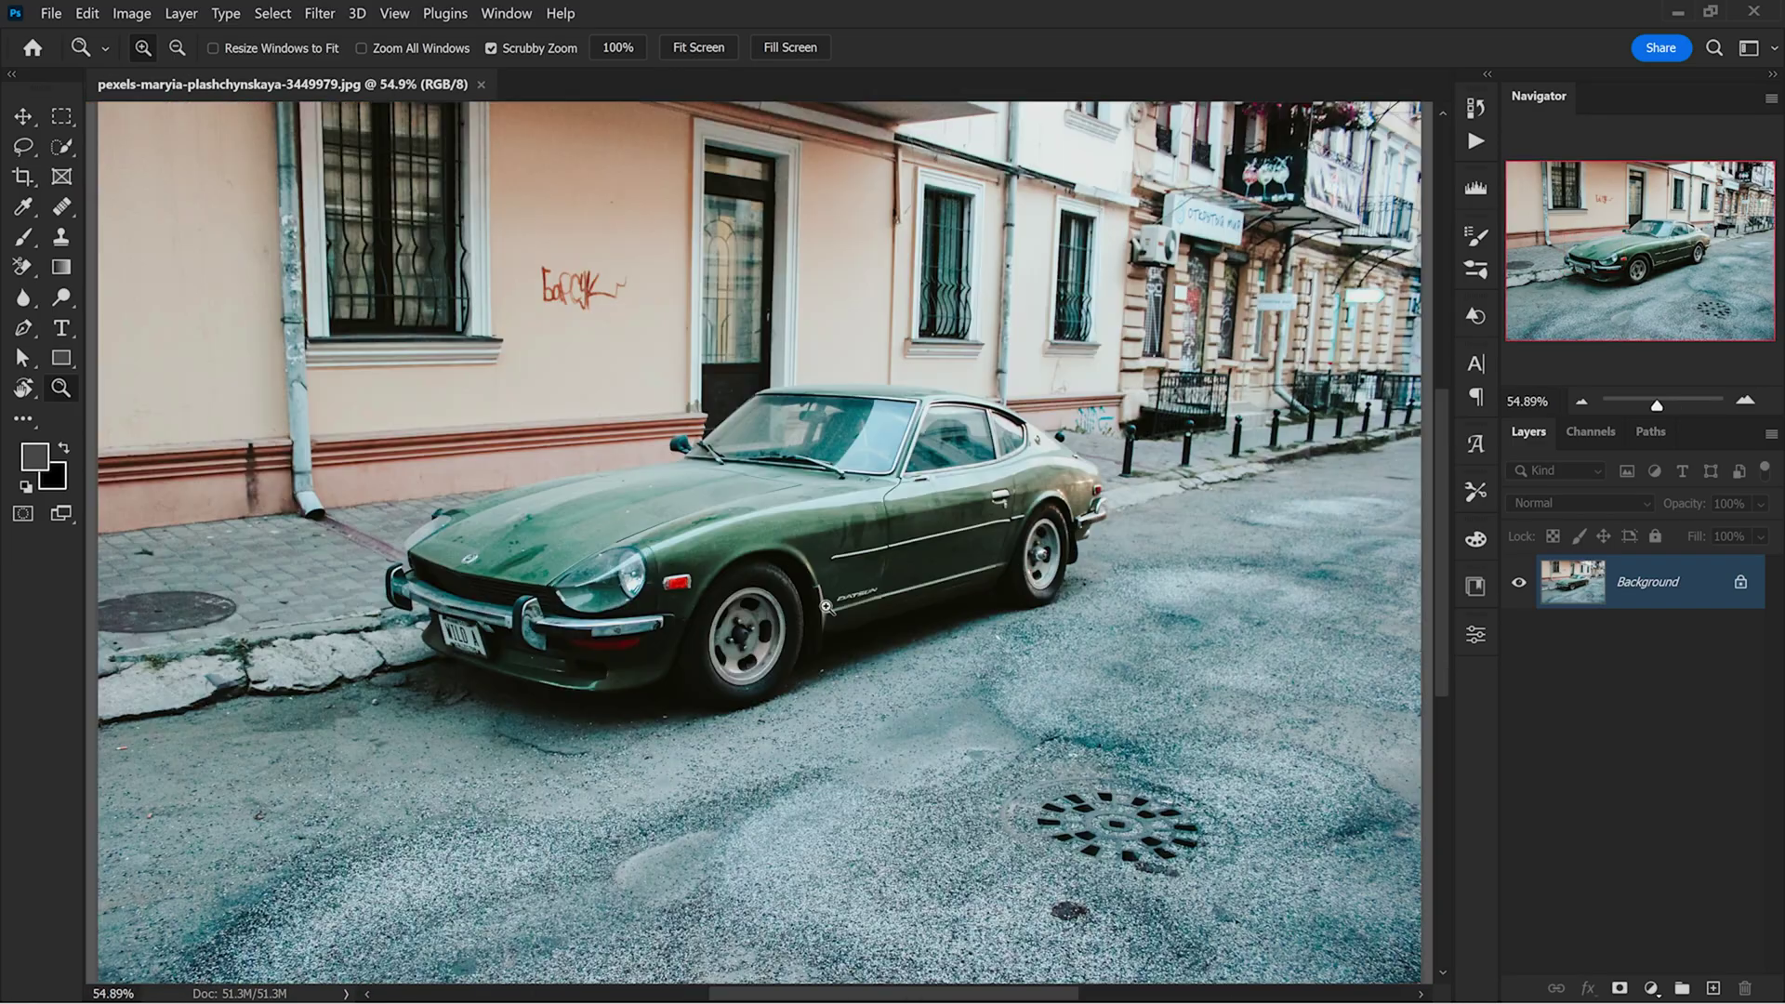
left_click(316, 14)
left_click(402, 90)
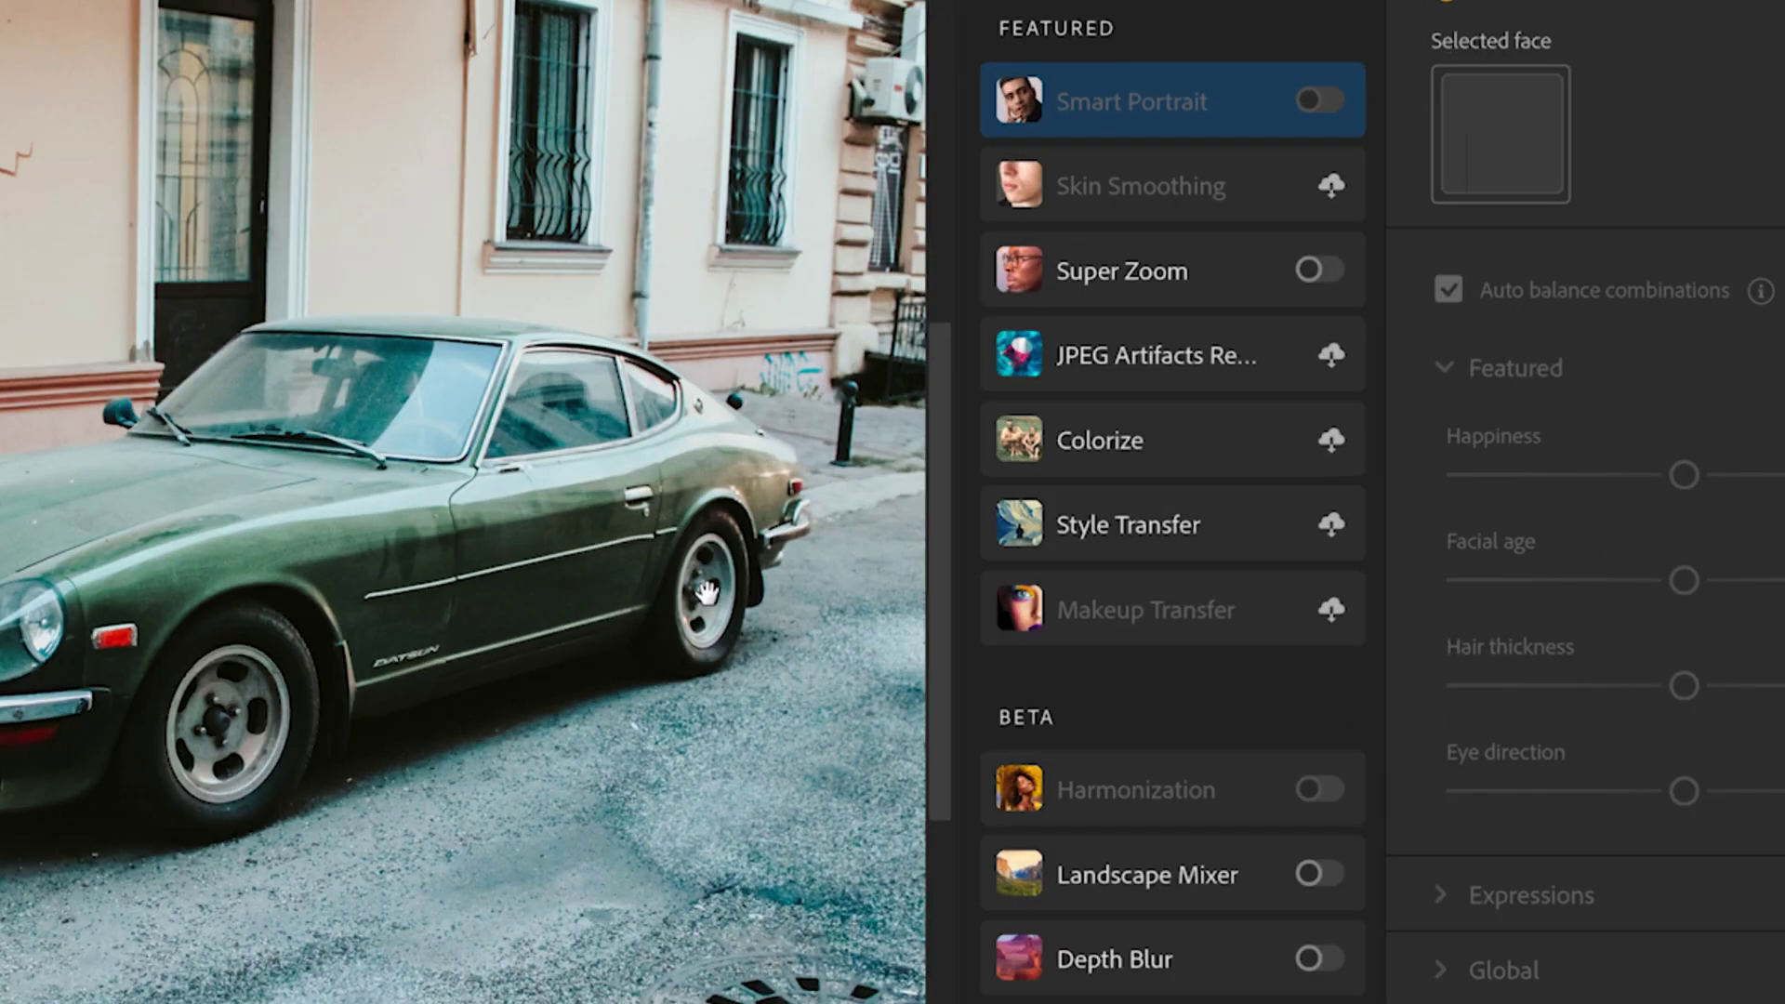
left_click(1311, 958)
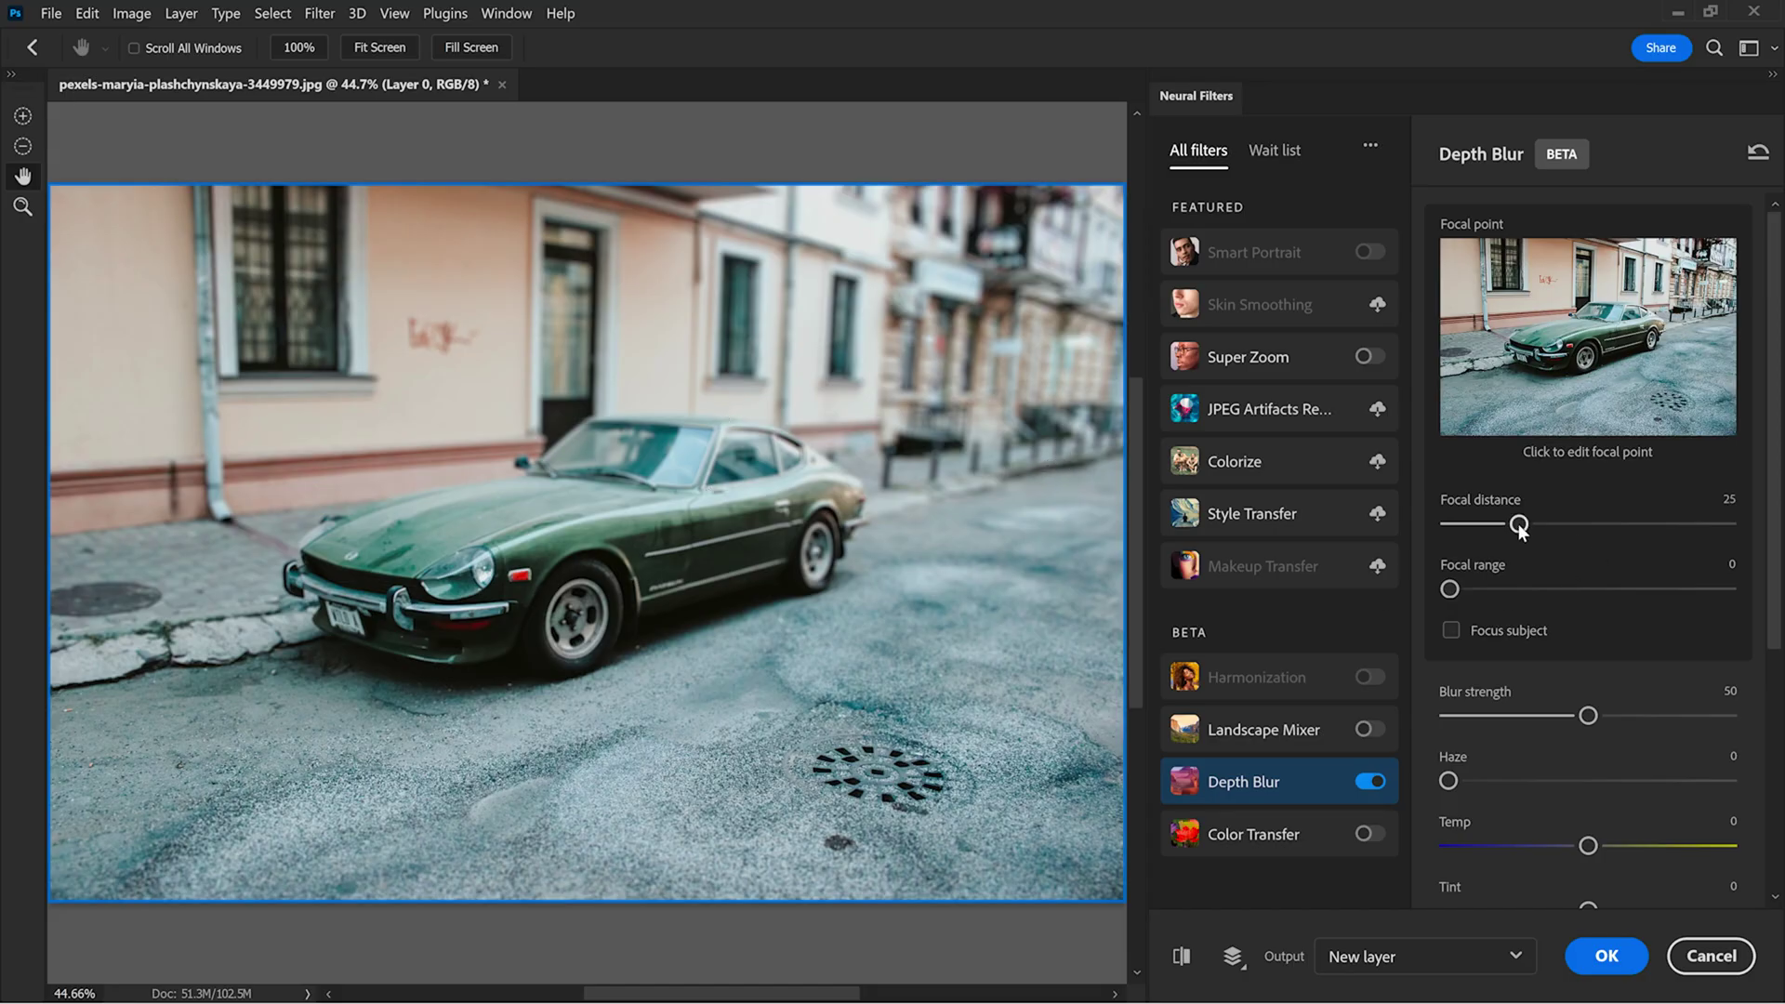
left_click(1467, 626)
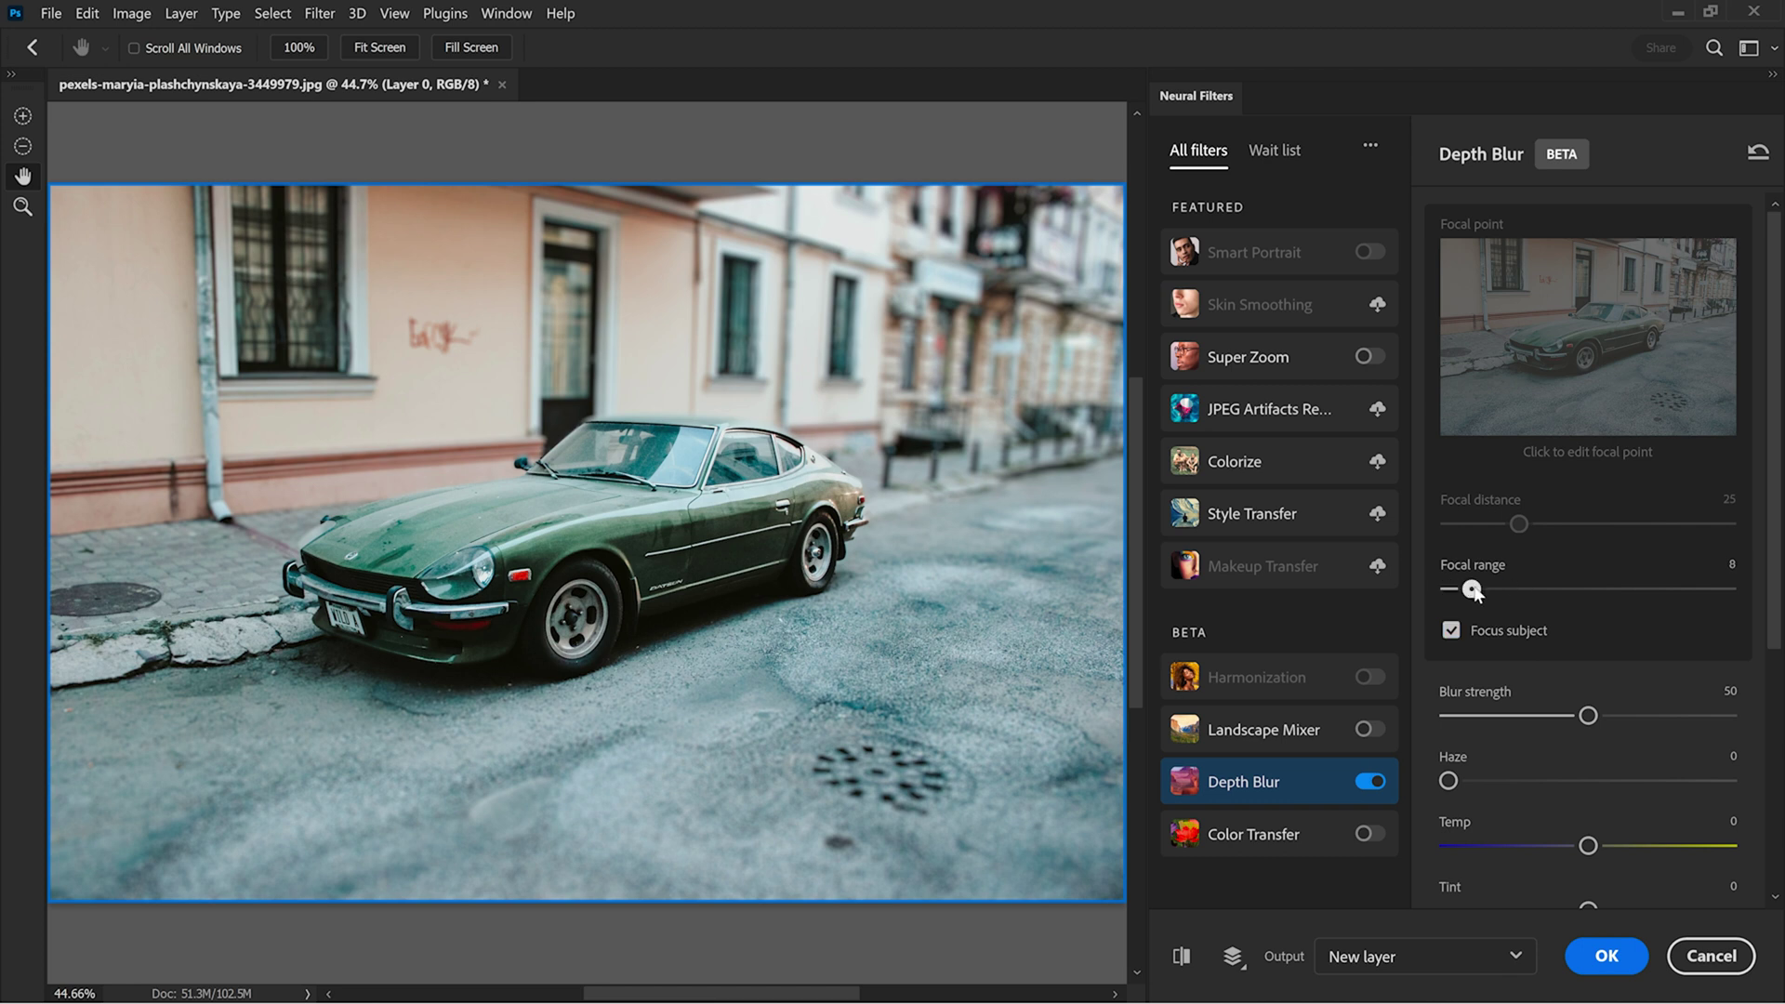
left_click_drag(1473, 591, 1573, 595)
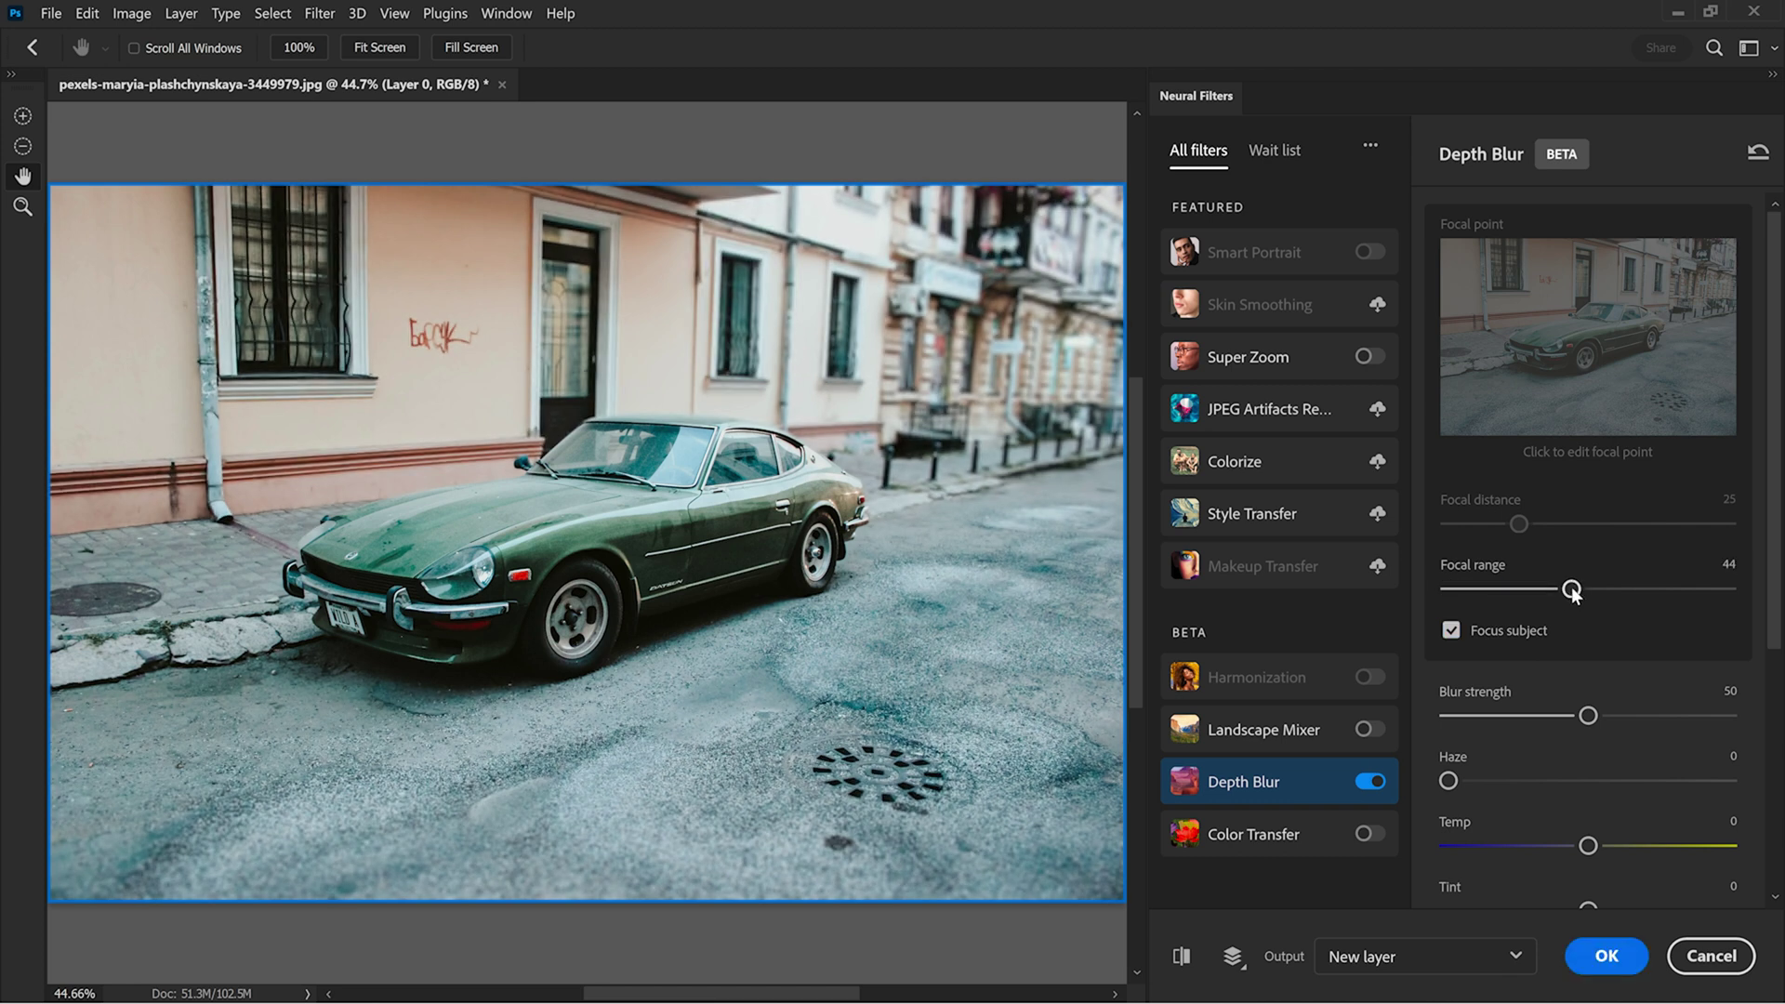
left_click_drag(1572, 591, 1475, 596)
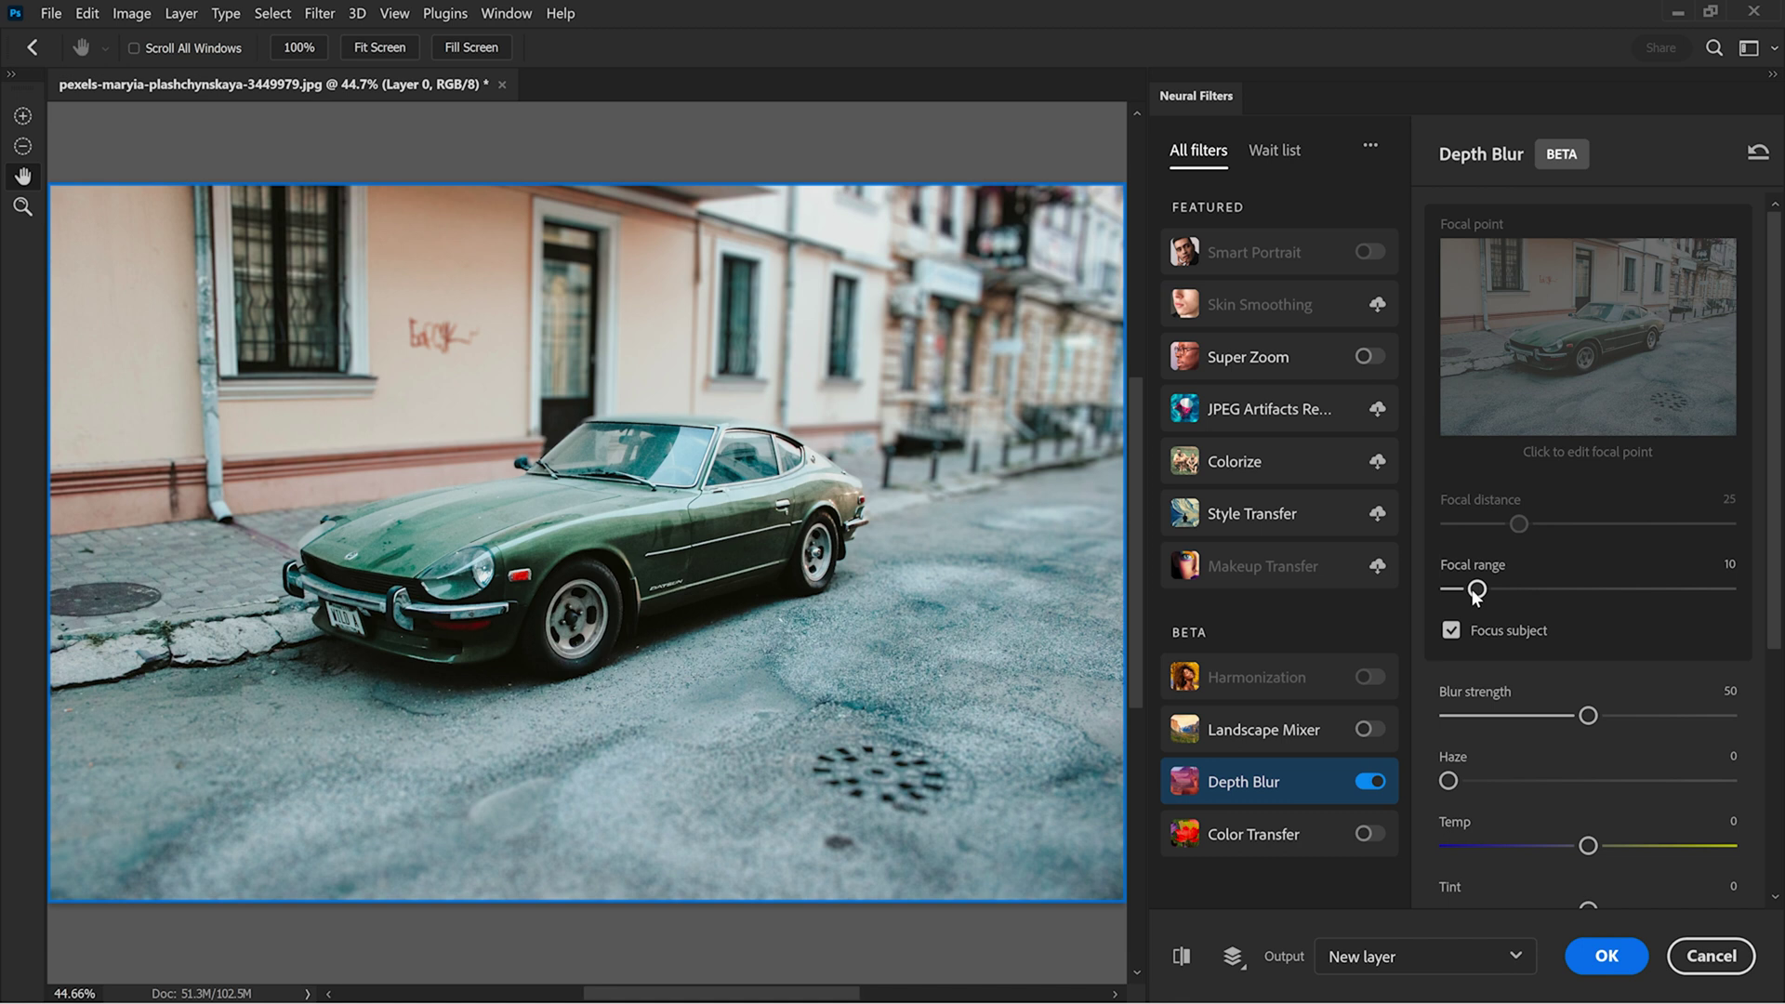
Untick Focus subject, set Focal range to 0, and focus on the car's front wheel
left_click(1450, 631)
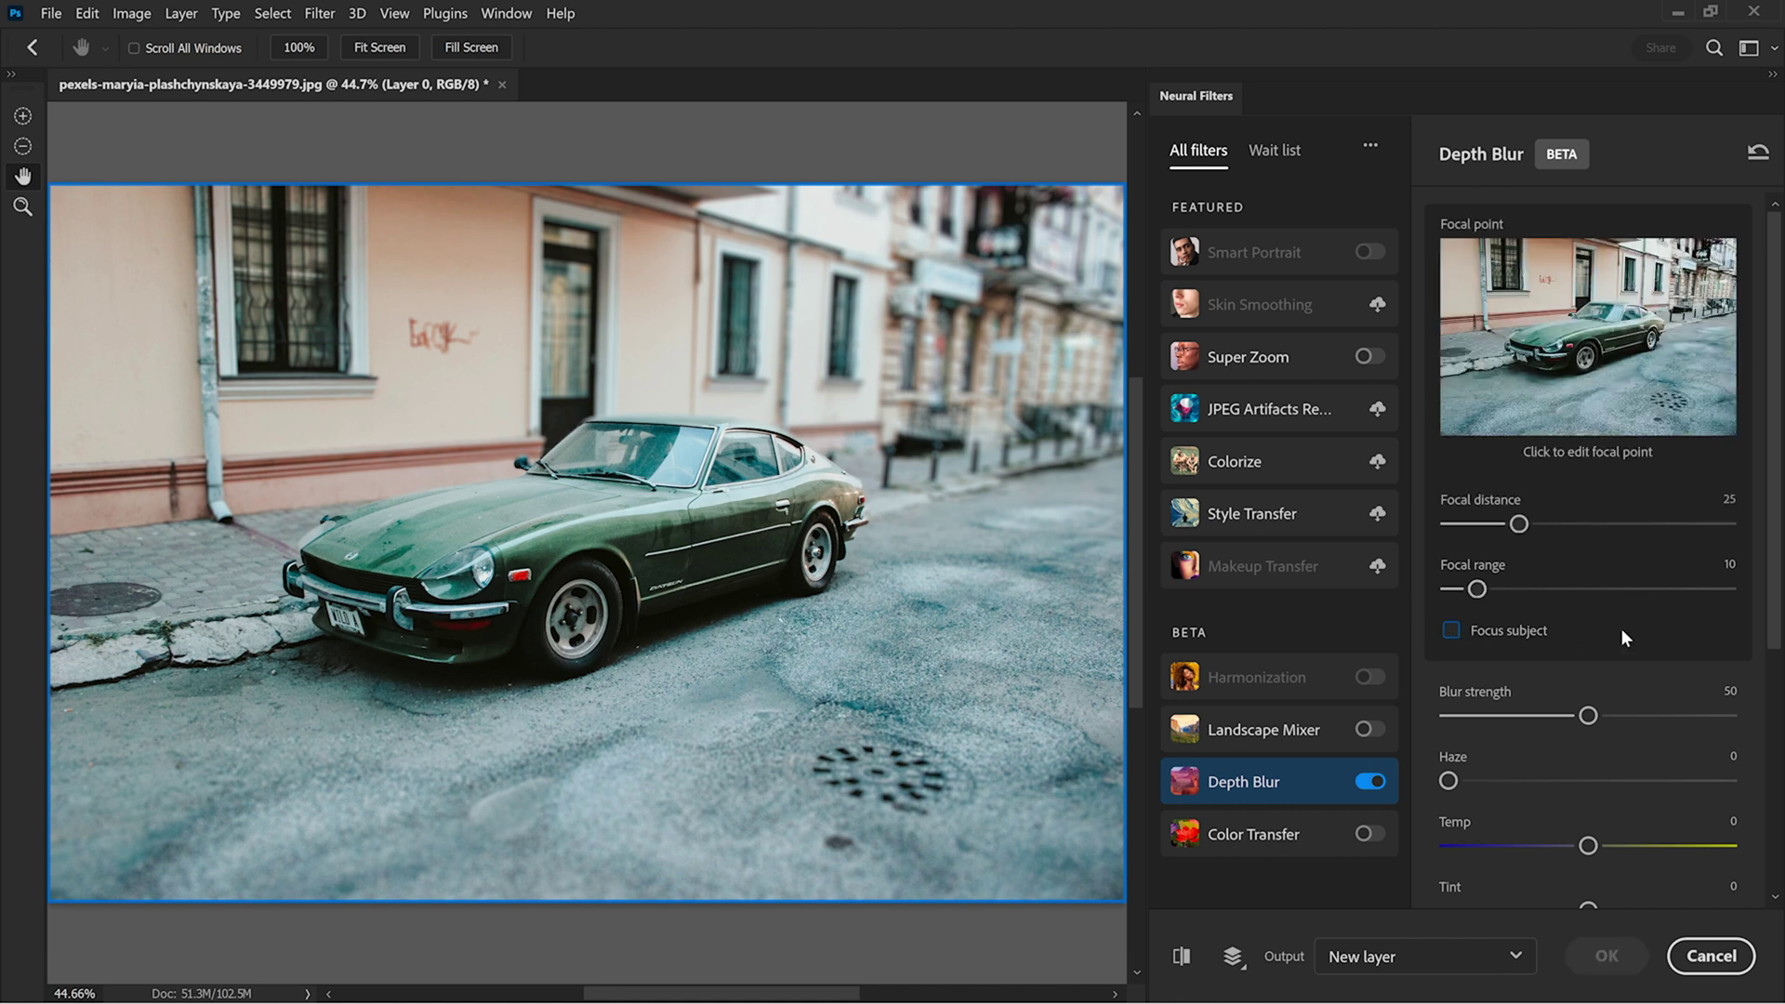
left_click_drag(1477, 589, 1447, 589)
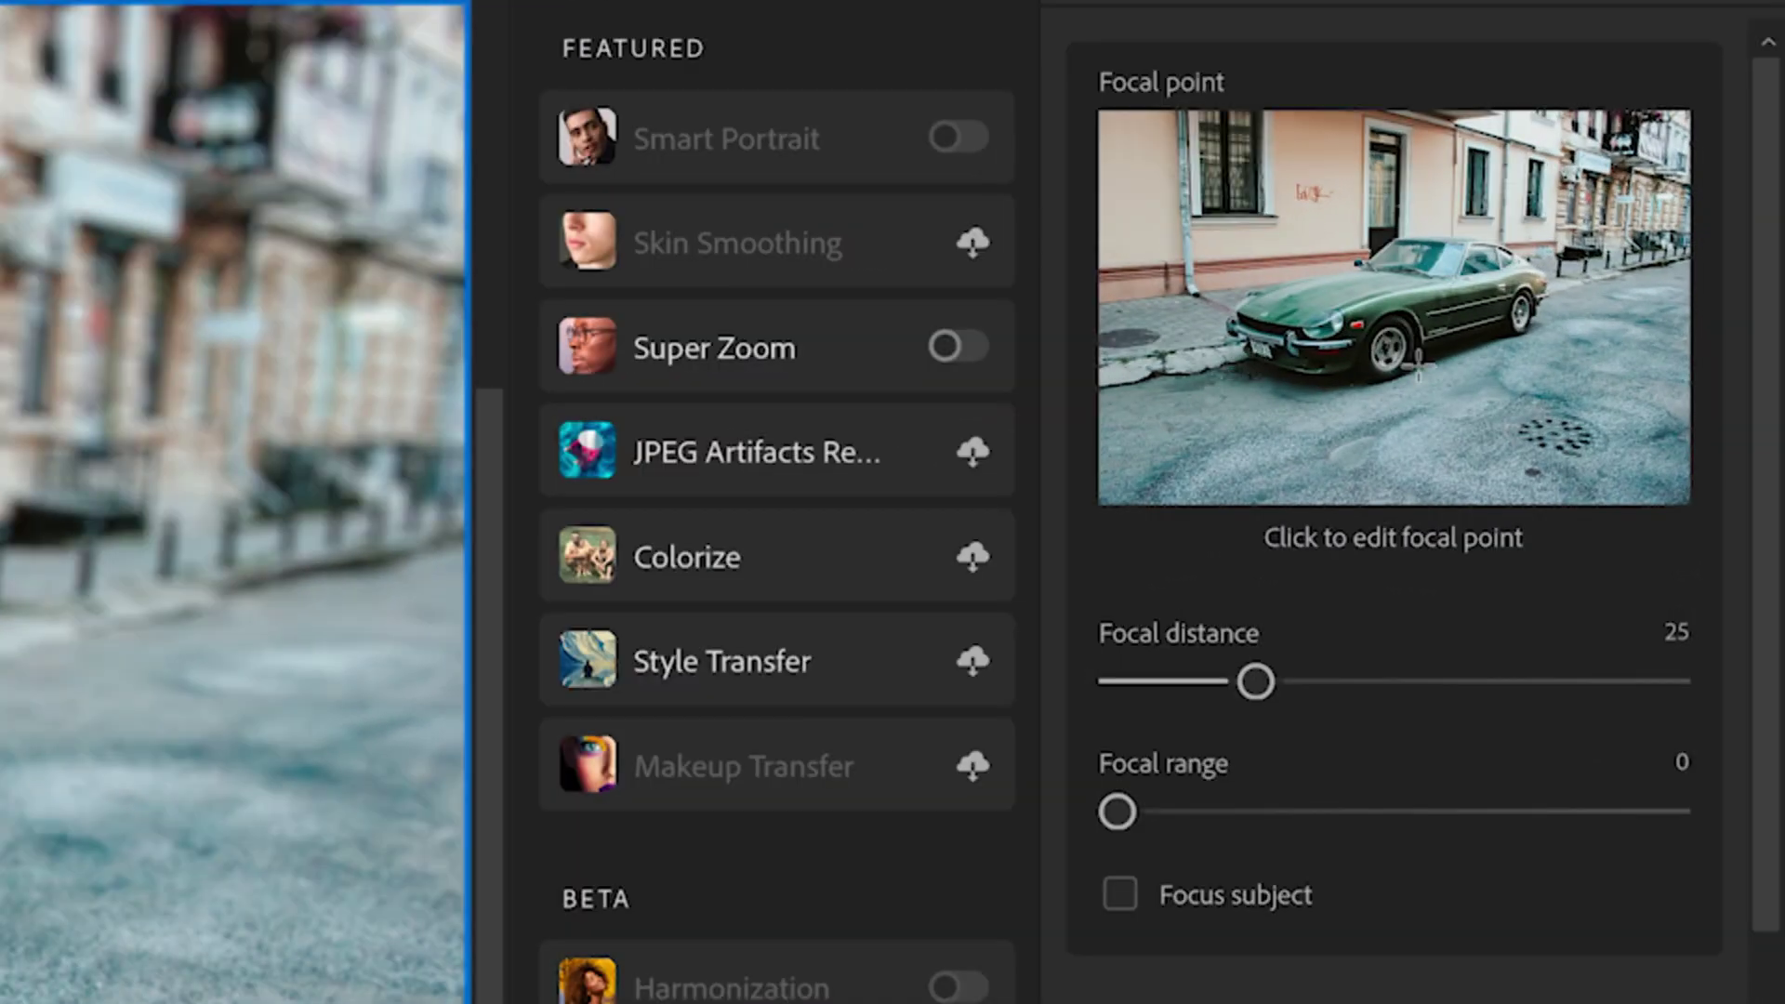
left_click(1383, 354)
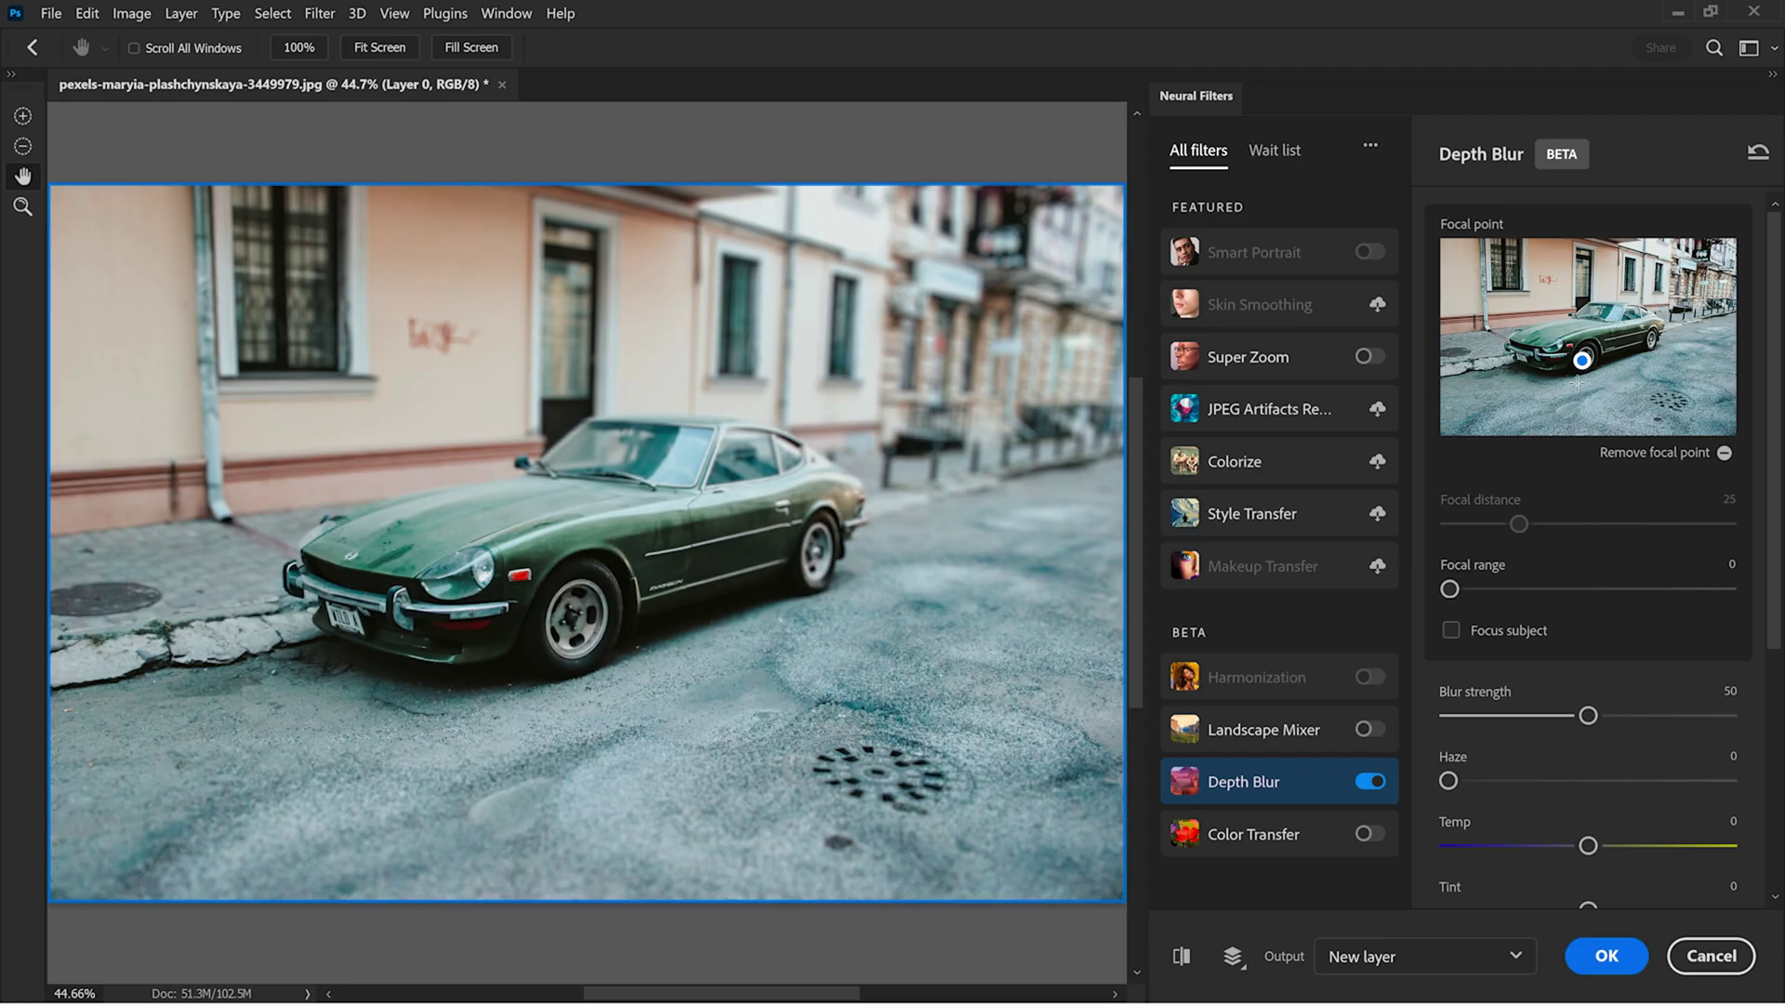
left_click(1582, 358)
Set Blur strength to 71, keeping the focal point on the front wheel
left_click_drag(1589, 716, 1663, 717)
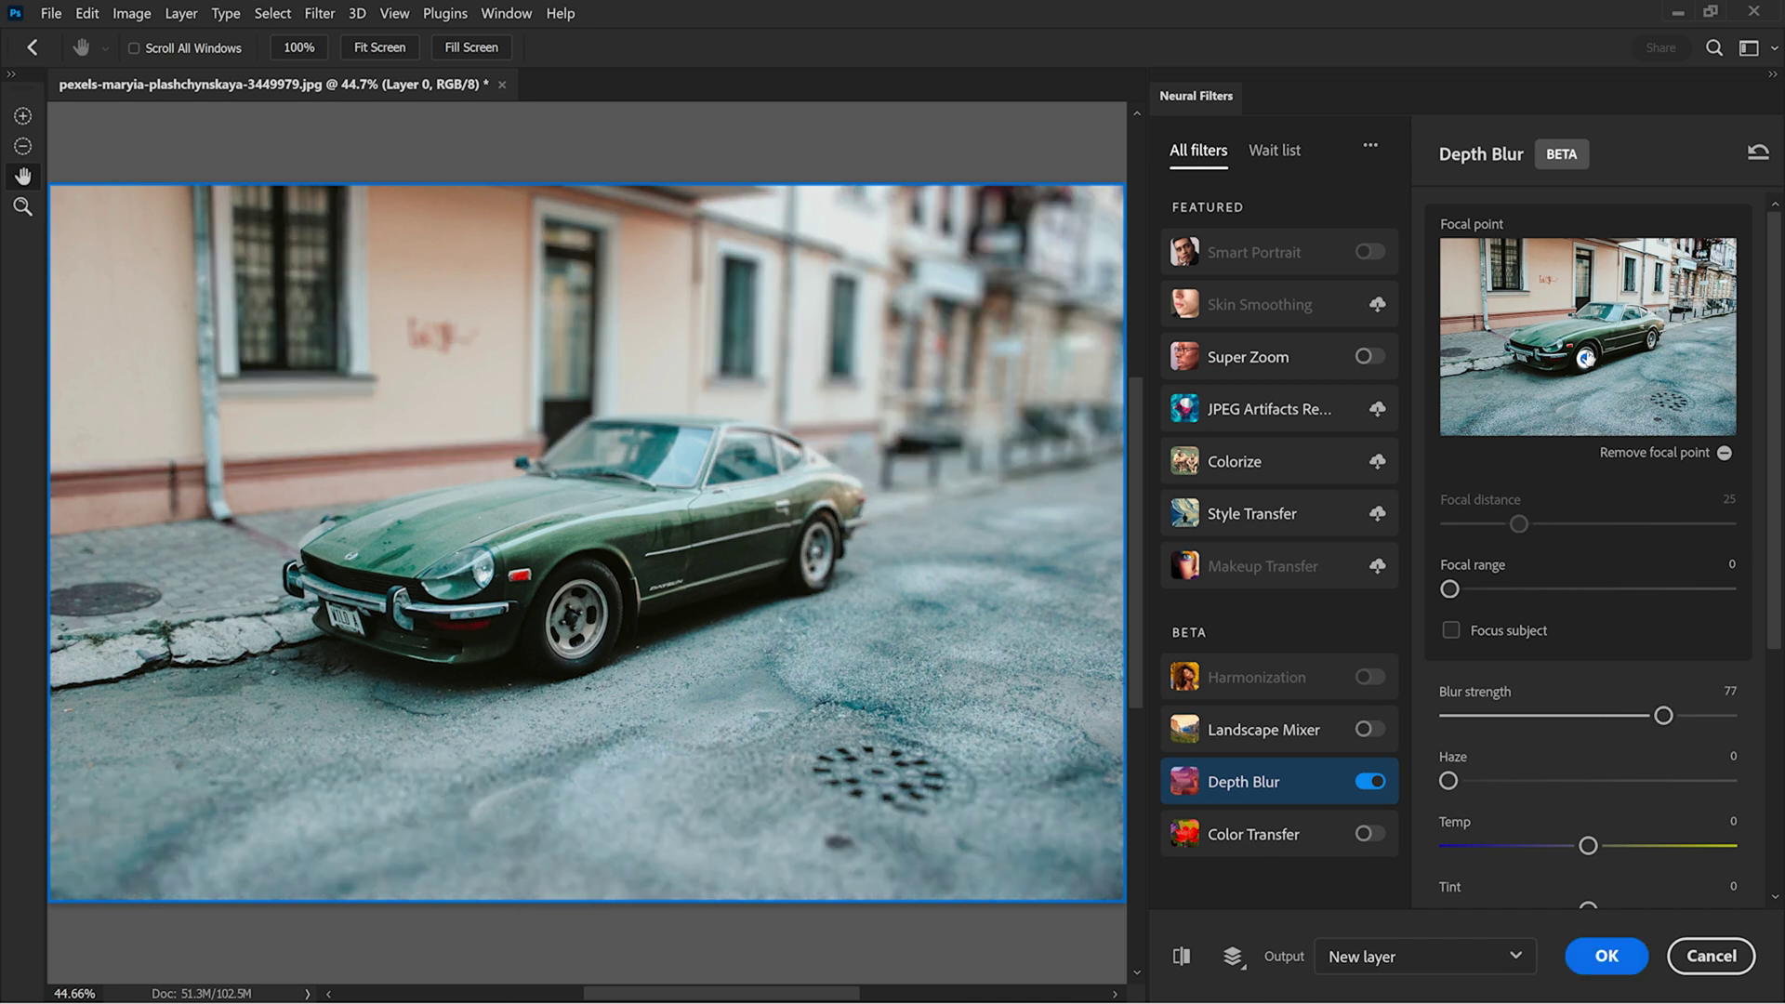
left_click(1699, 288)
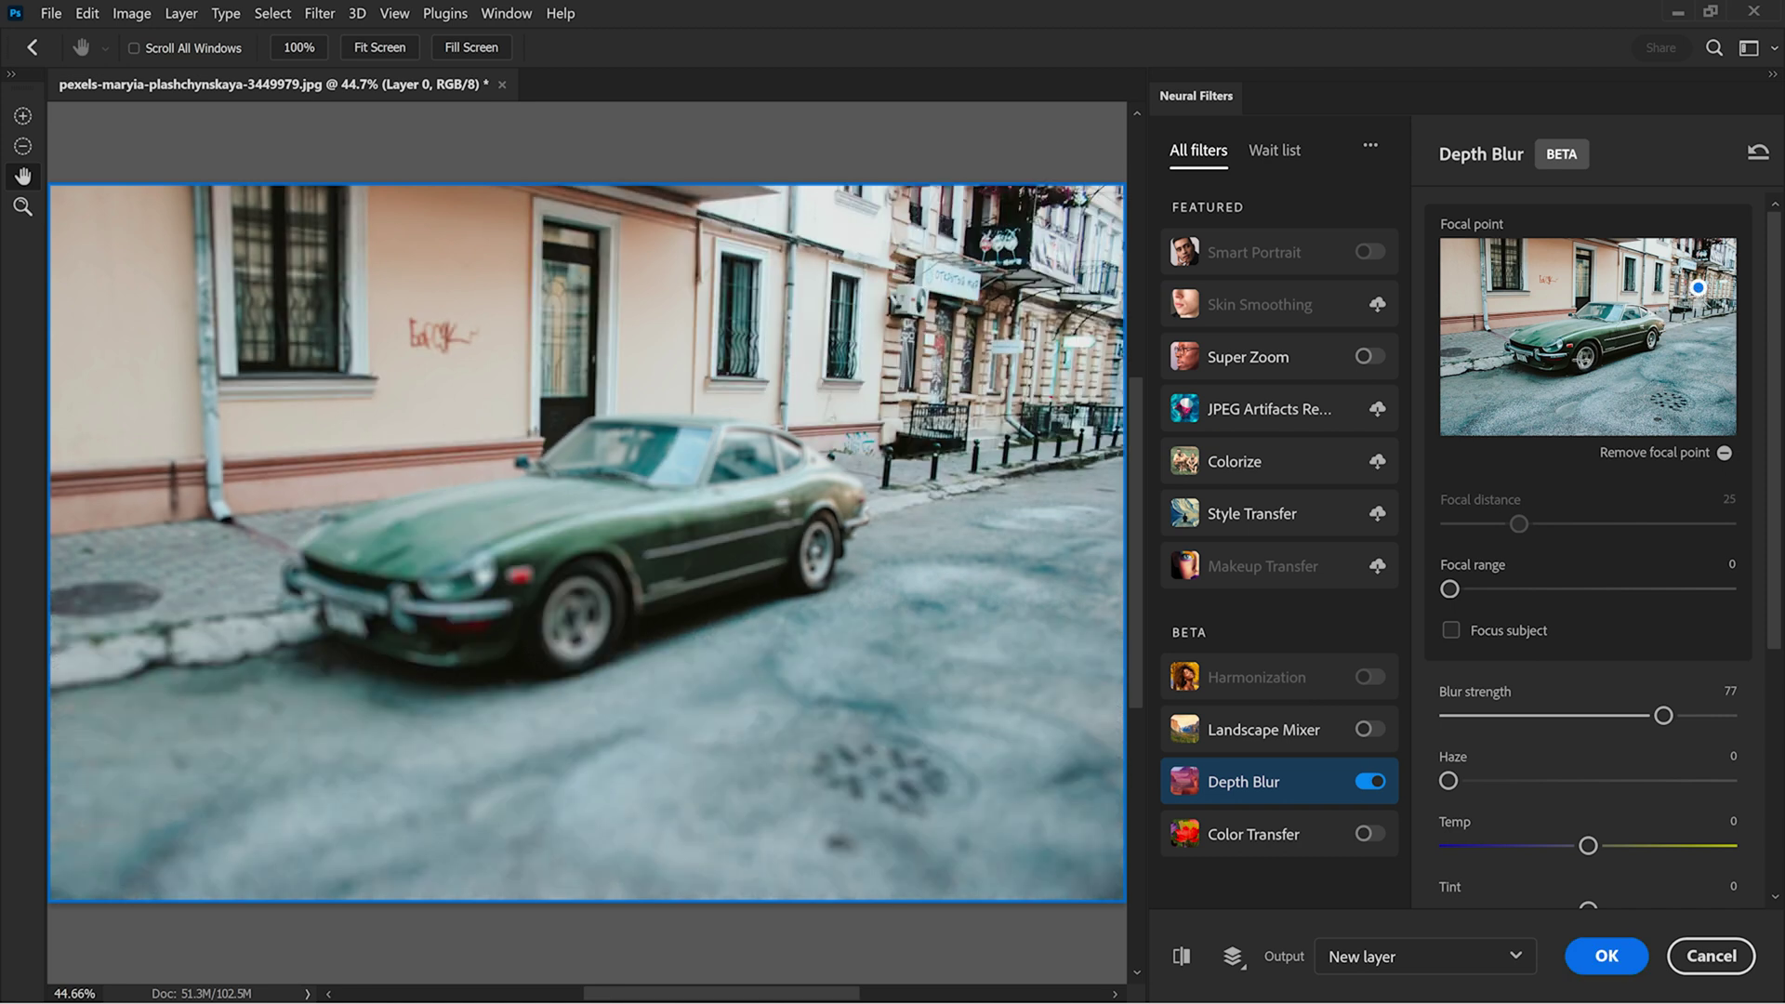
left_click(1581, 358)
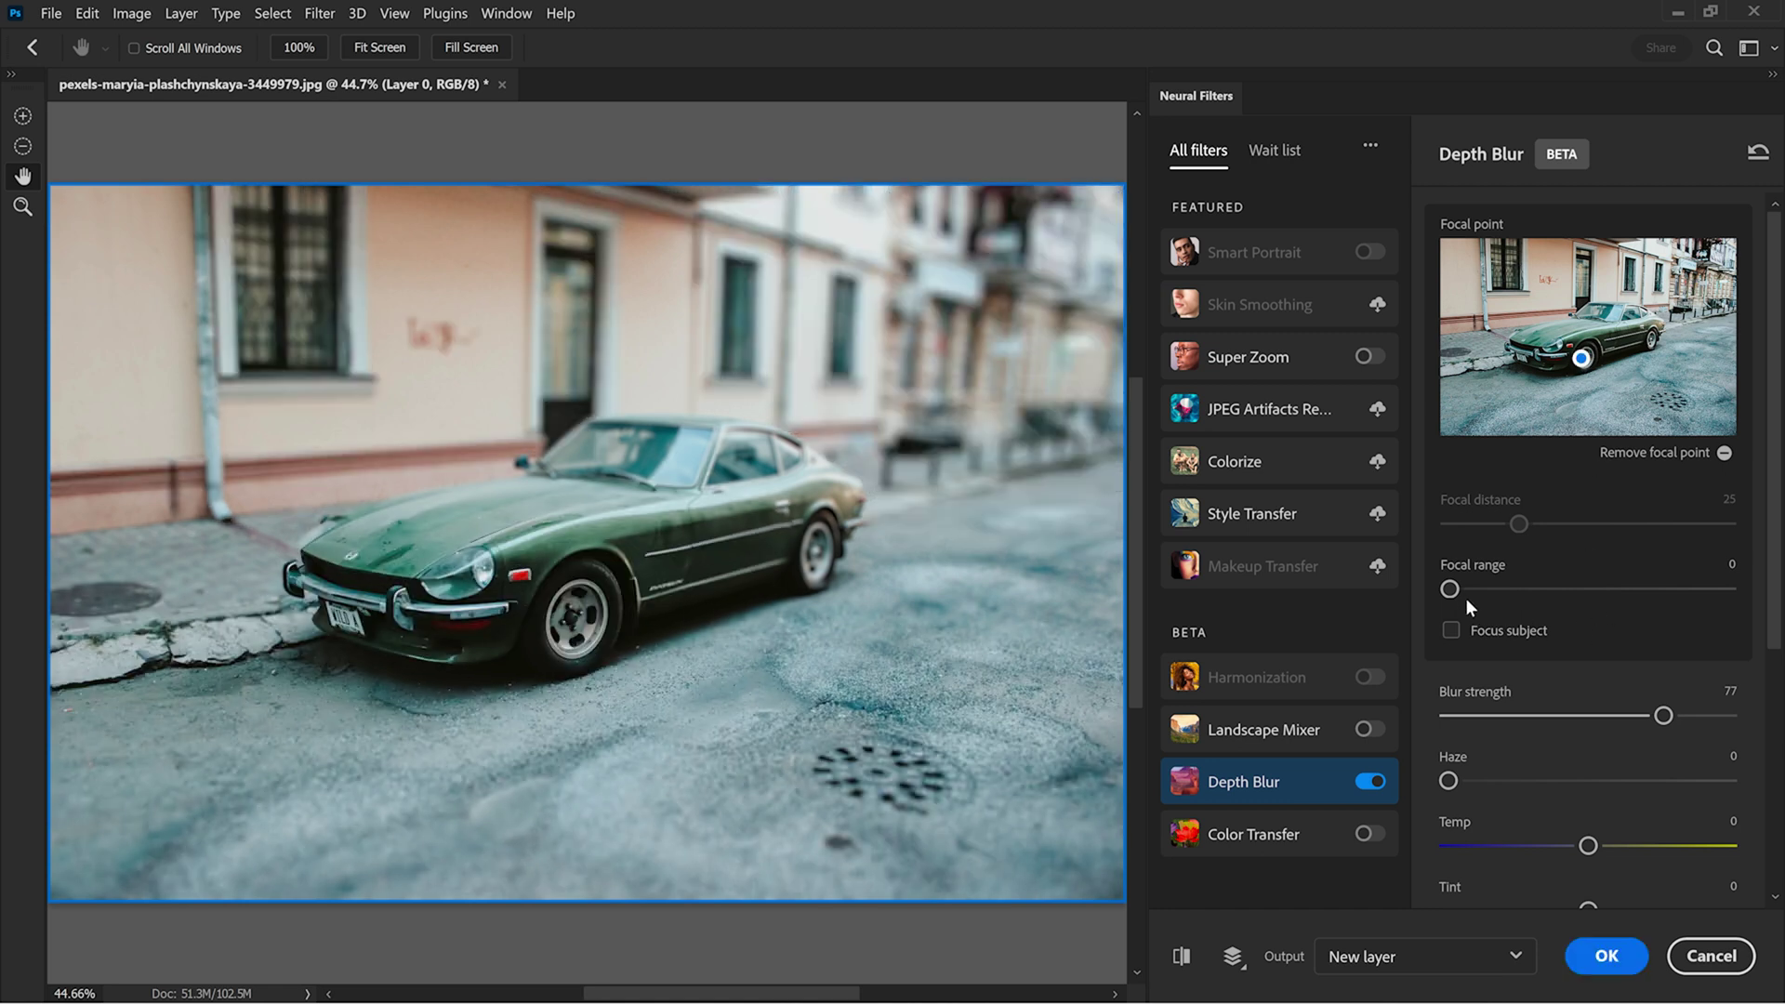
left_click(1646, 717)
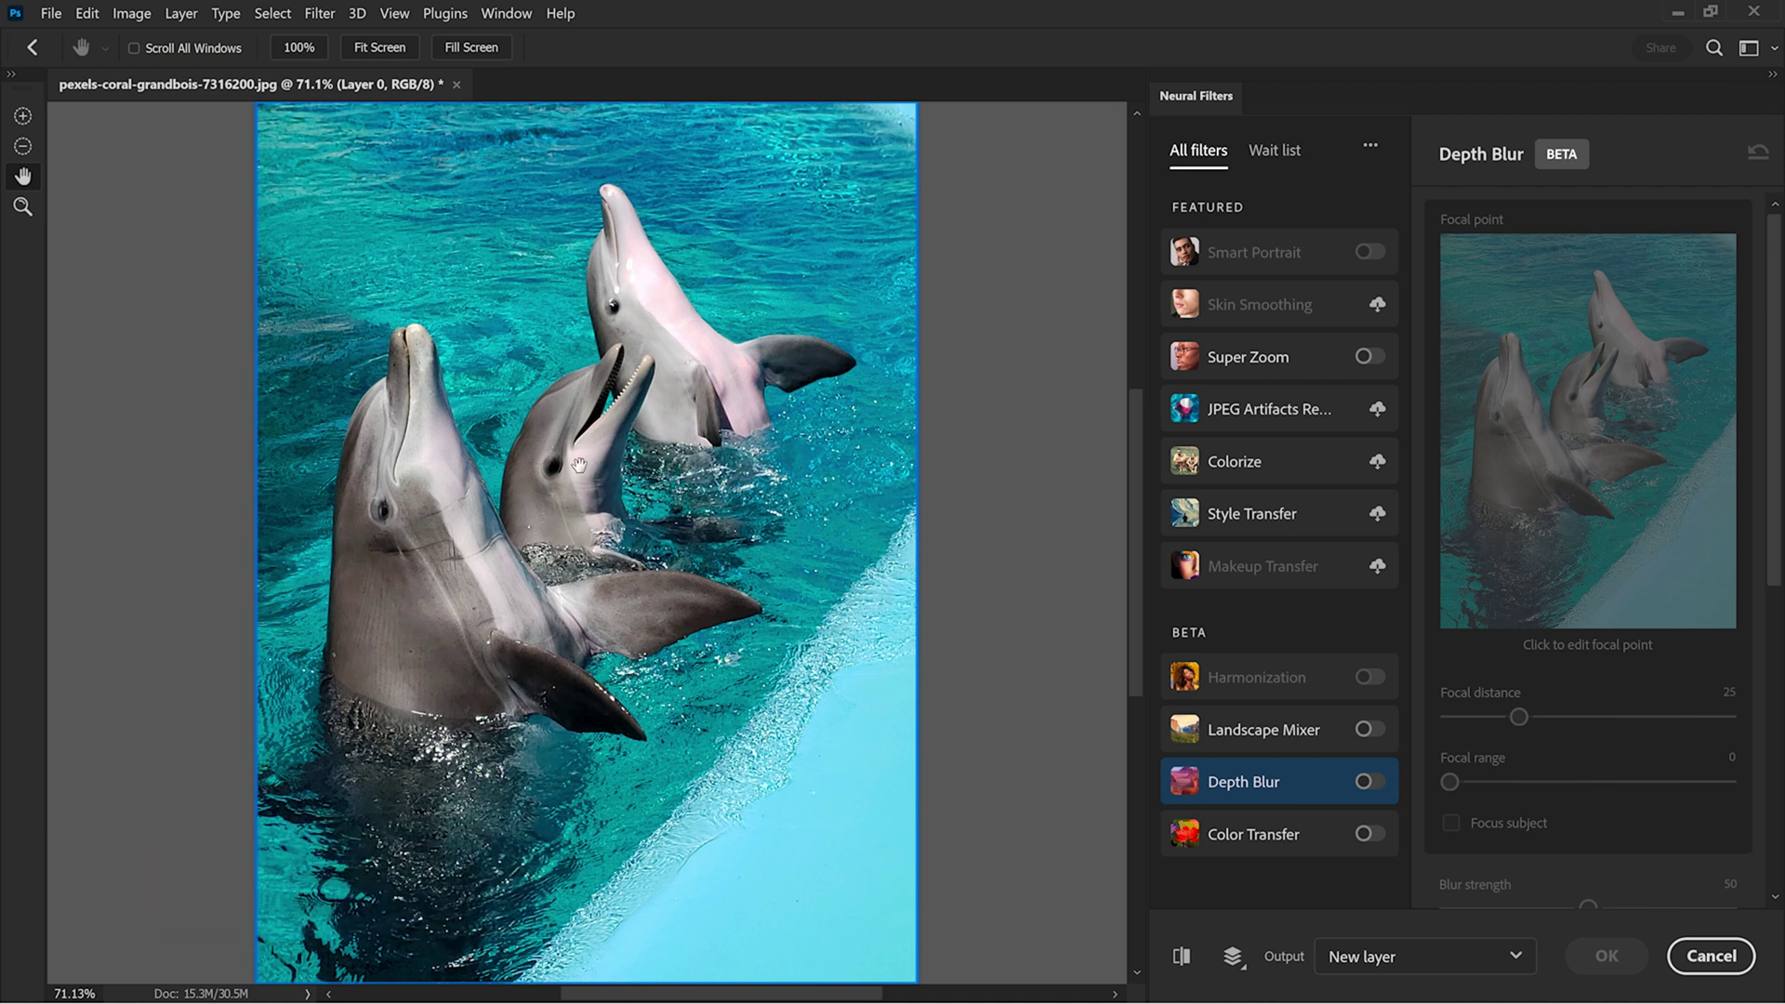
Enable Depth Blur on the dolphins and settle the focal point on the front dolphin
left_click(1372, 783)
left_click(1528, 426)
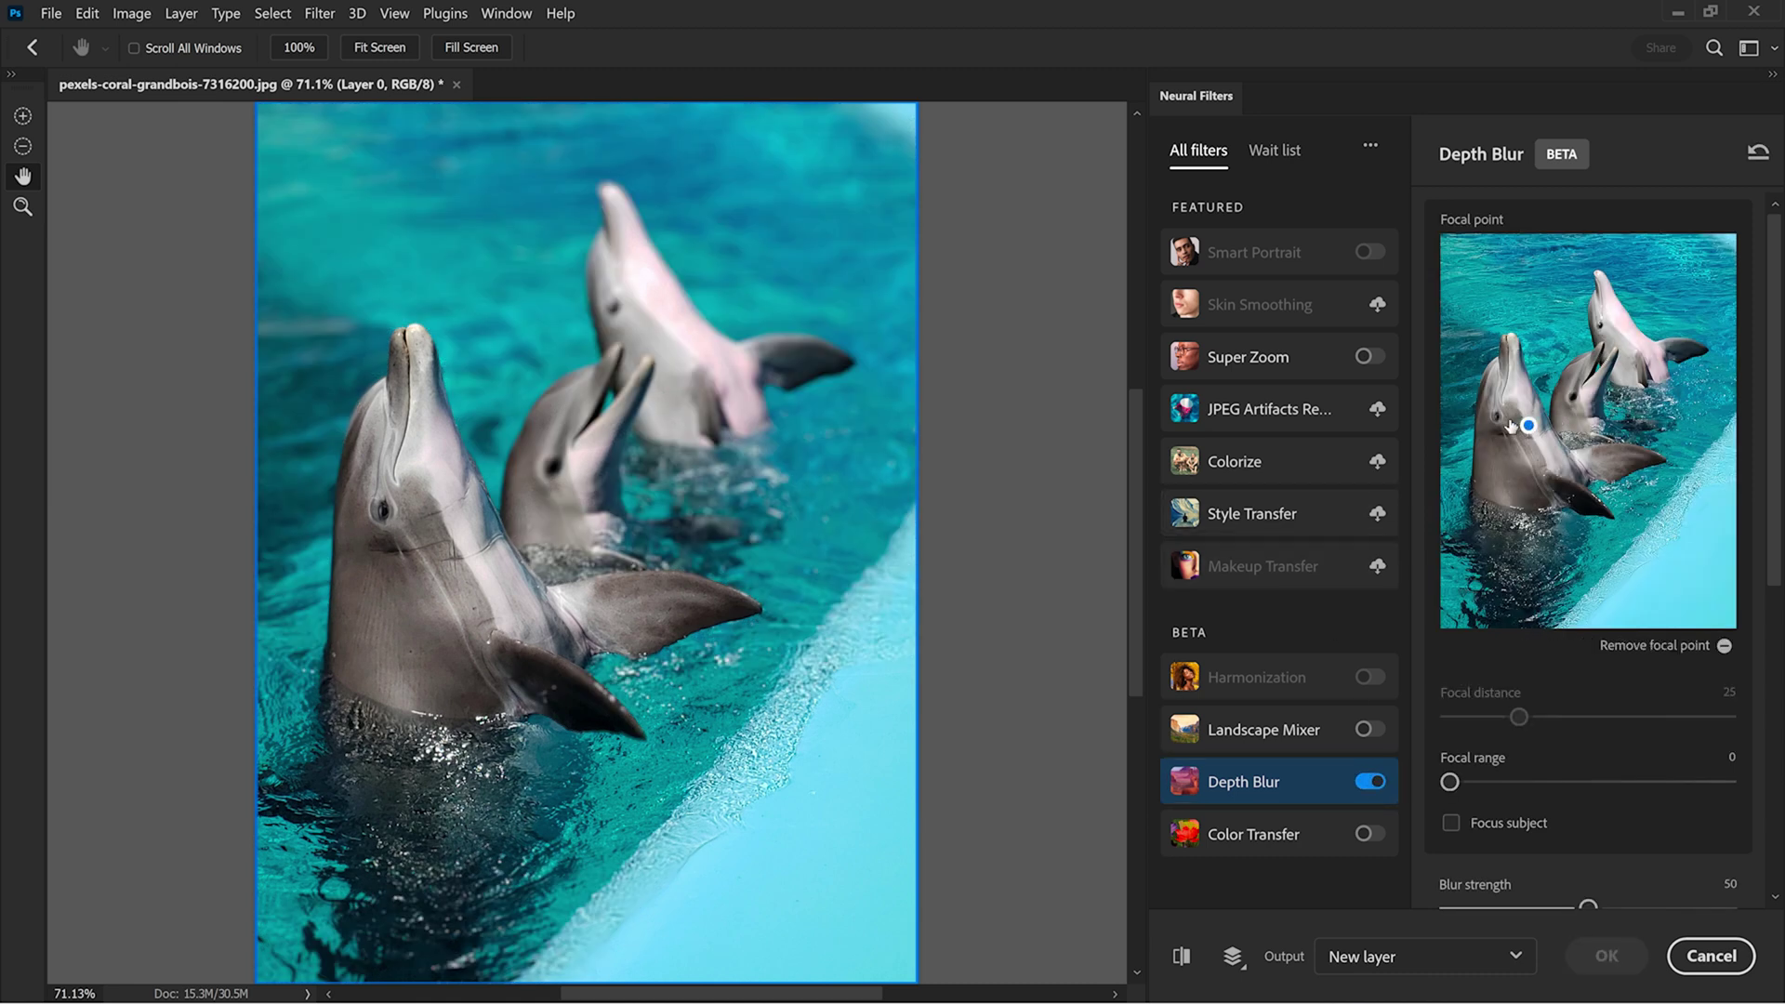
left_click(1578, 398)
left_click(1603, 320)
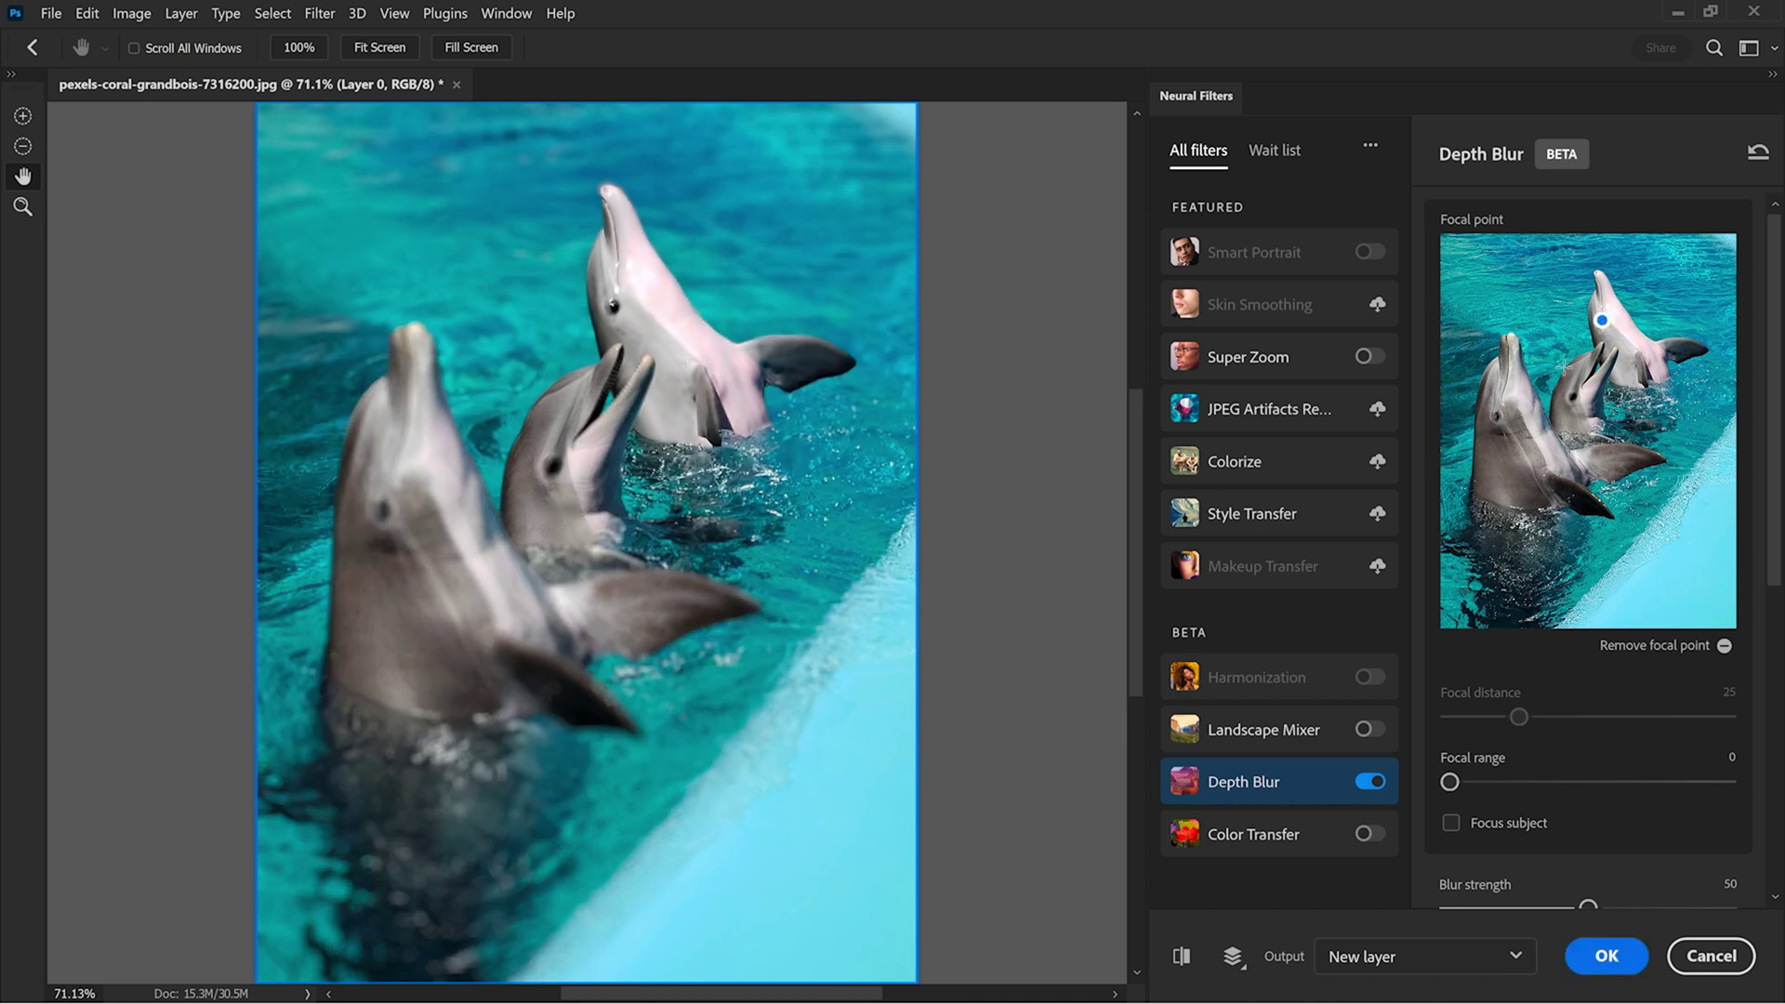
left_click(1570, 400)
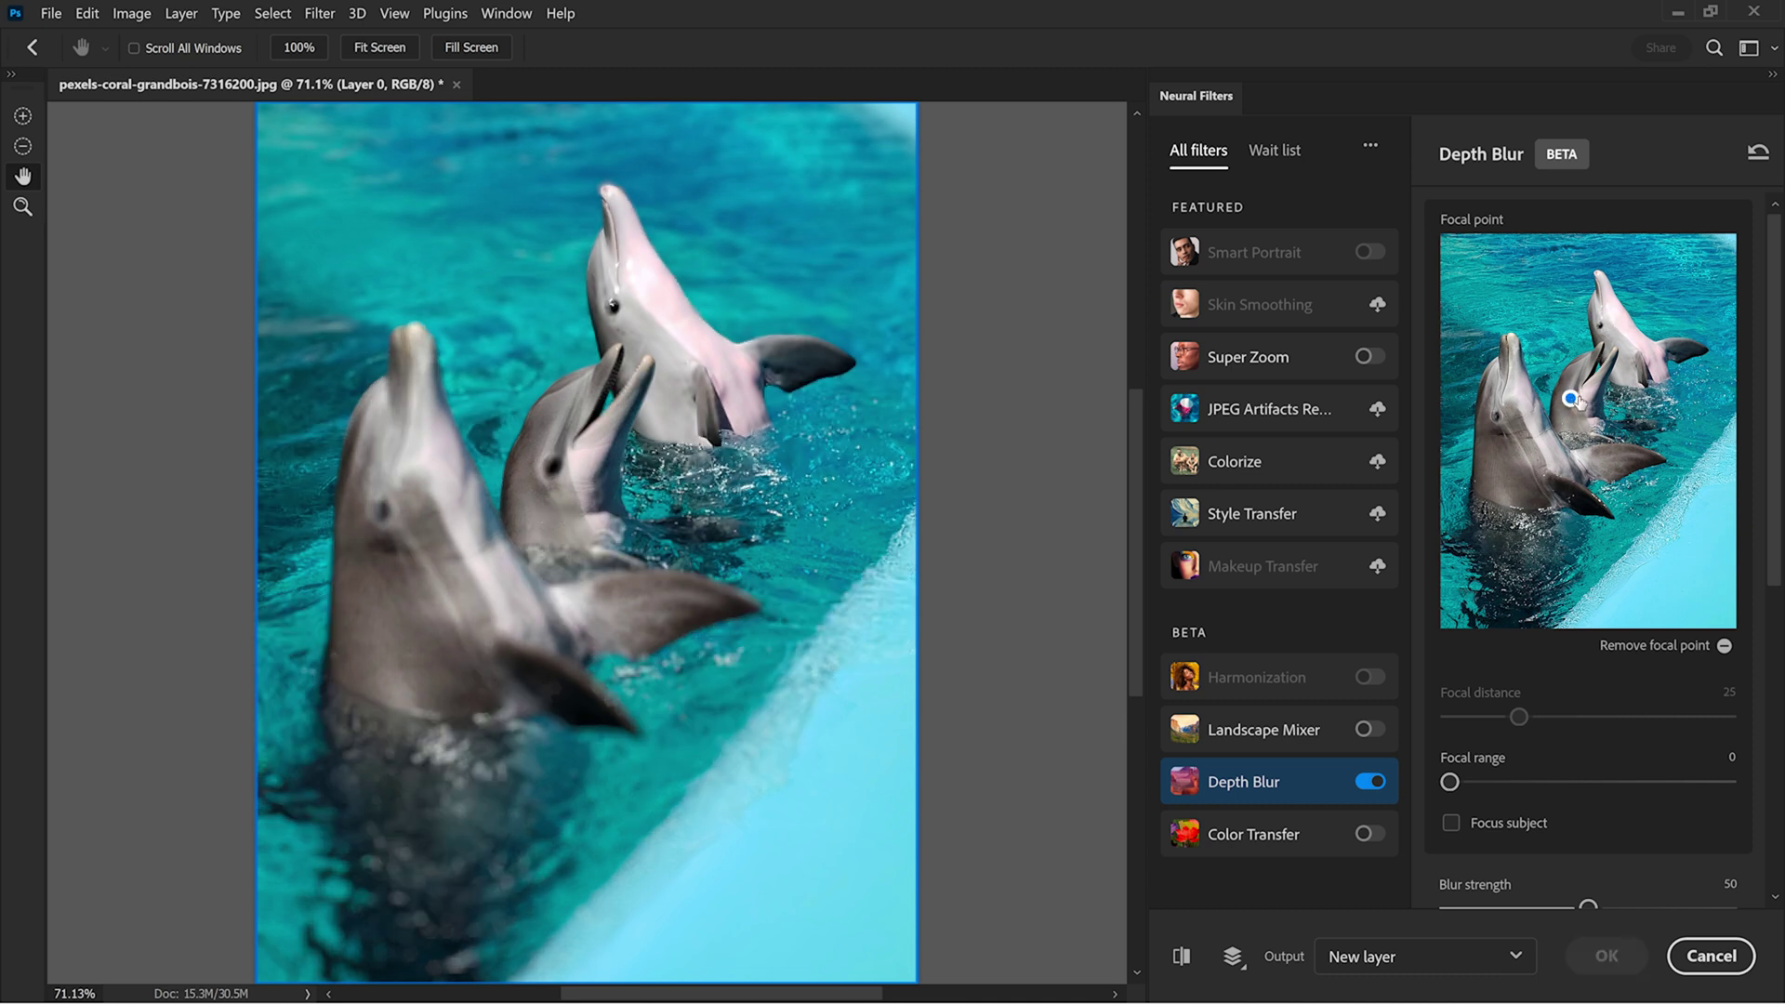
left_click(1603, 320)
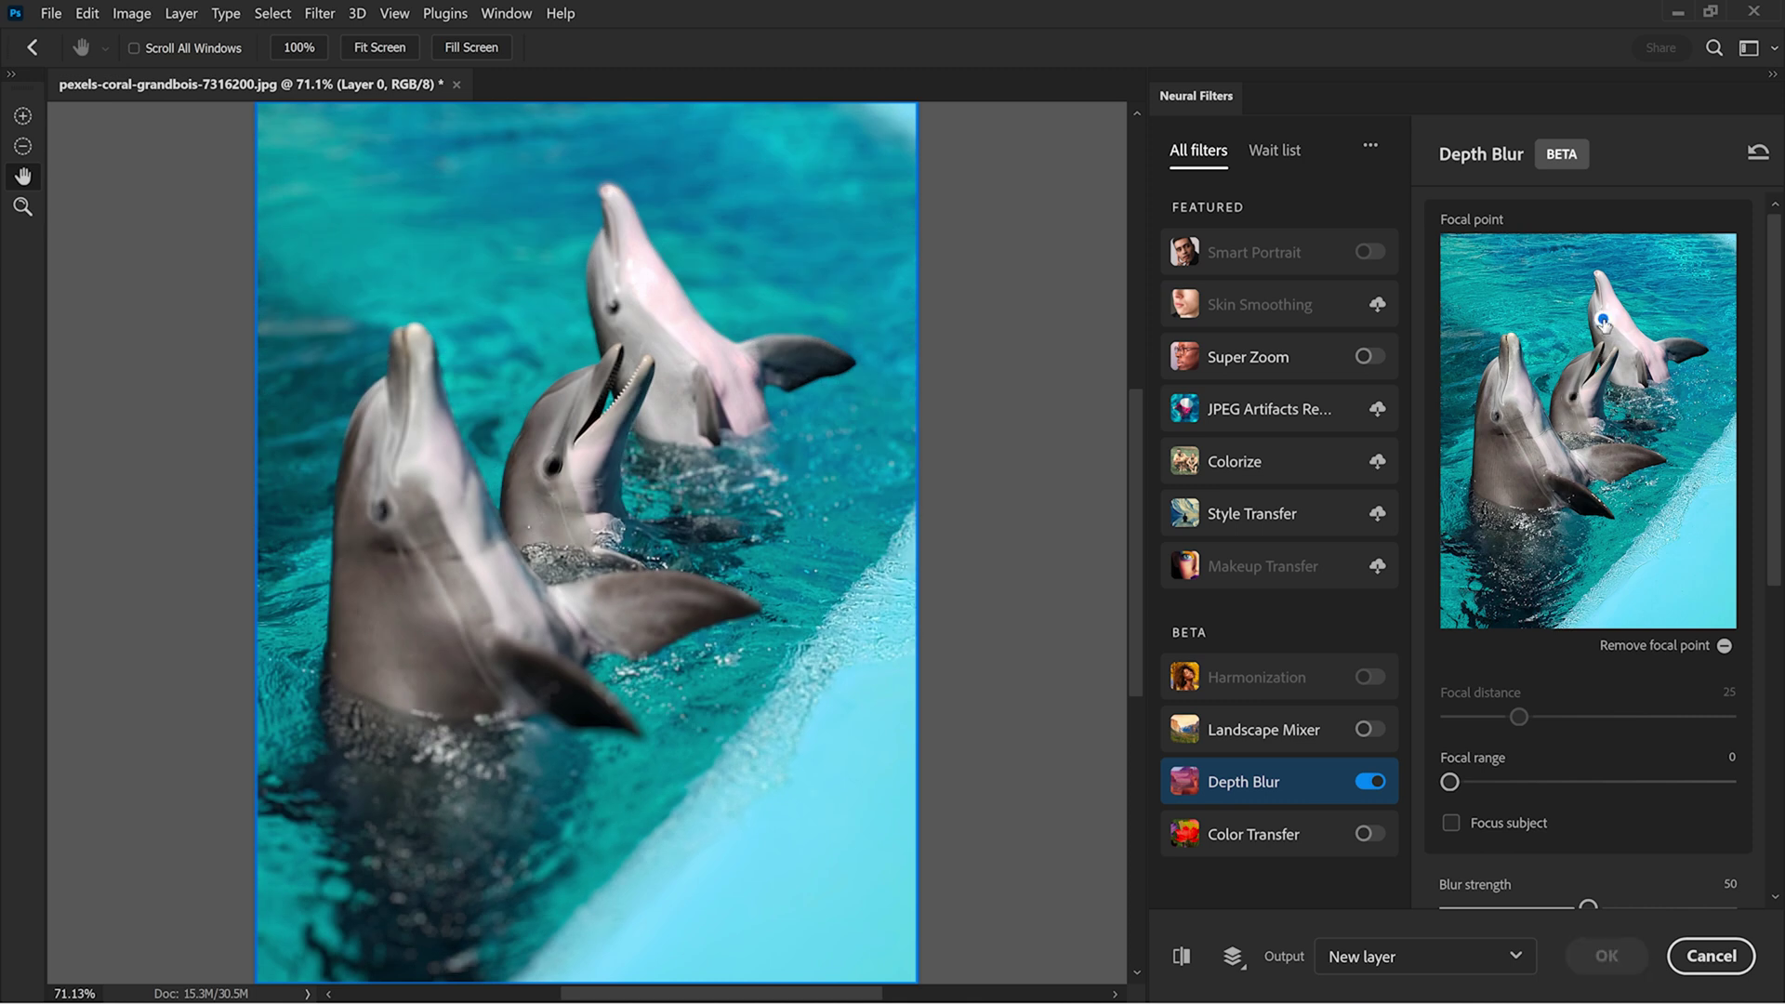
left_click(1498, 420)
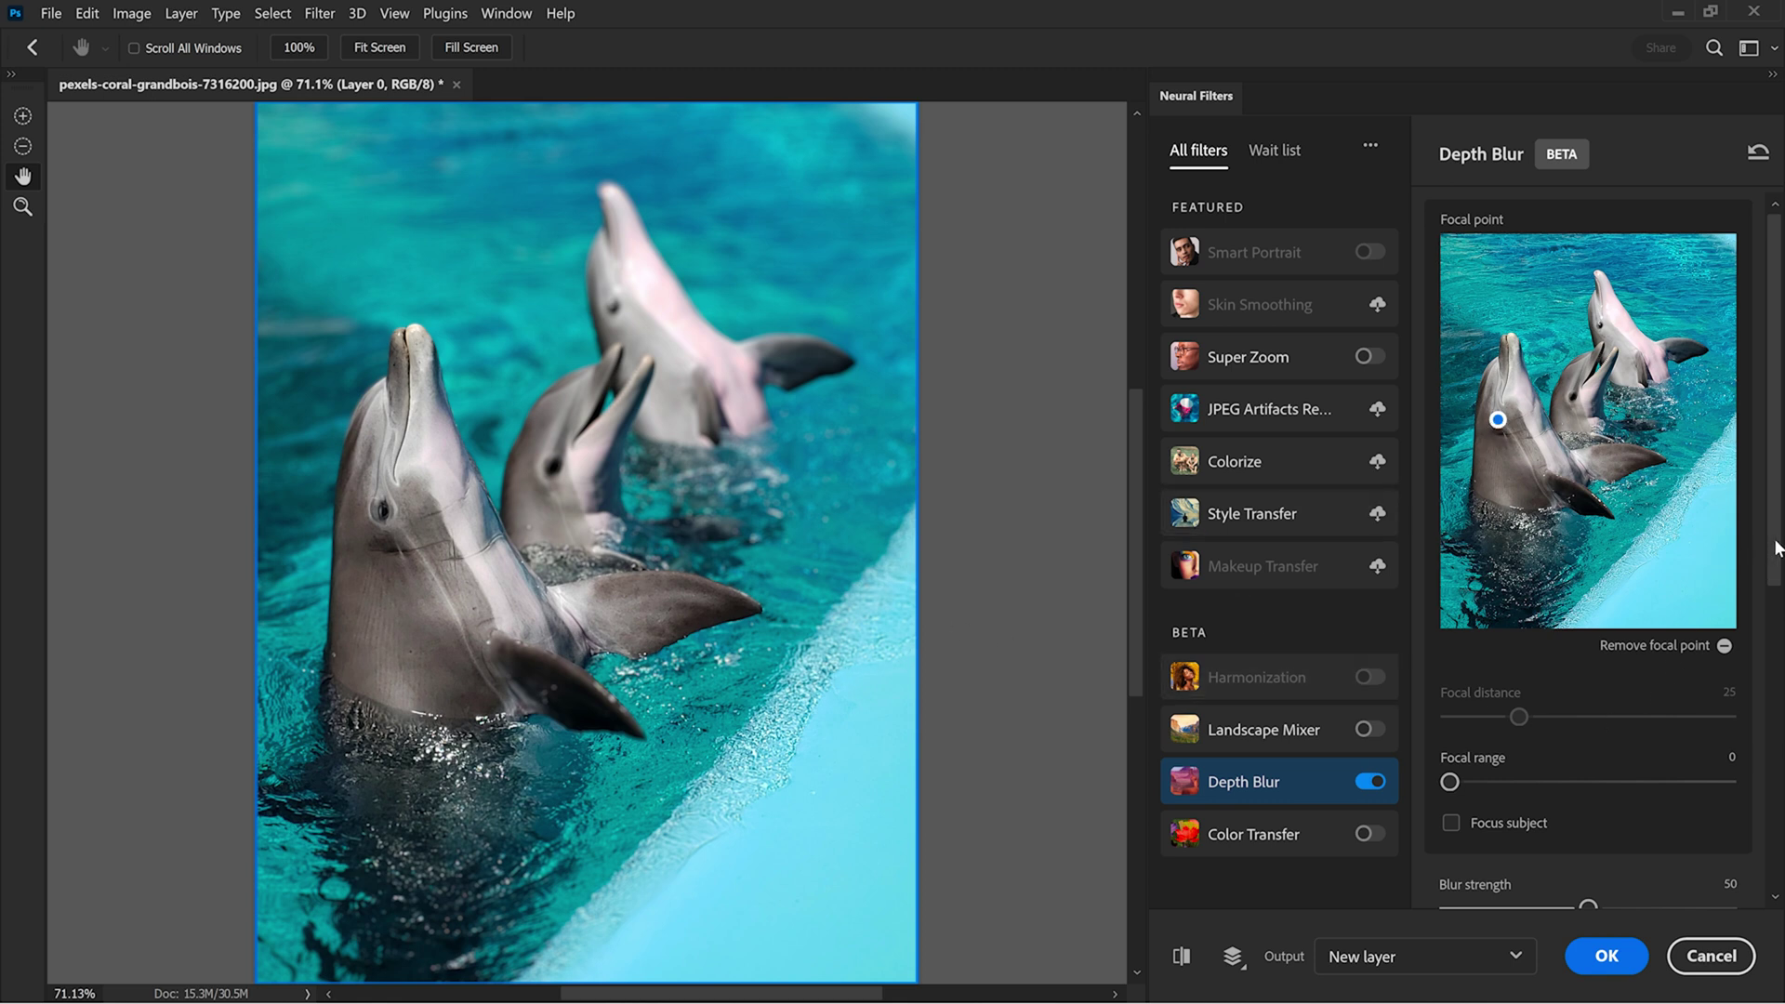
Raise Blur strength to 80 and fit the image in the window
scroll(1776, 549, "down", 3)
left_click(1677, 697)
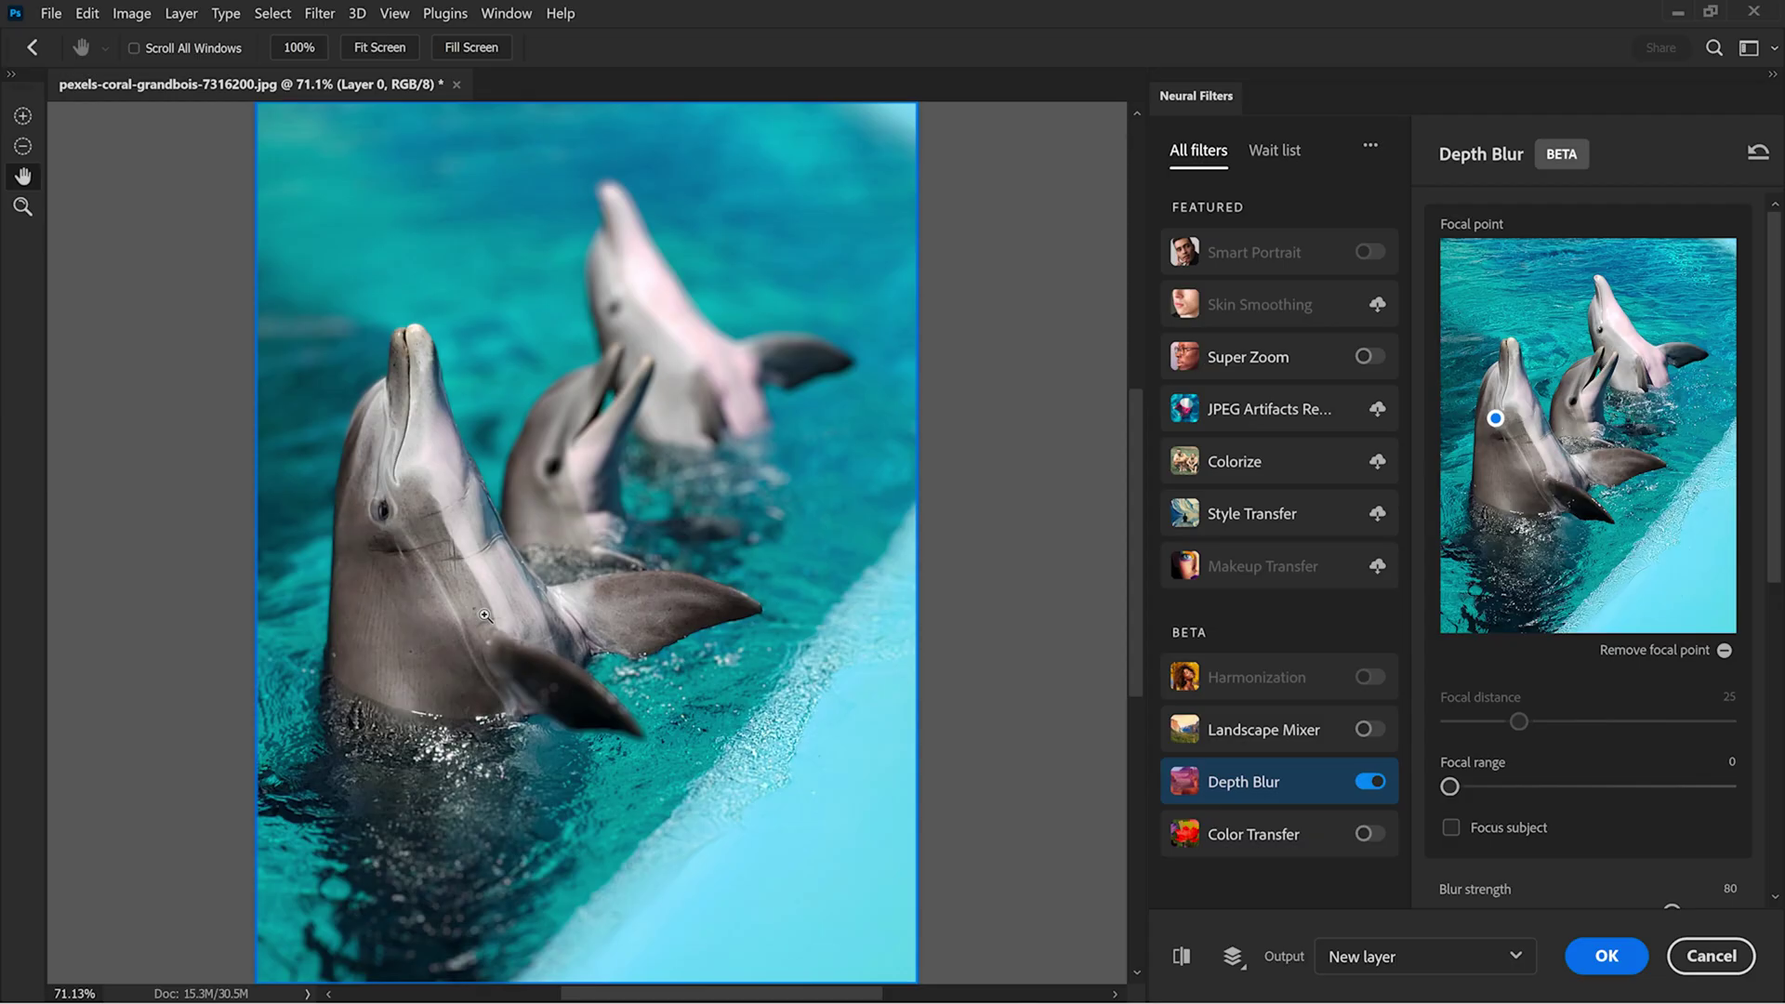
scroll(484, 613, "up", 3)
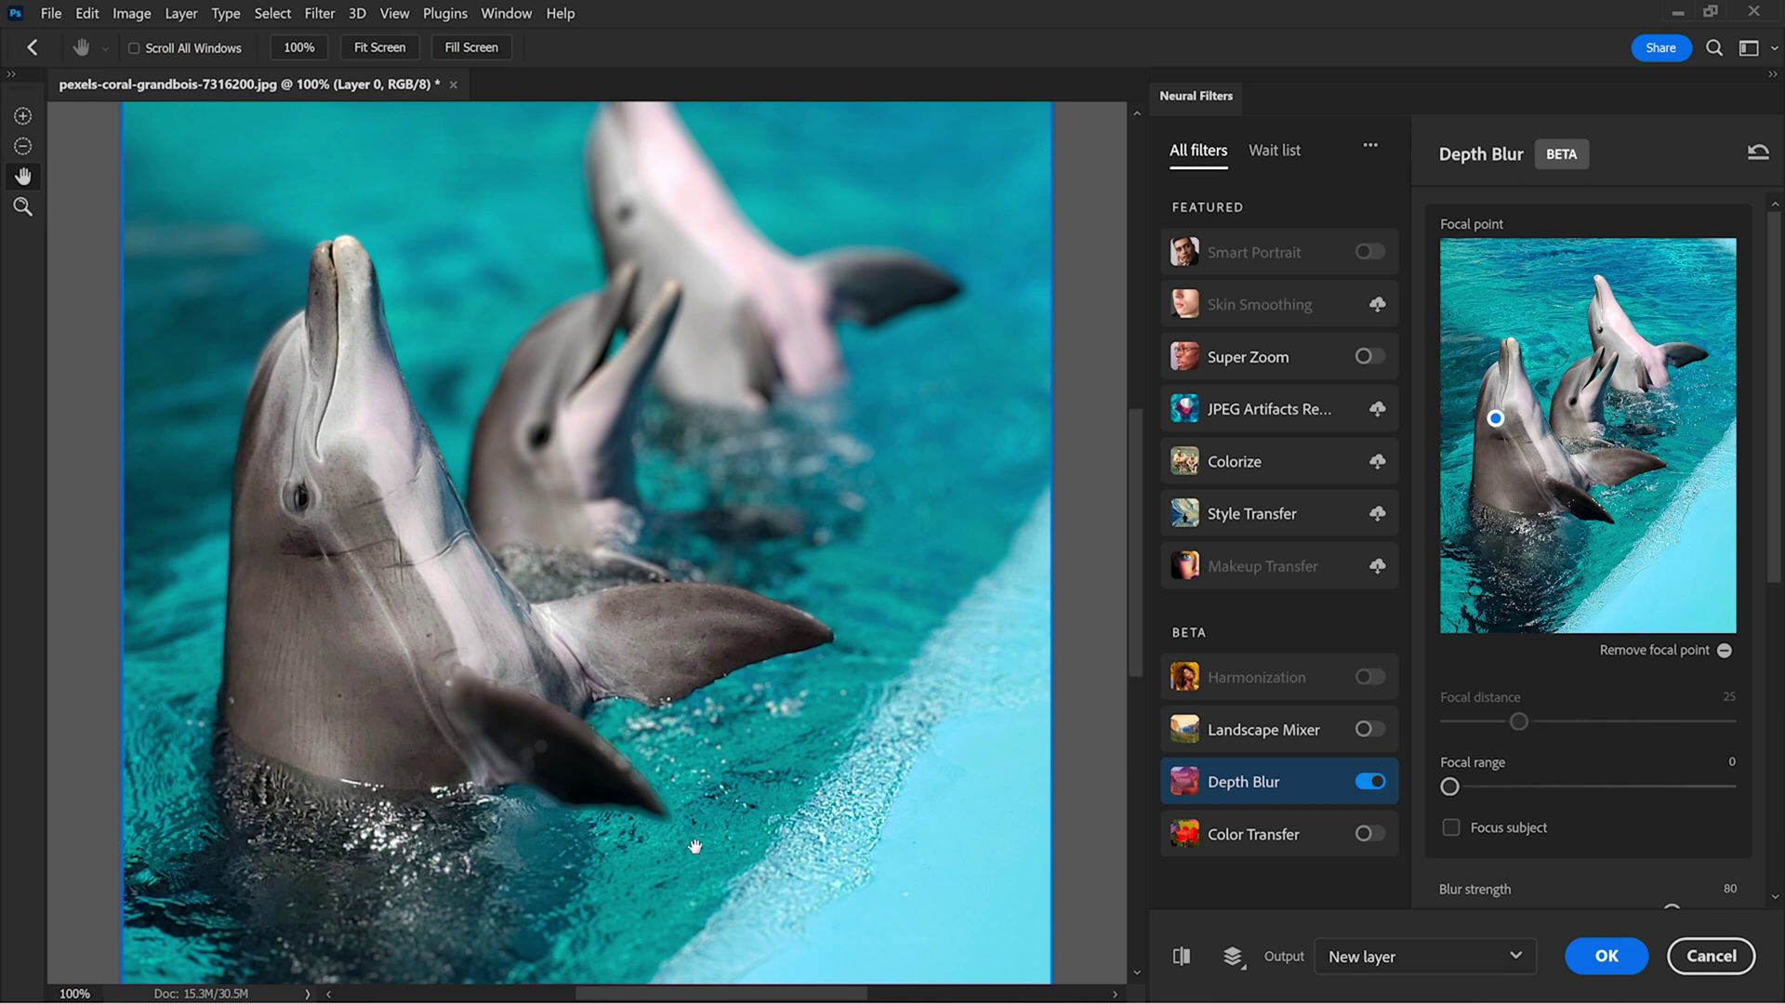
key("ctrl+0")
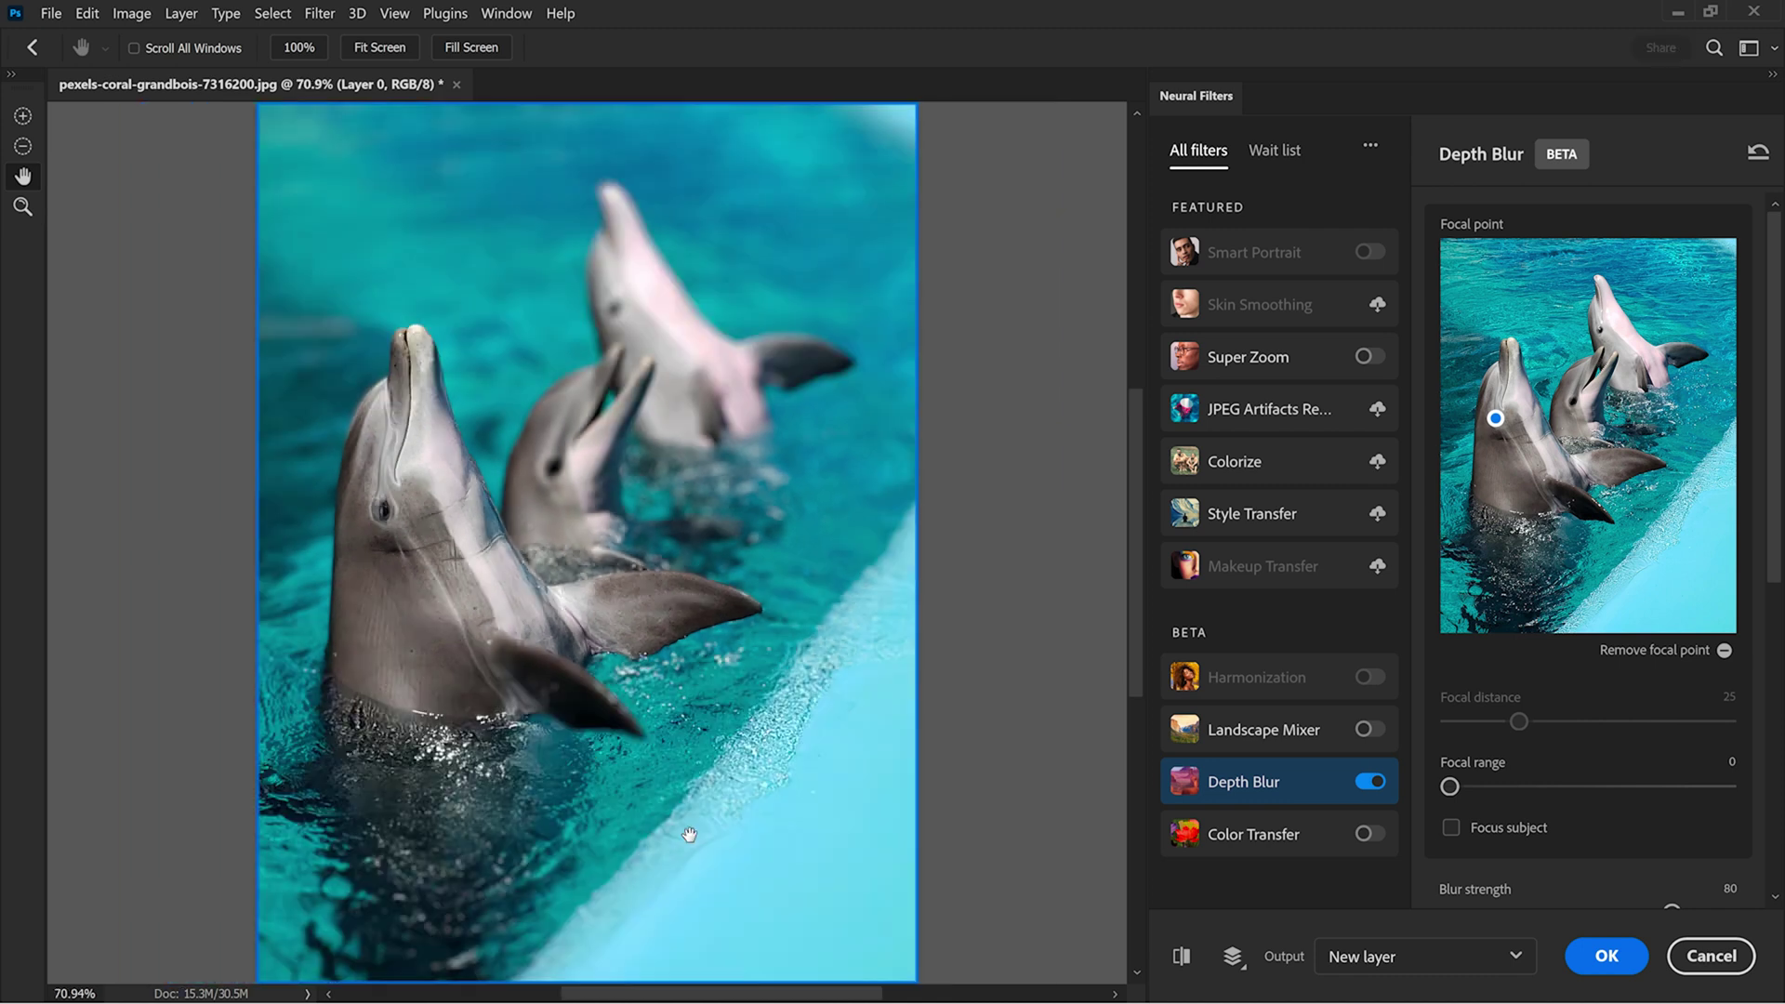
Tick Output depth map only, inspect the dark fin, and output it as new Layer 1
left_click_drag(1775, 377, 1777, 722)
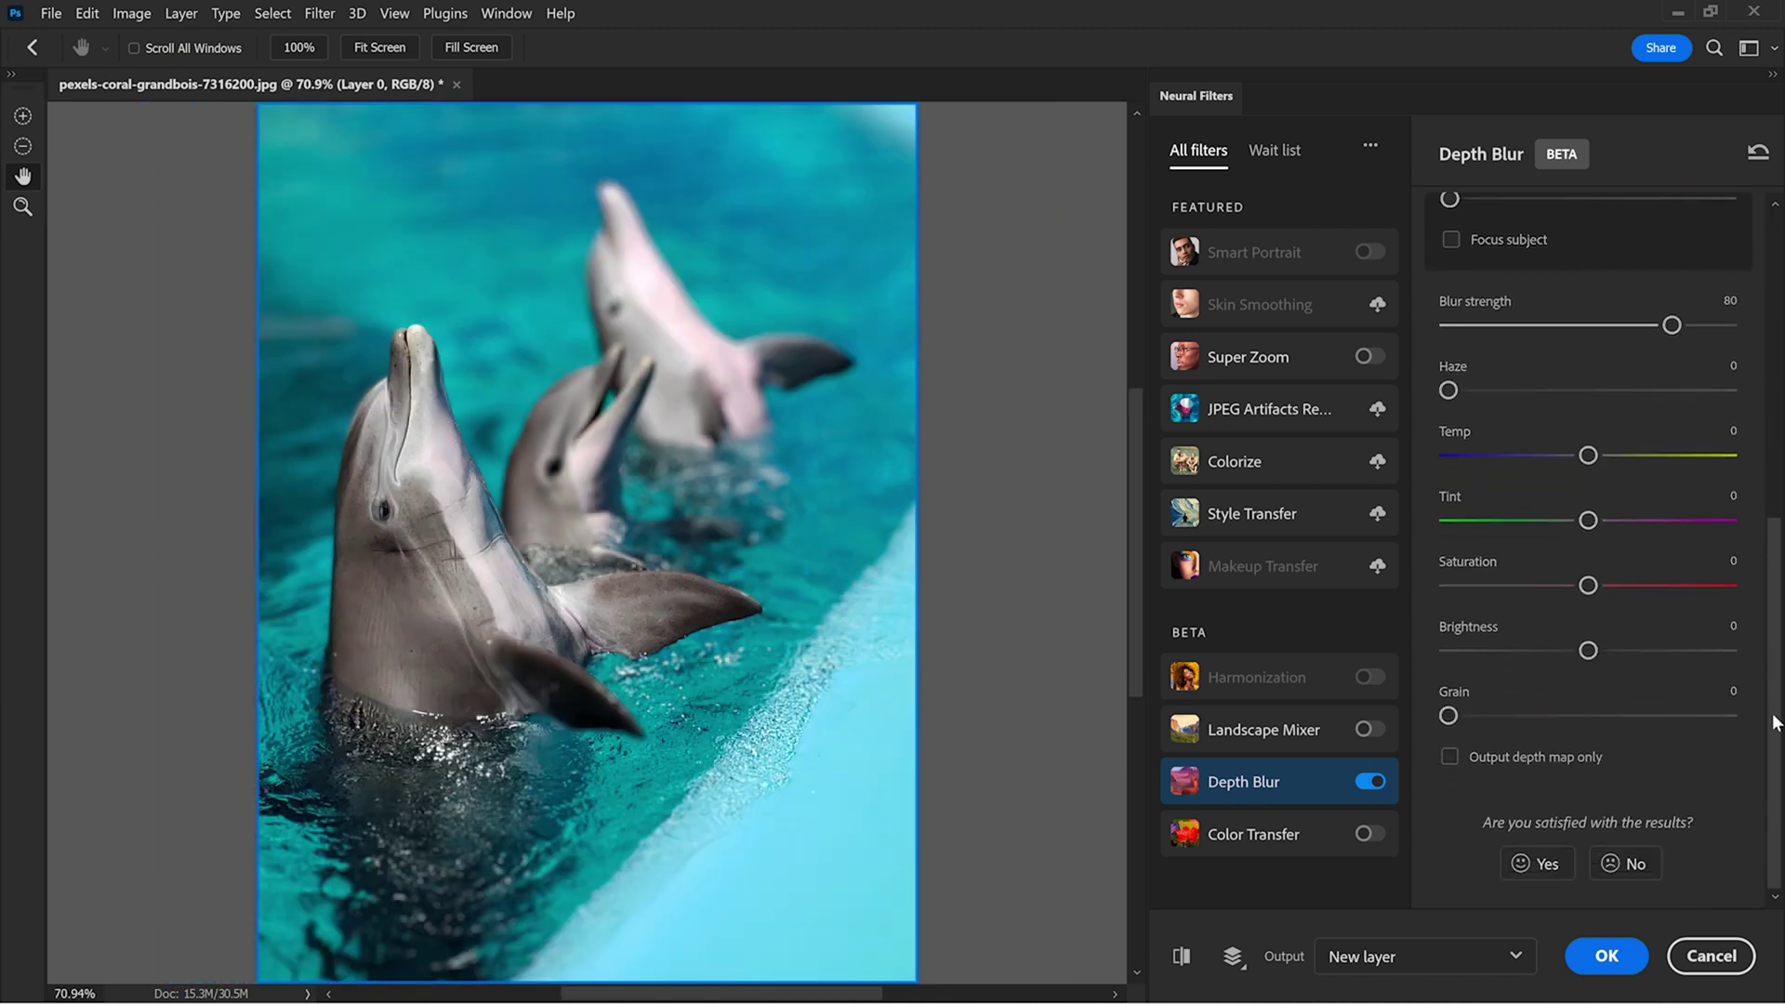
left_click(1452, 760)
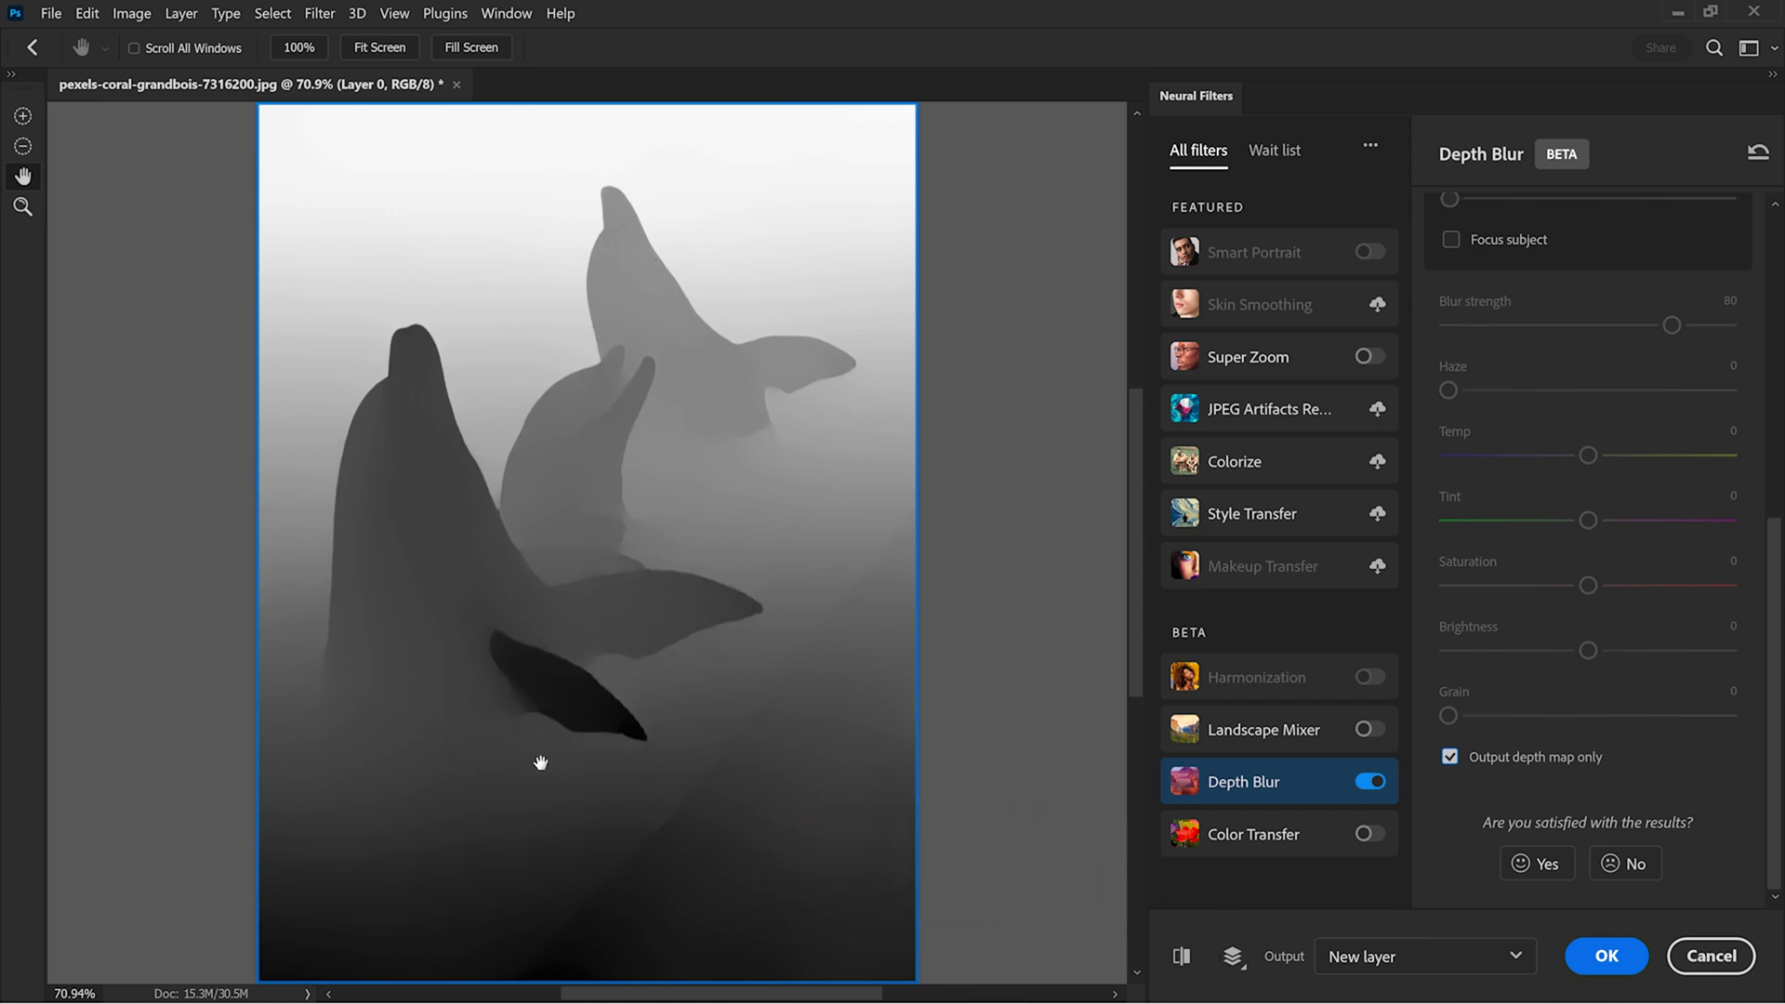
left_click(539, 595, "ctrl")
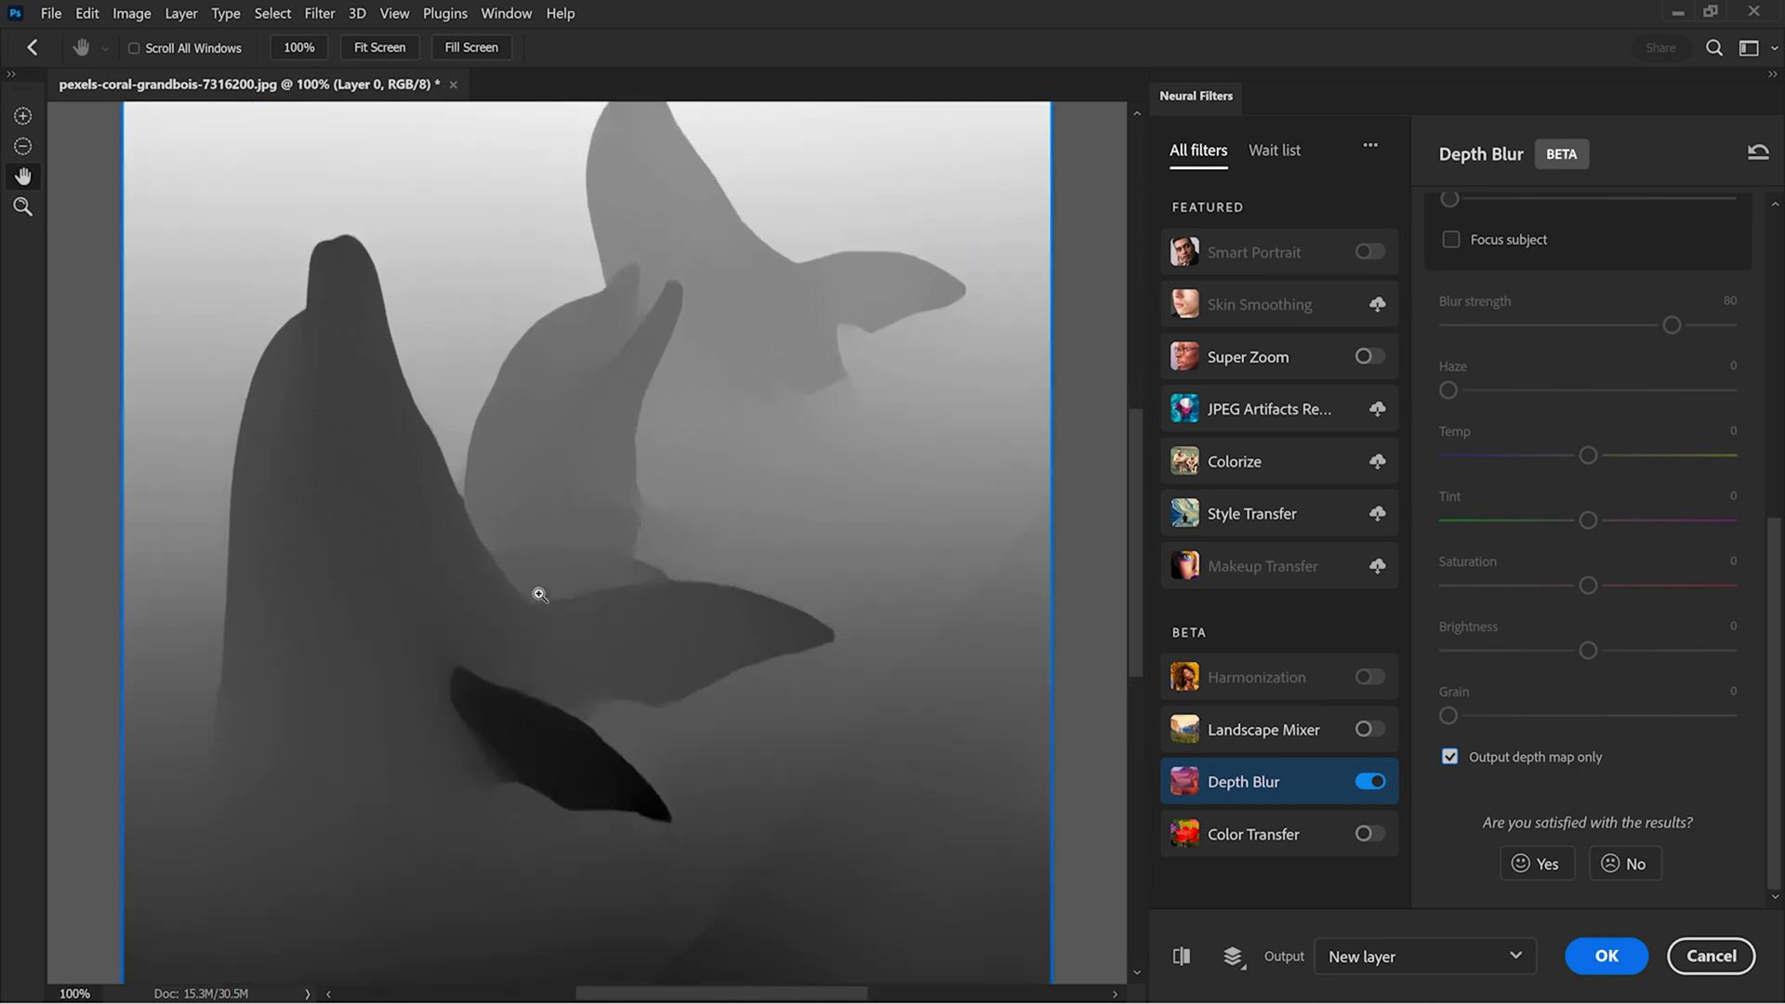
left_click(540, 595, "ctrl")
left_click_drag(446, 623, 551, 345)
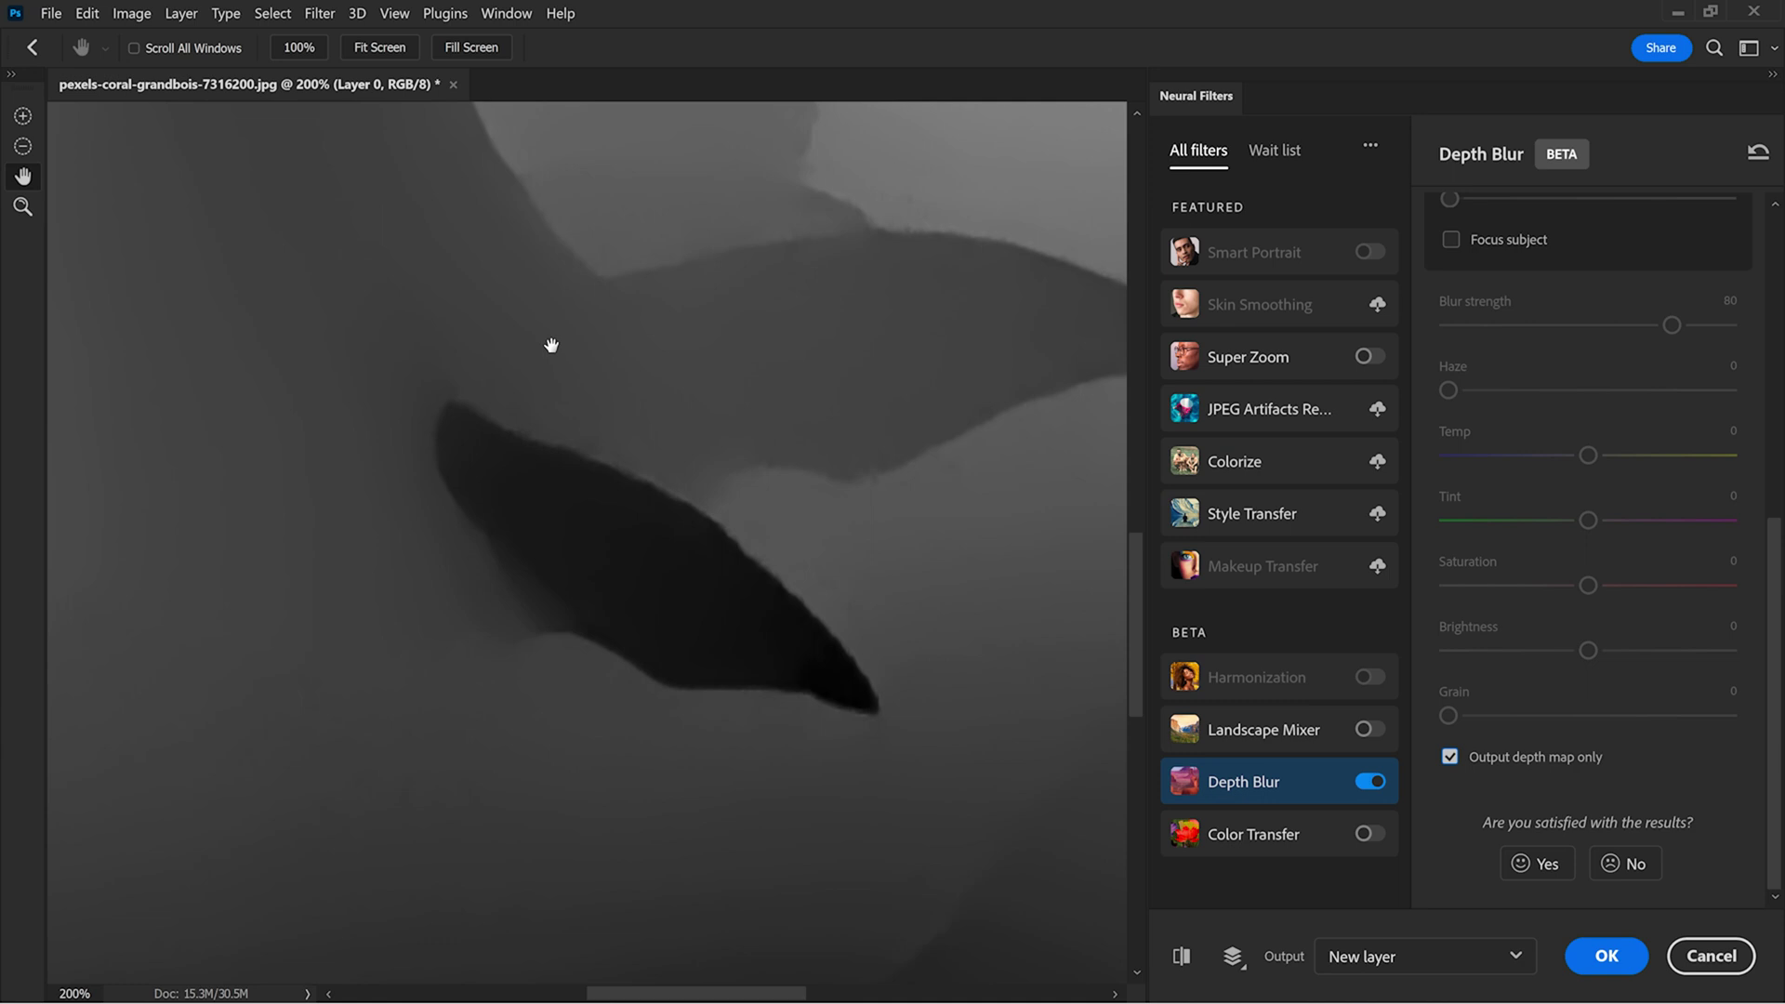
key("ctrl+0")
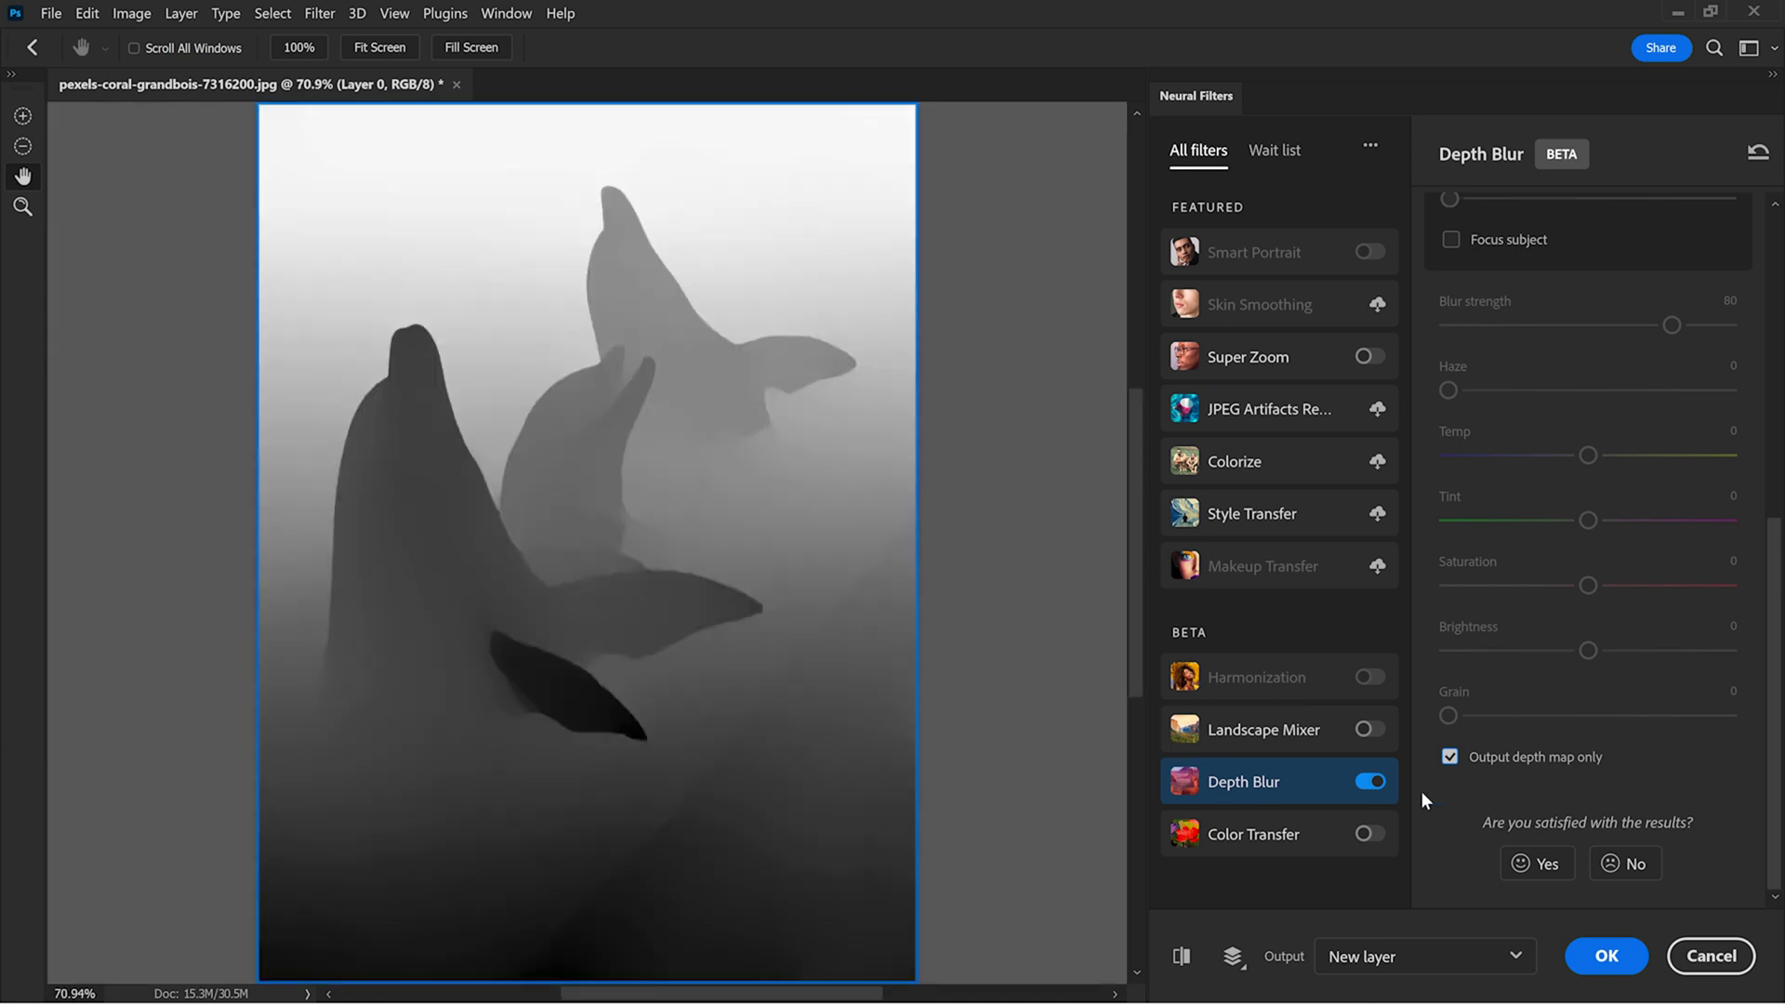
left_click(1450, 758)
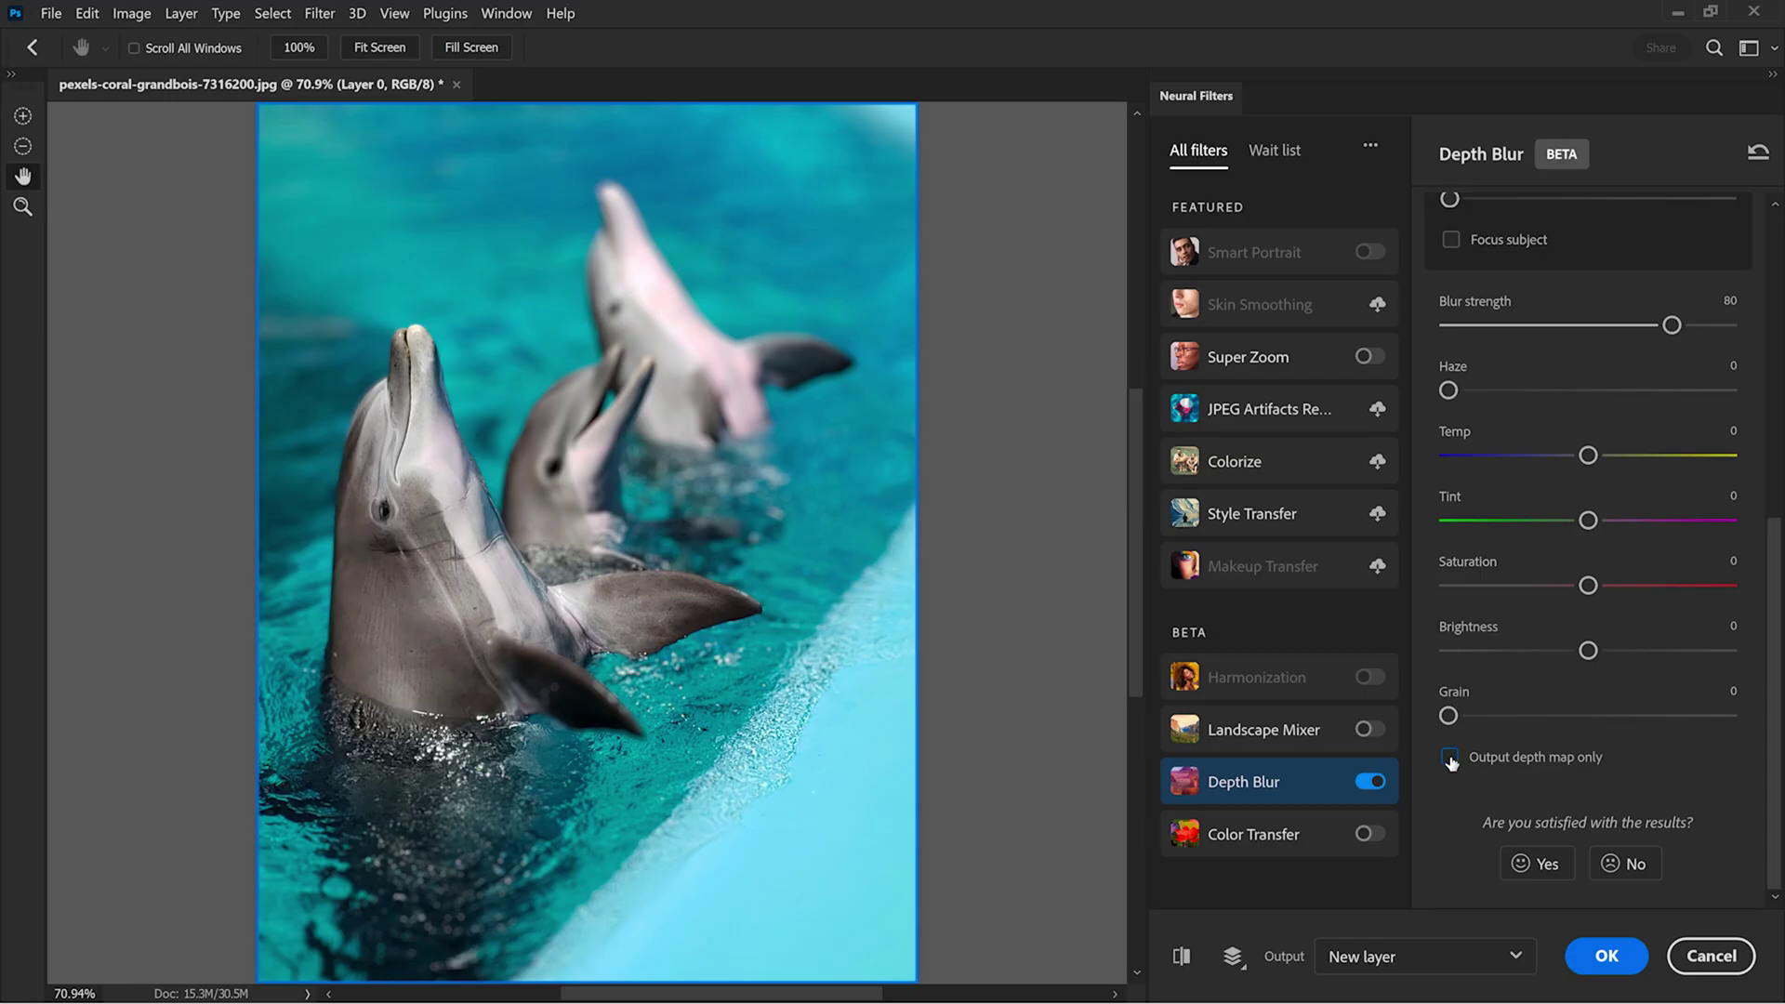
left_click(1450, 758)
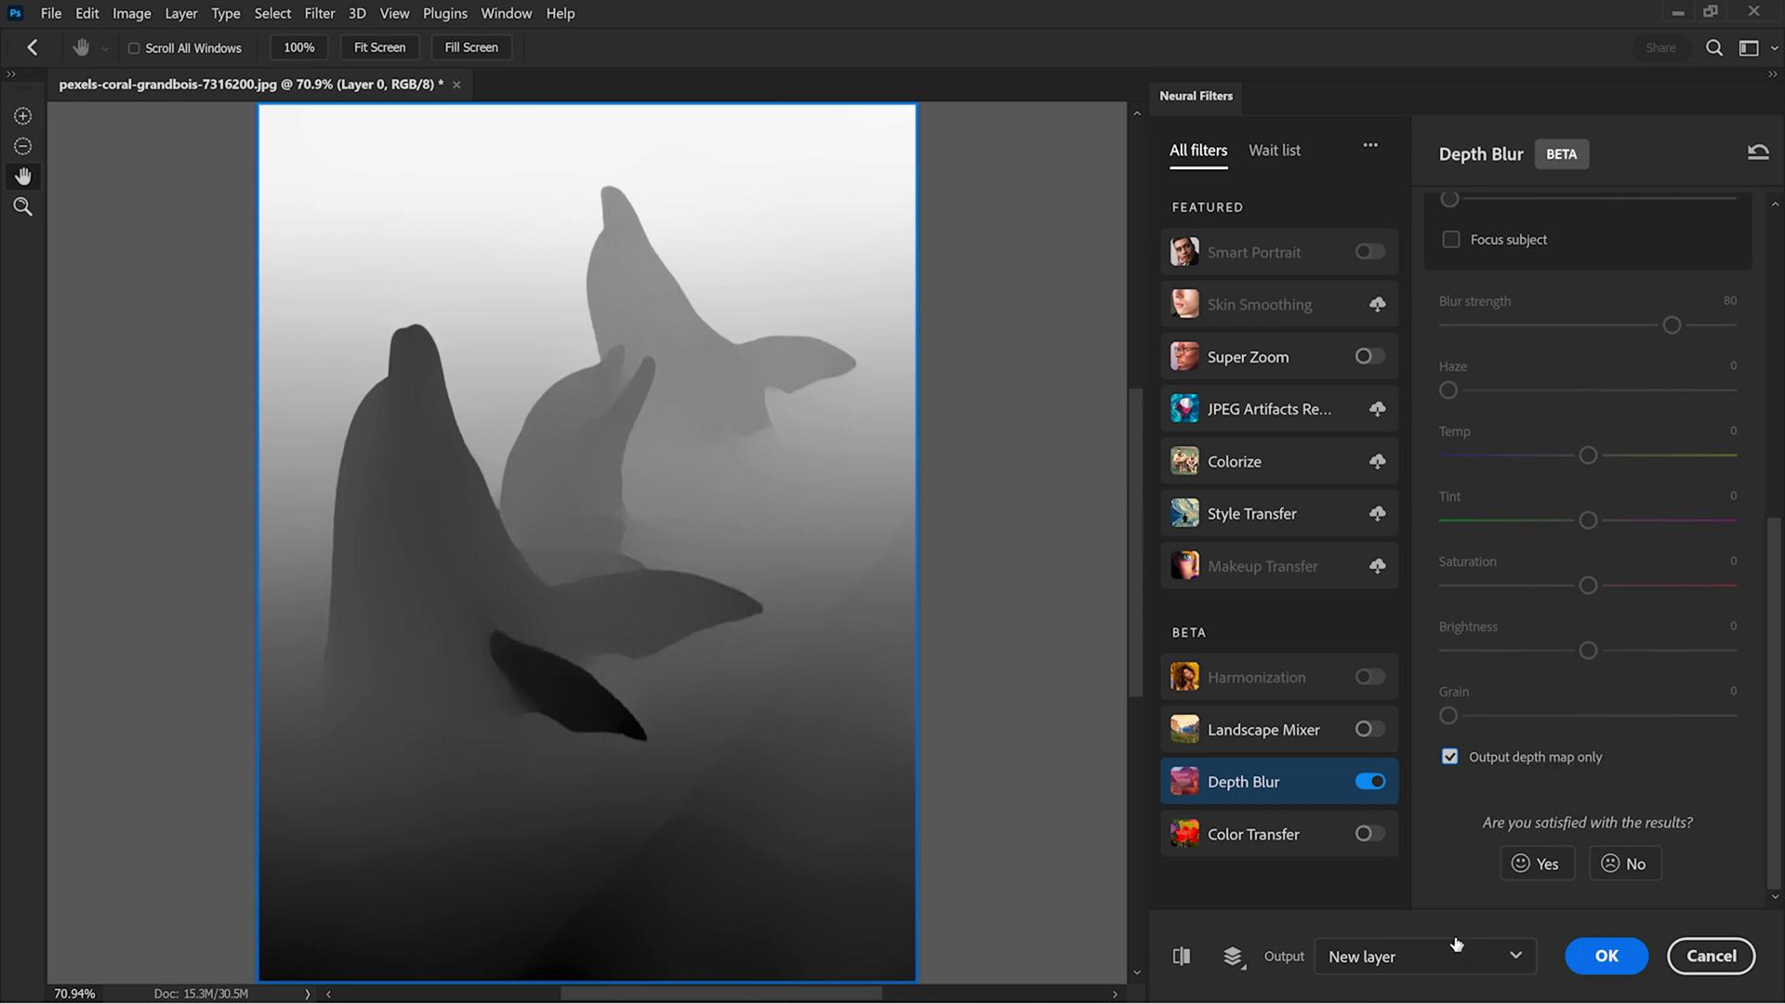
left_click(1604, 964)
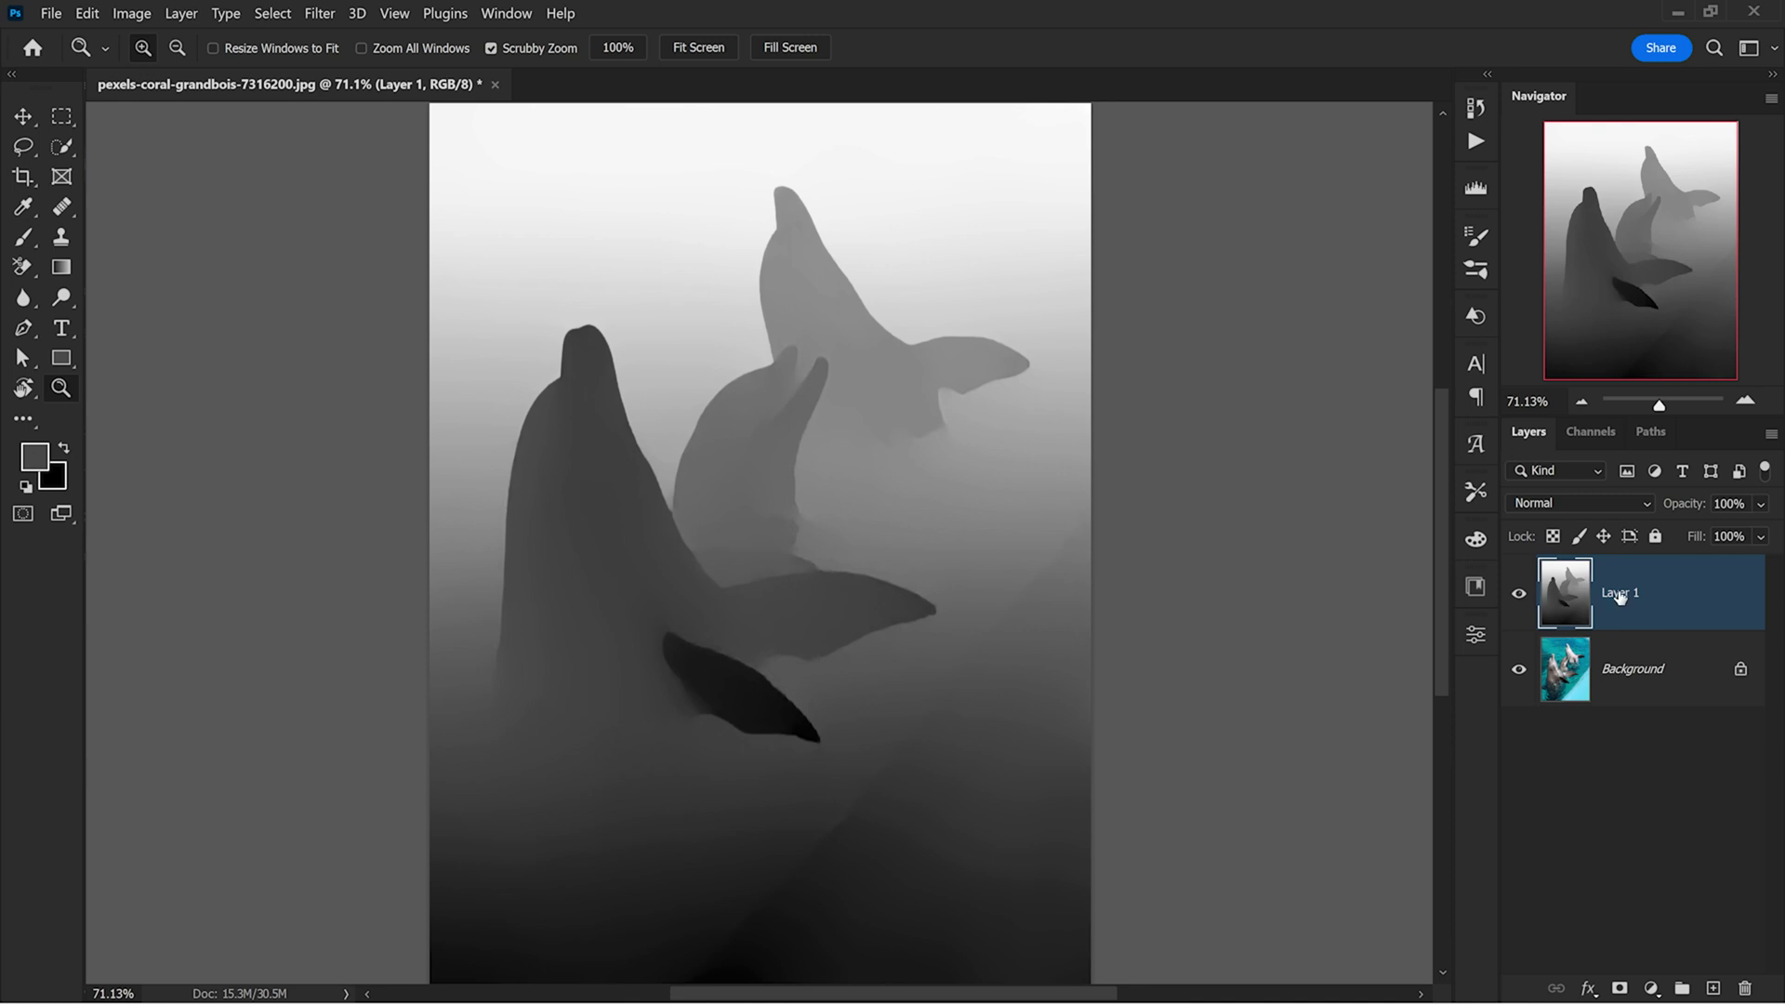
Name the new layer 'depth map', unlock Background as Layer 0, and add a white mask
double_click(1618, 600)
key("Return")
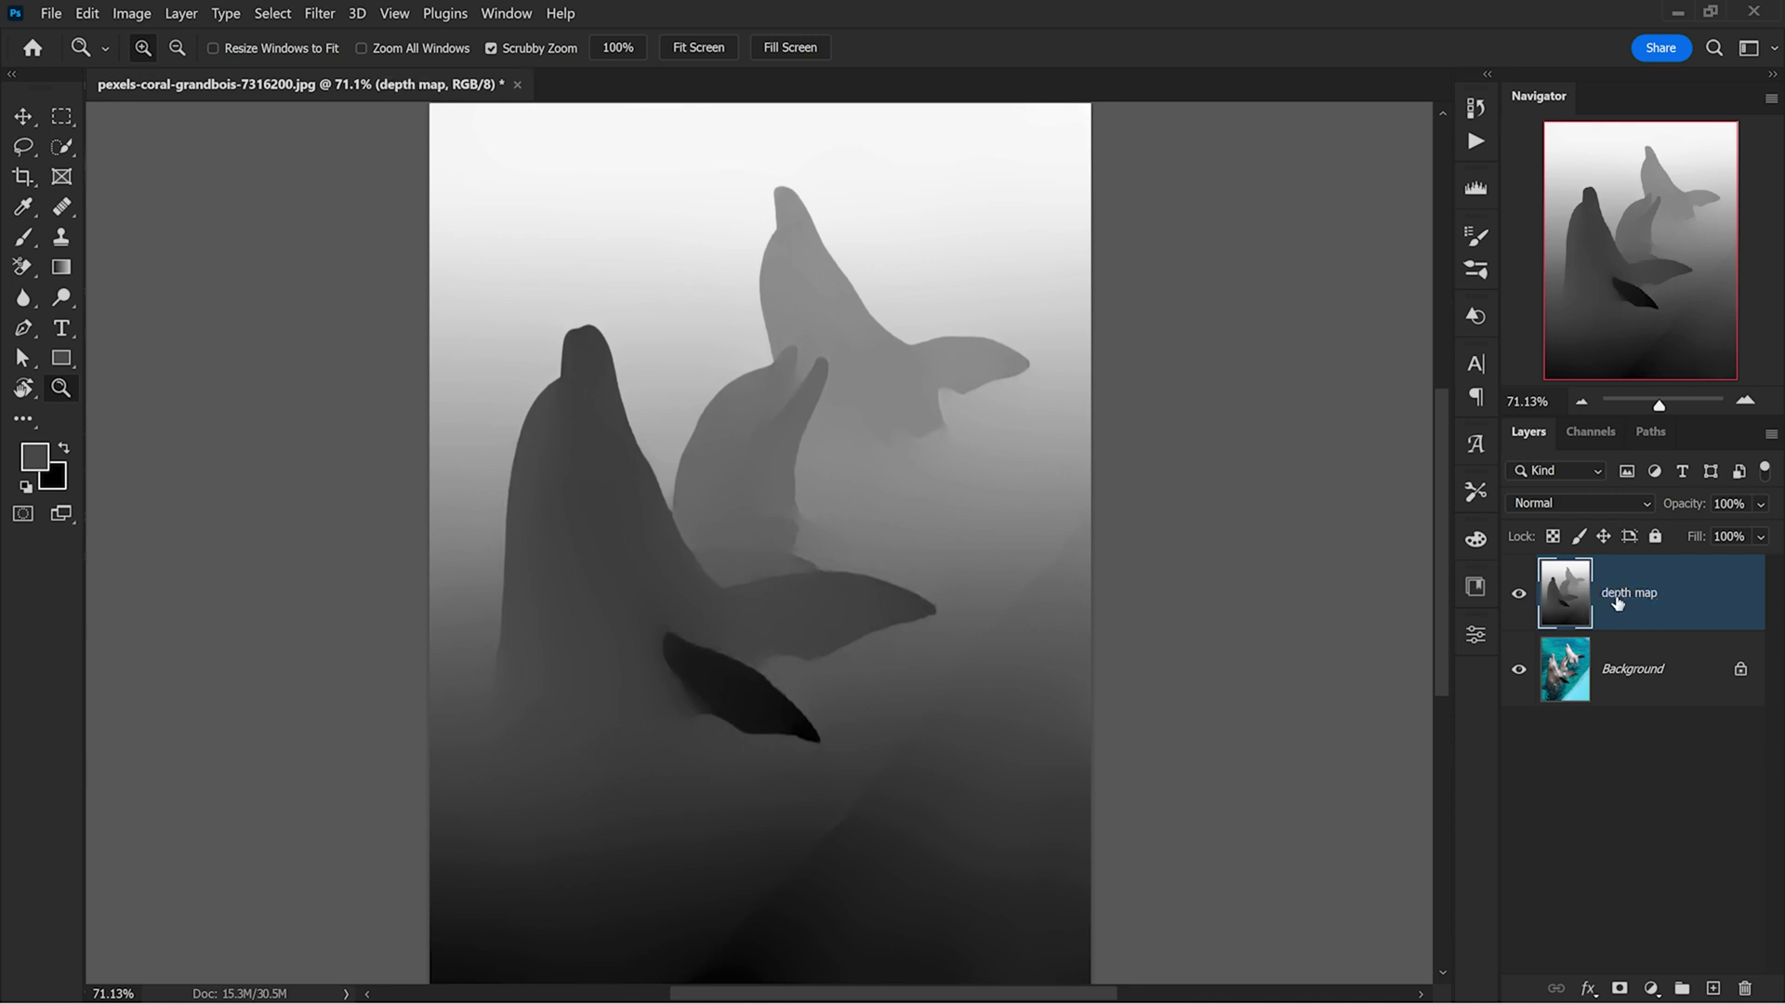
left_click(1739, 670)
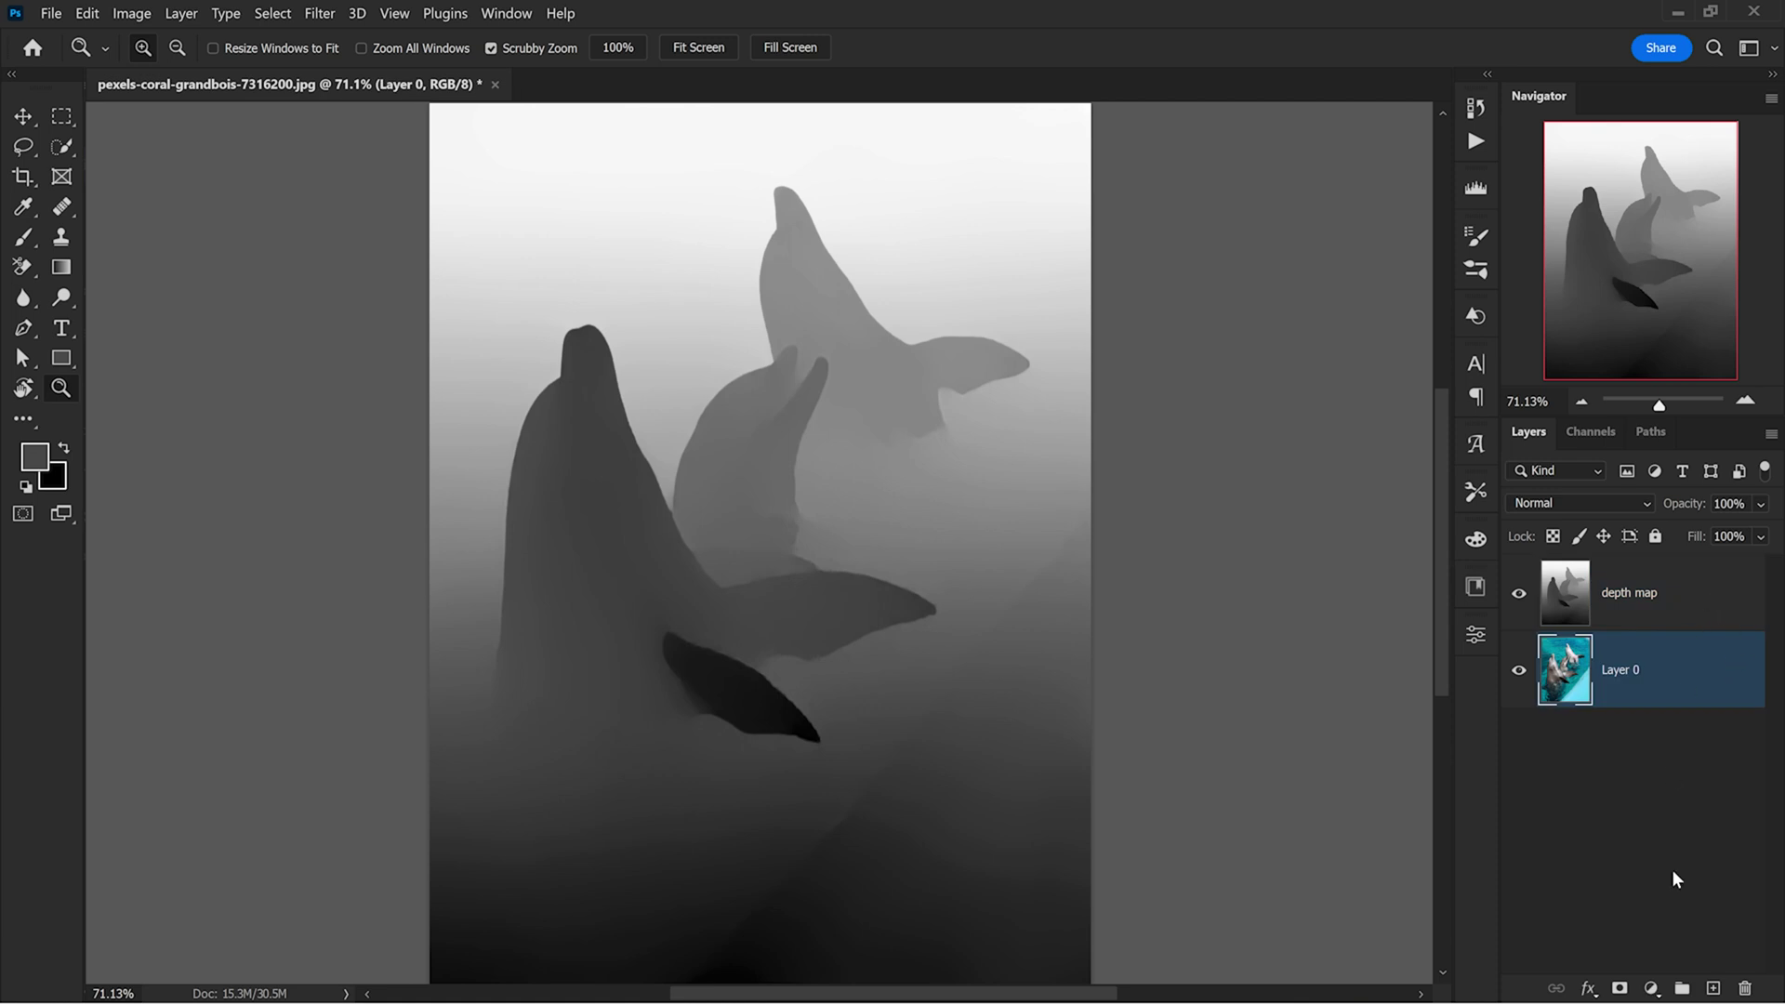
left_click(1619, 989)
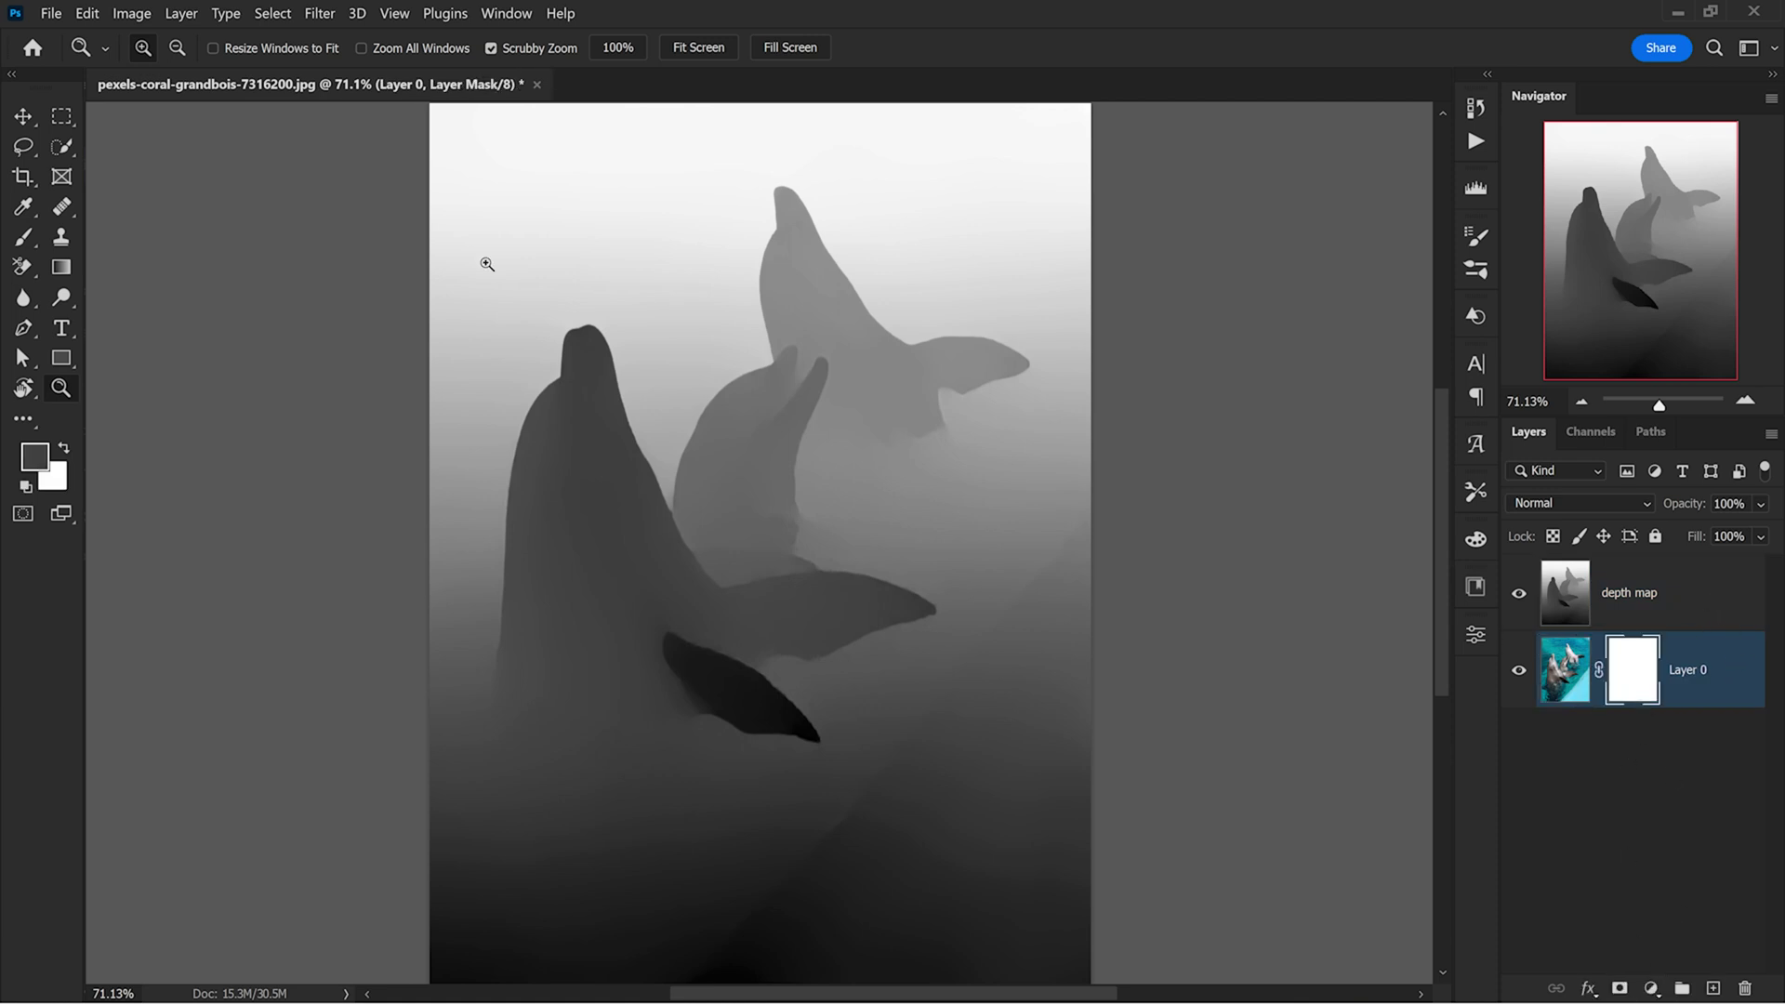
Use Apply Image to multiply the depth map layer into Layer 0's mask
left_click(119, 15)
left_click(186, 321)
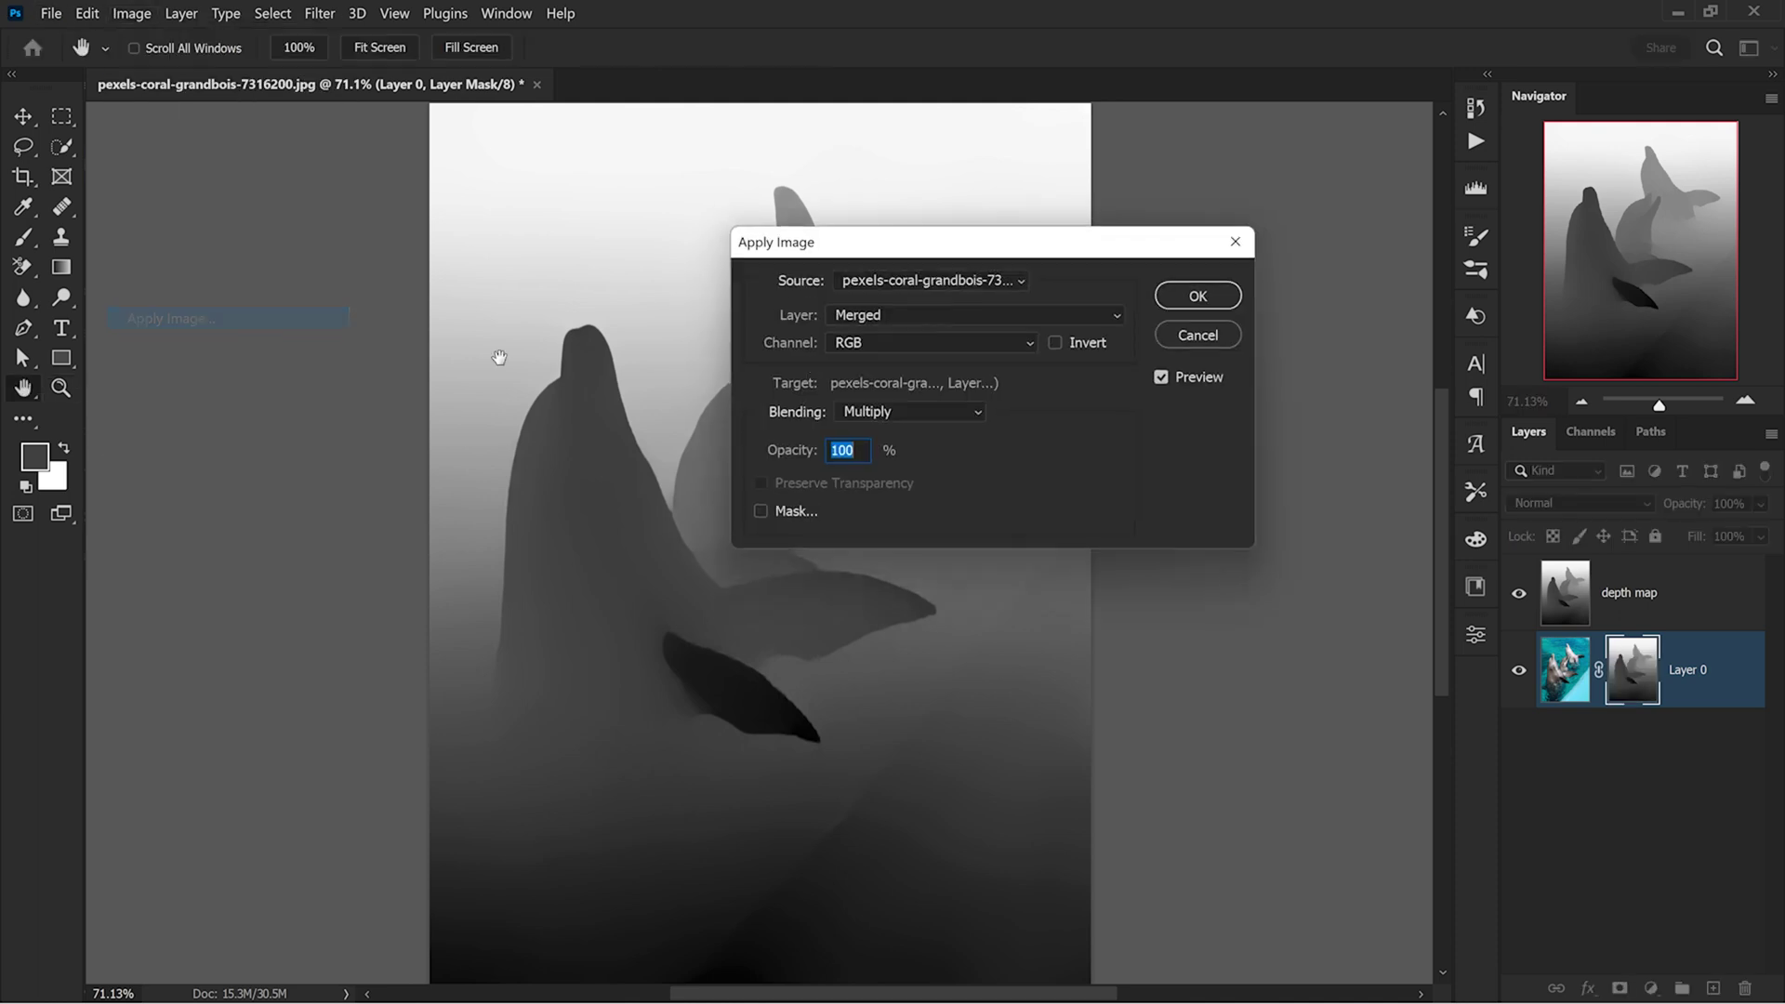
left_click(953, 316)
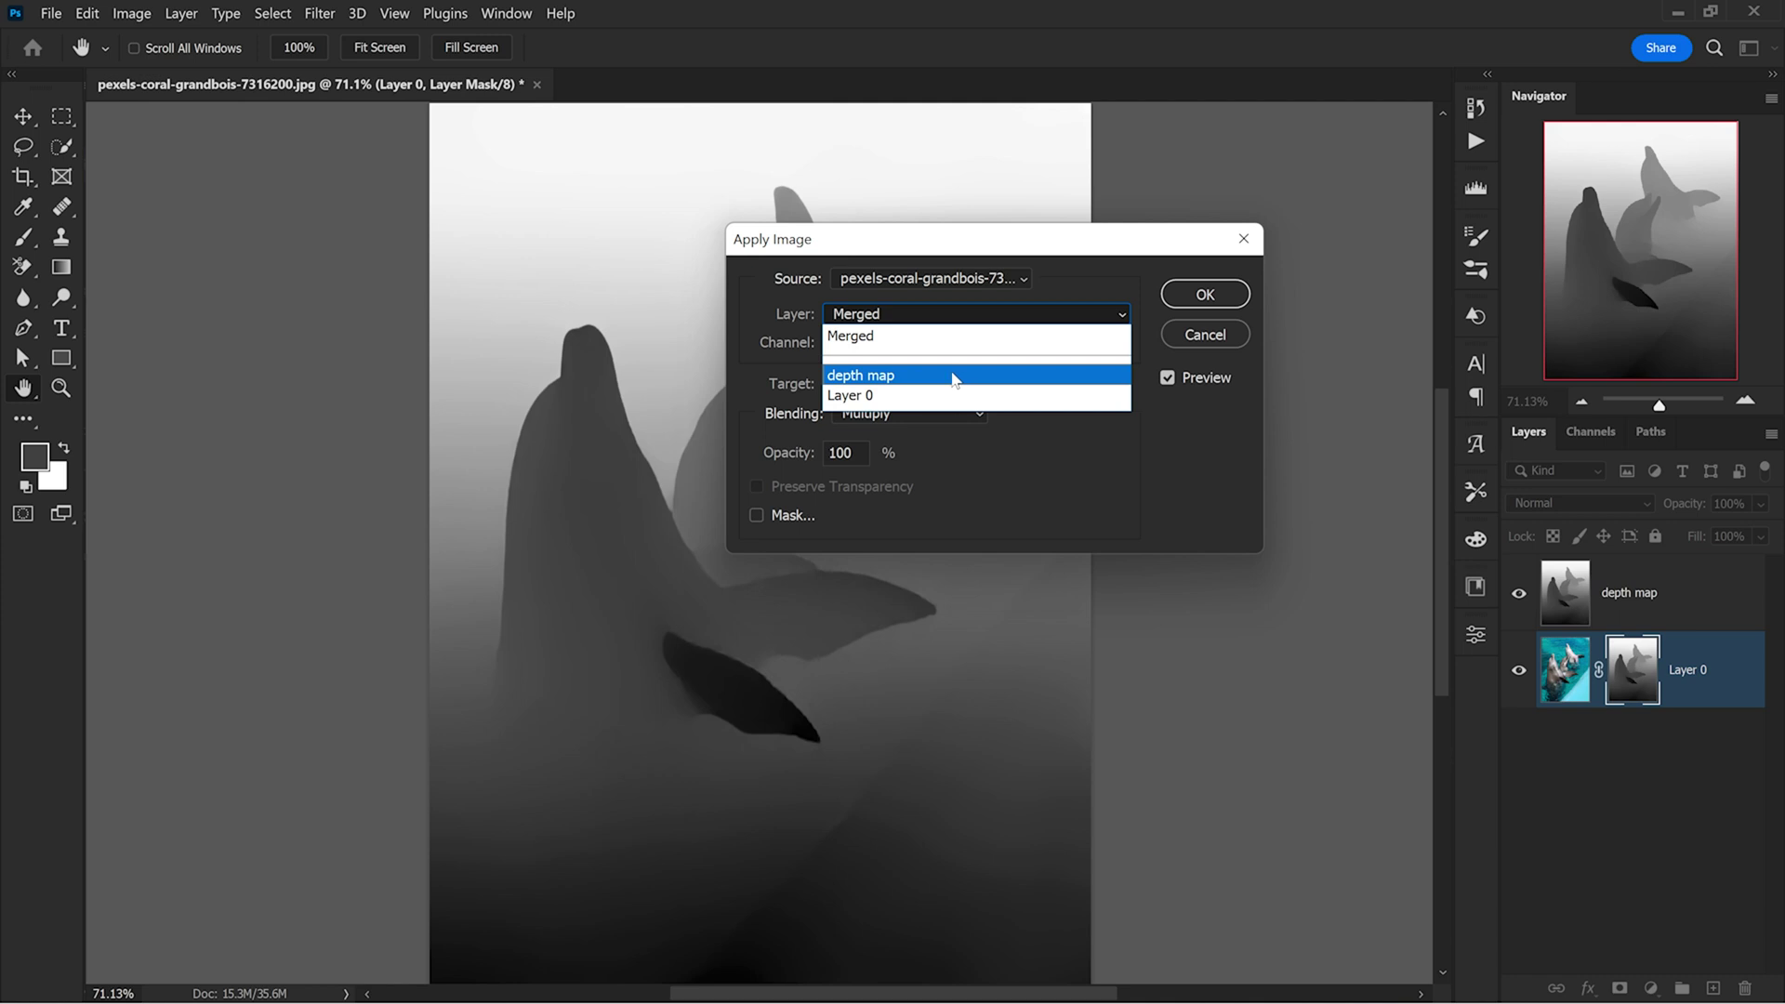
left_click(953, 376)
left_click(1205, 295)
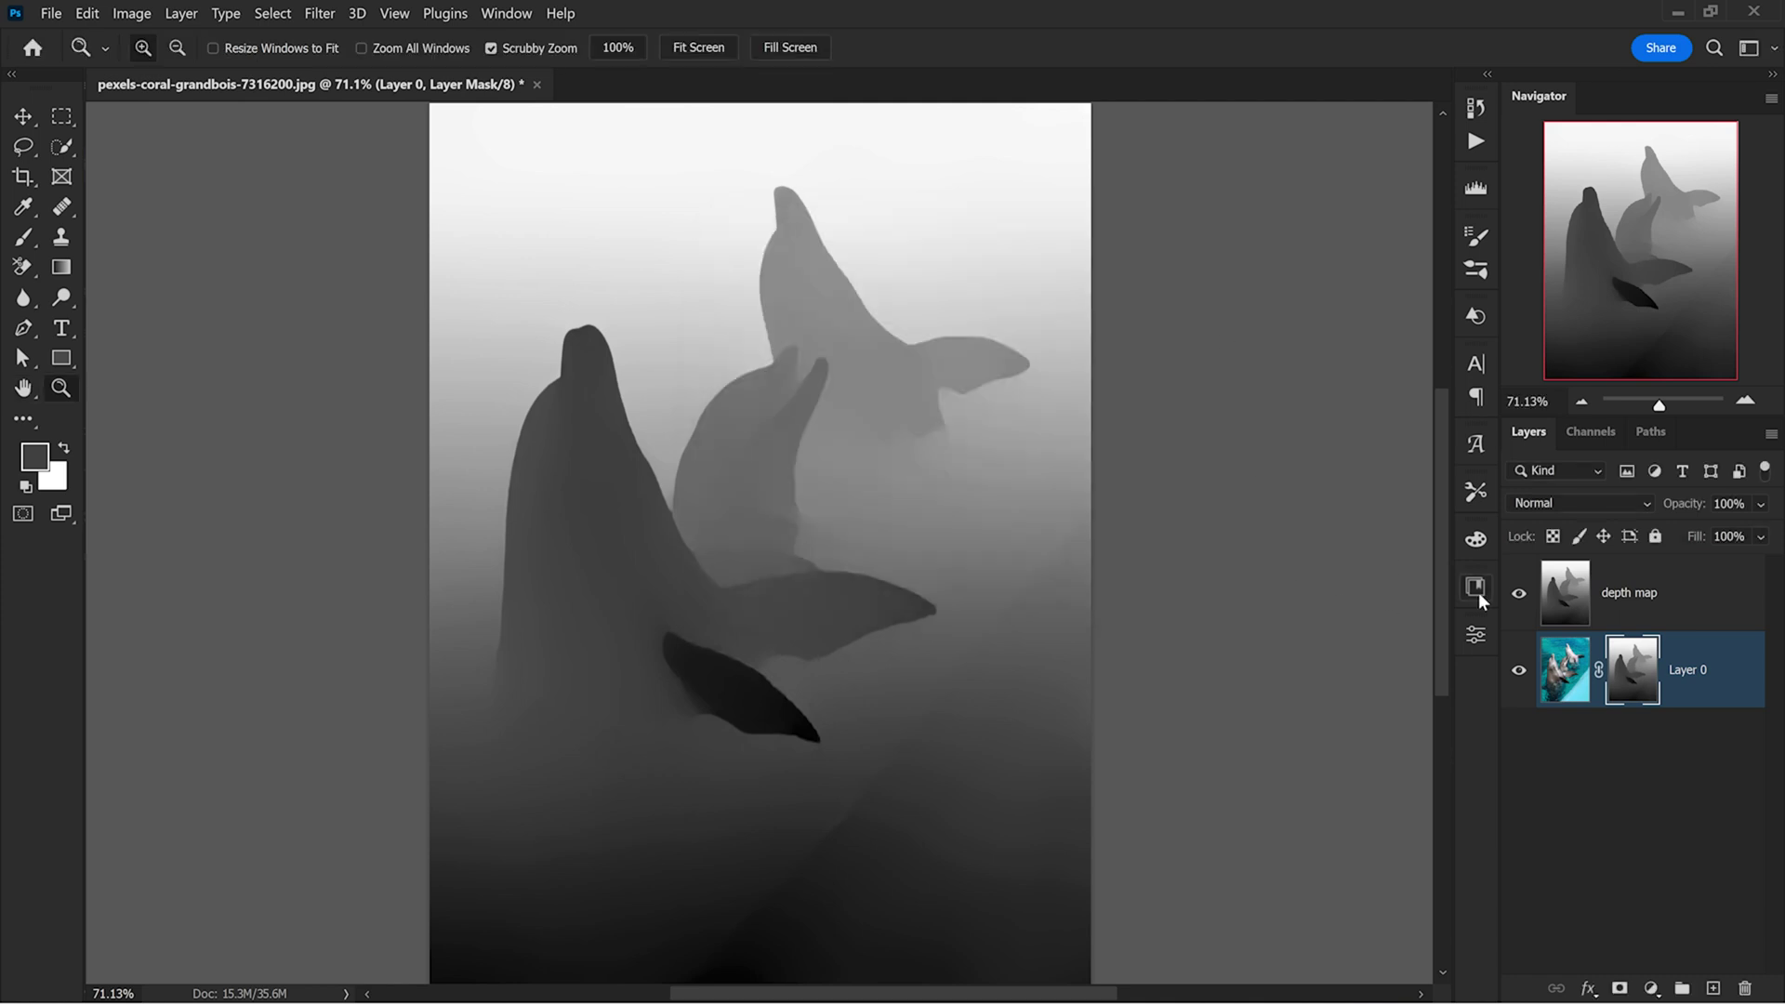
Hide the depth map layer, move it beneath Layer 0, and select Layer 0
left_click(1521, 600)
left_click_drag(1696, 597, 1695, 716)
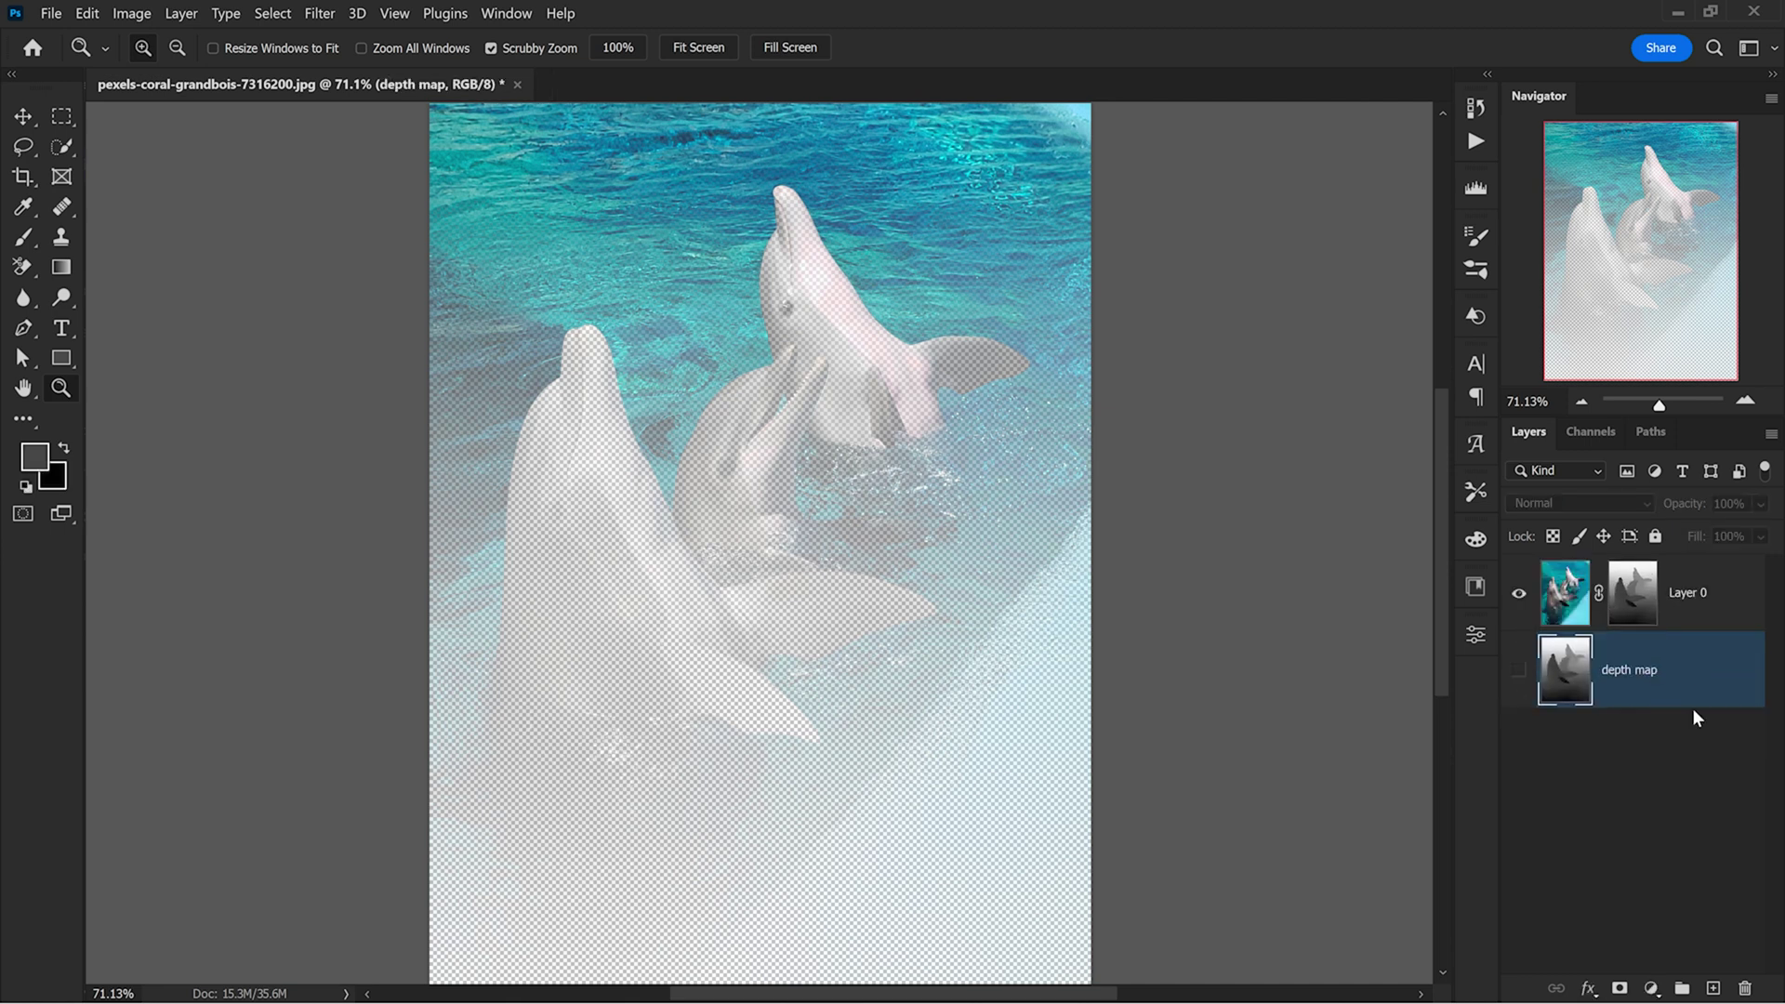
left_click(1732, 601)
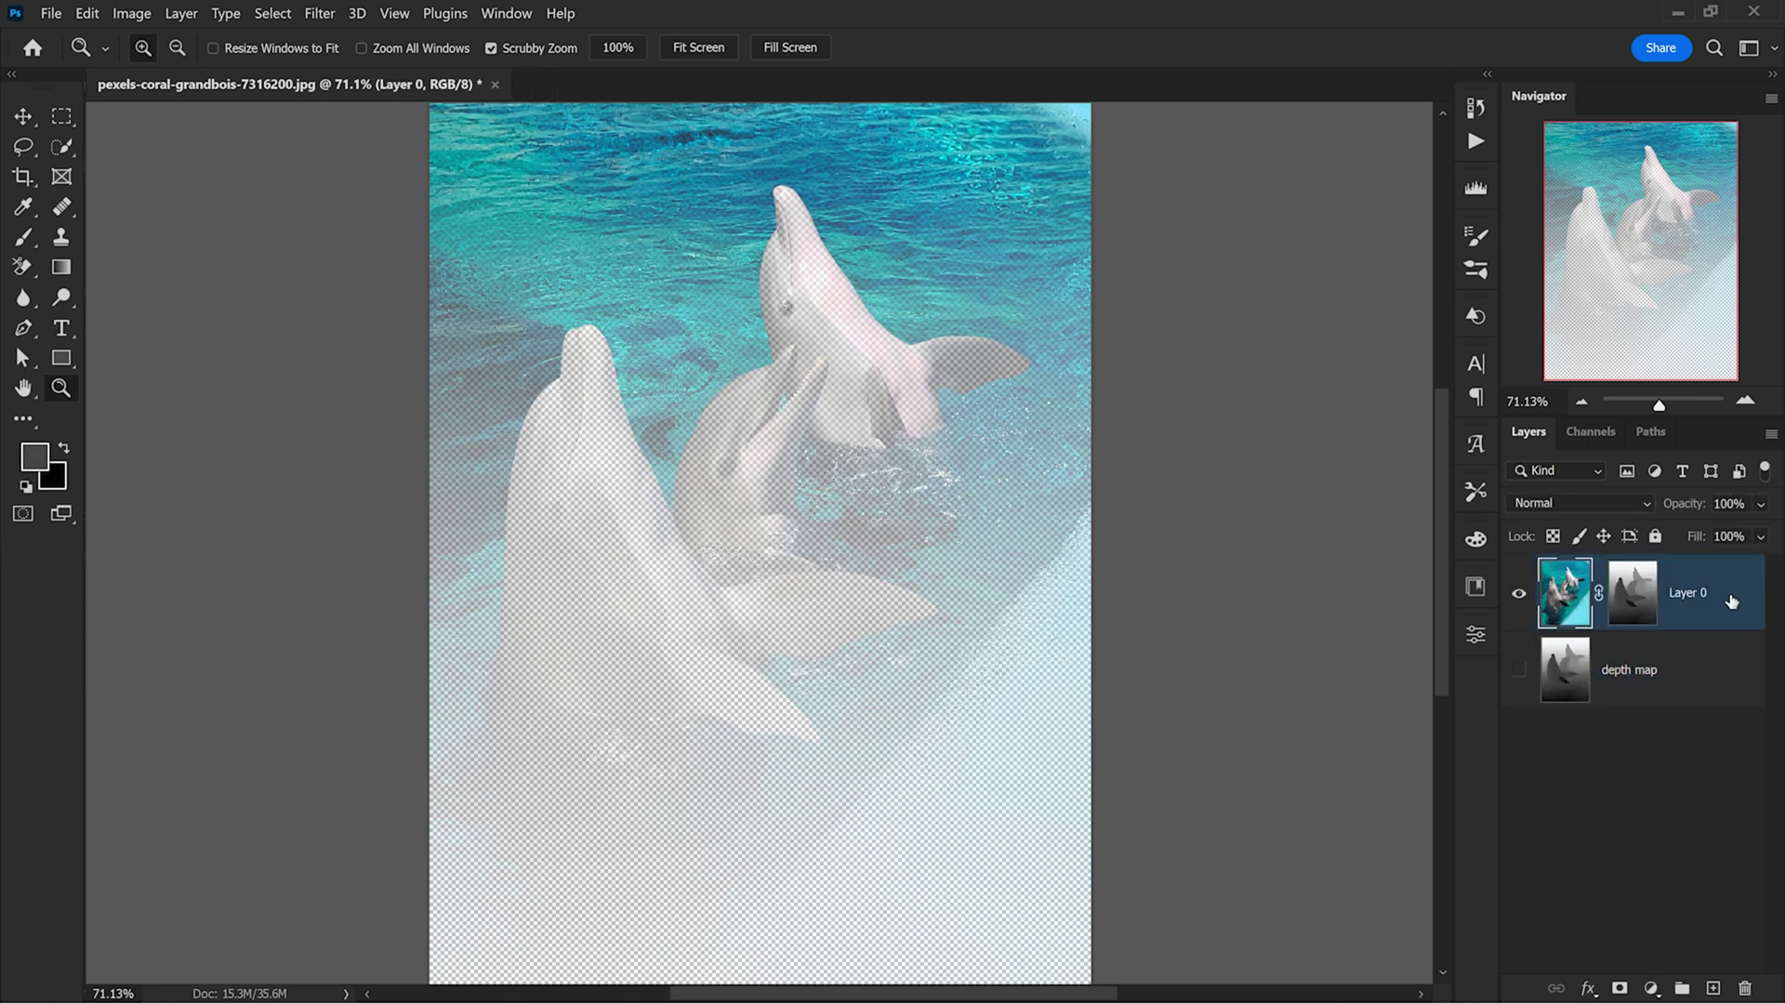
Display Layer 0's mask alone, zoomed to about 157% on the dark fin
left_click(1631, 603, "alt")
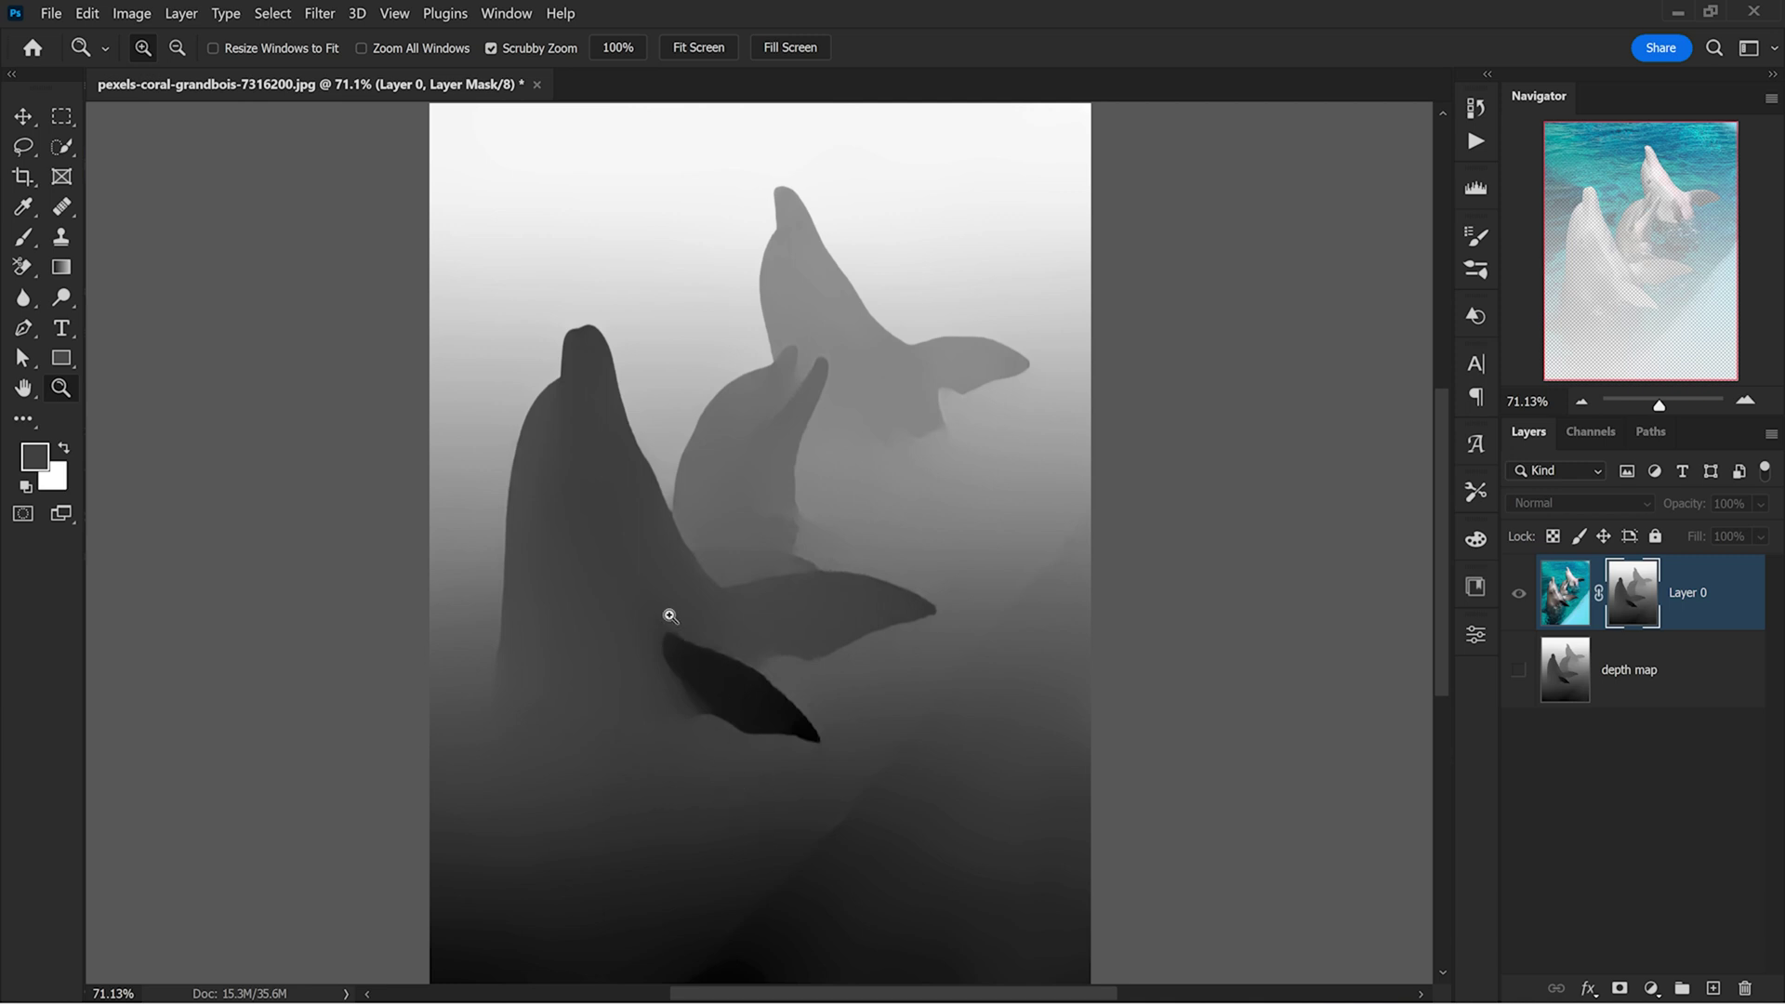
left_click_drag(713, 739, 951, 639)
left_click_drag(881, 549, 957, 521)
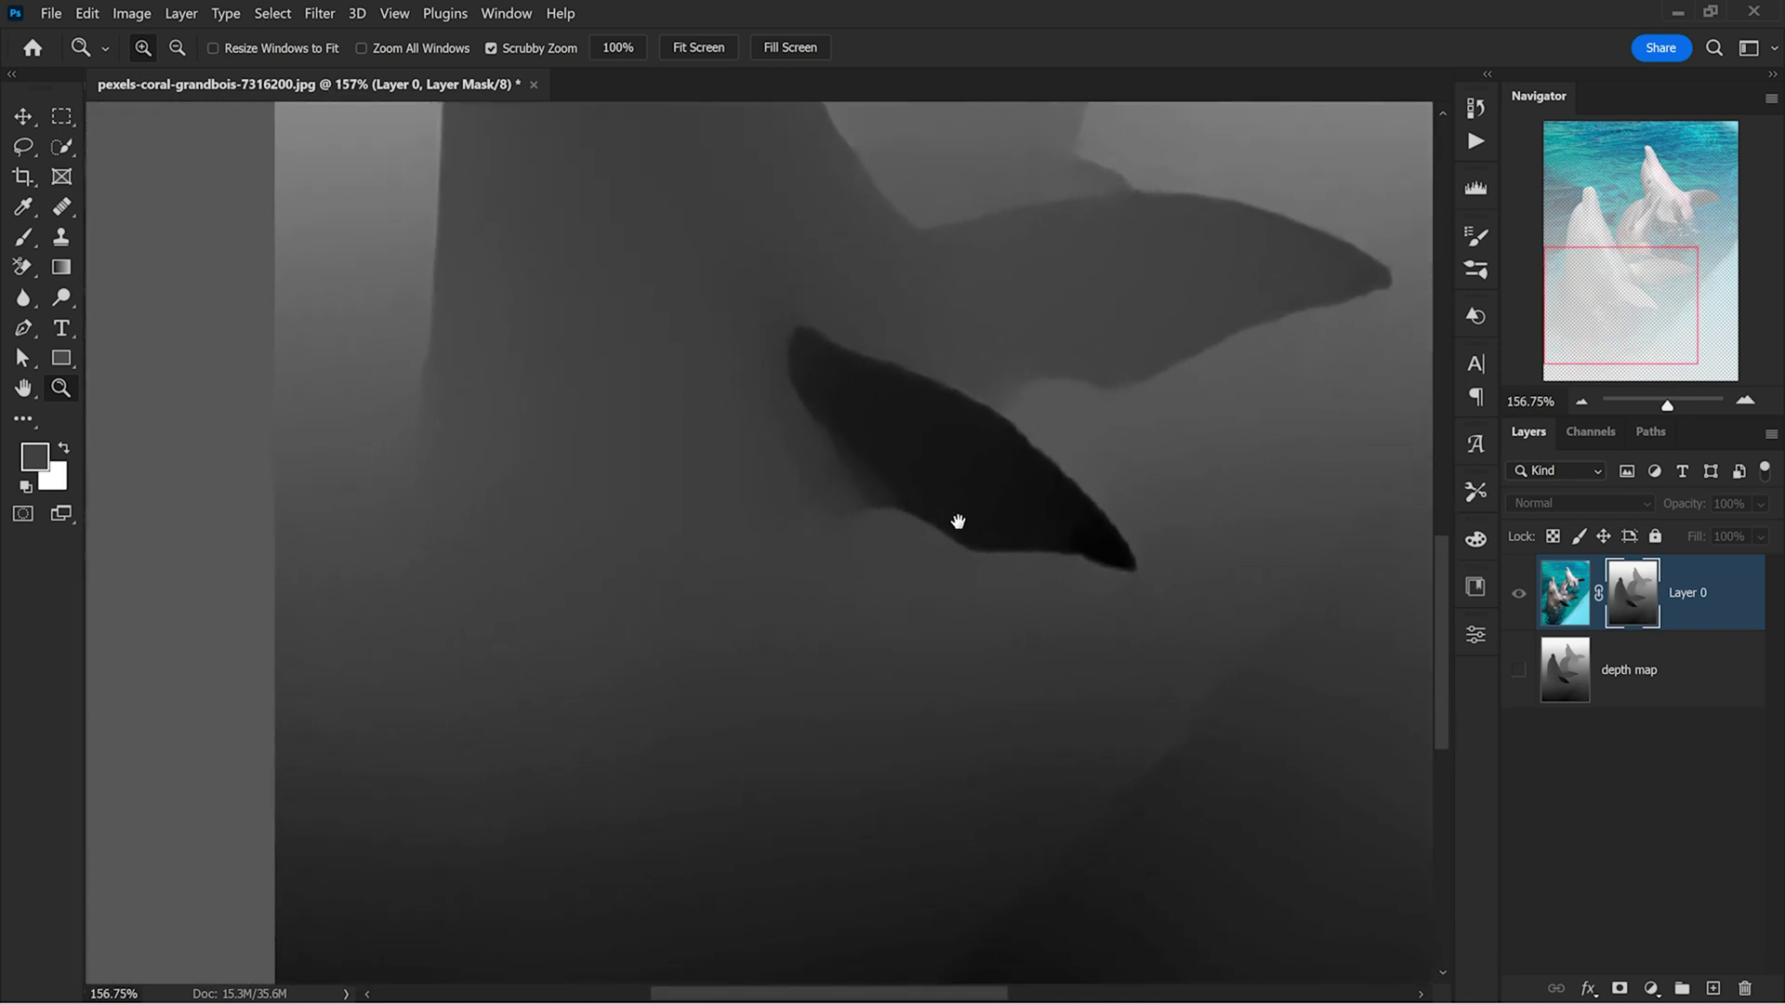
left_click(61, 146)
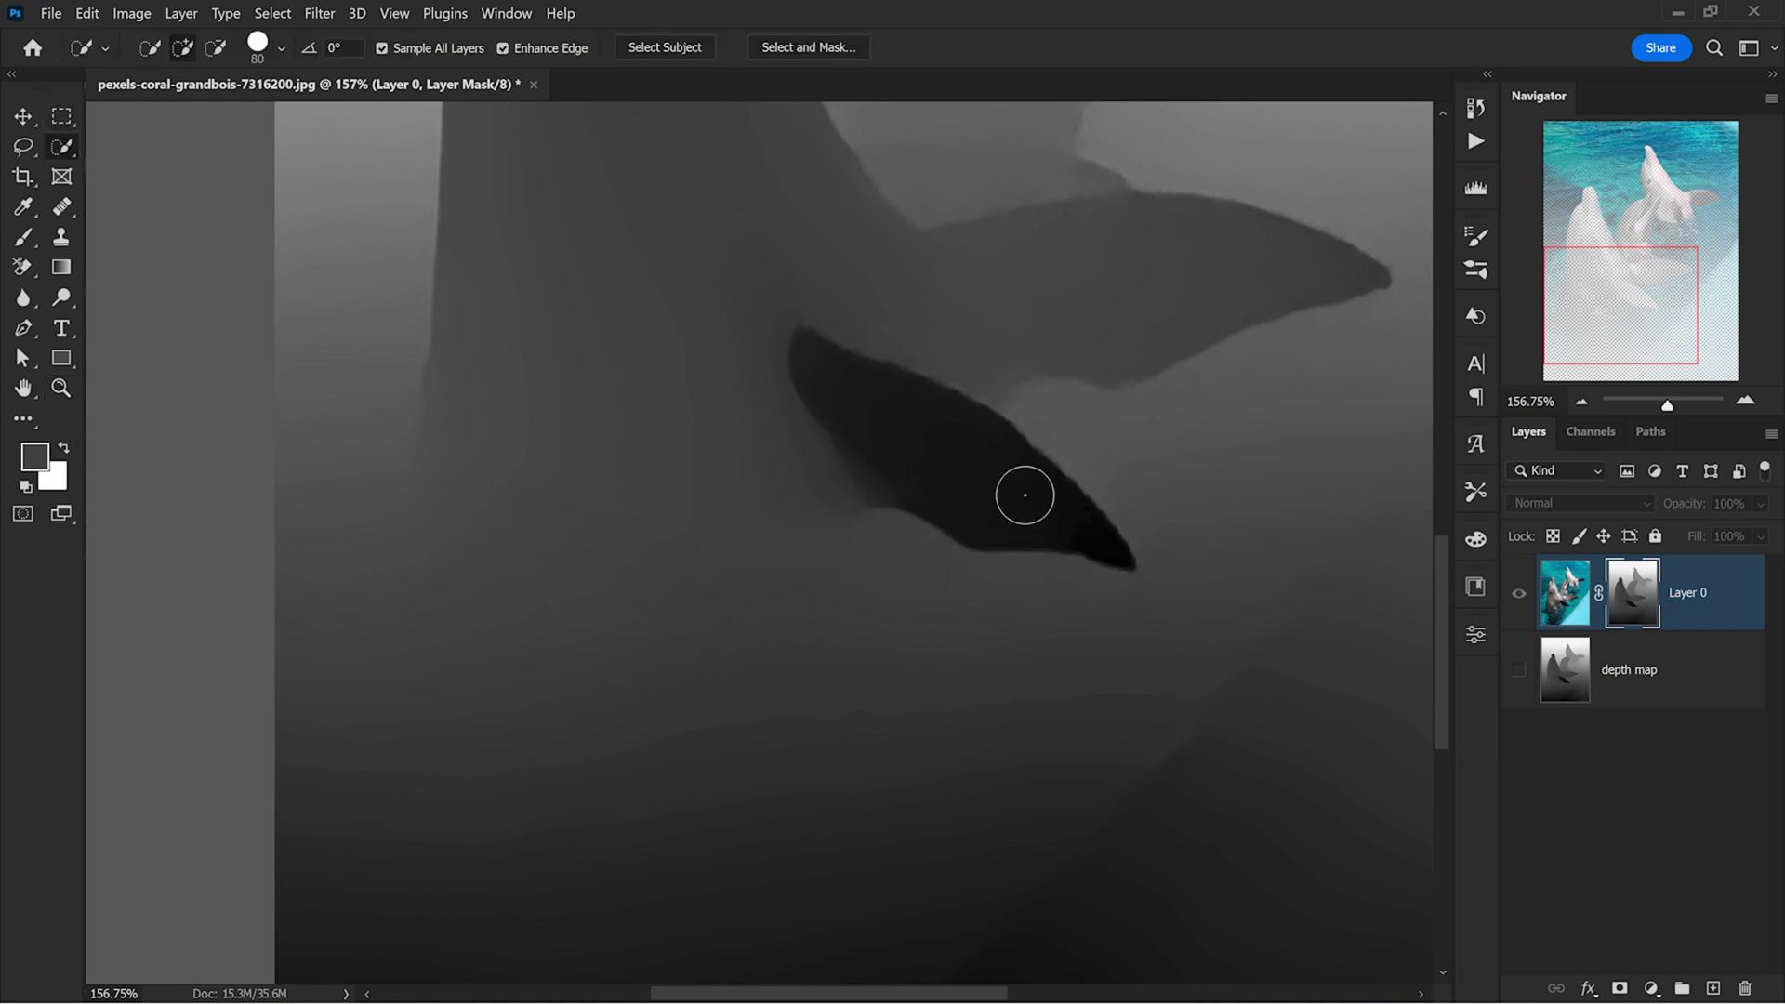
Quick-select the dark fin in the mask and expand the selection by 7 px
right_click(1041, 510, "alt")
left_click_drag(1052, 511, 825, 376)
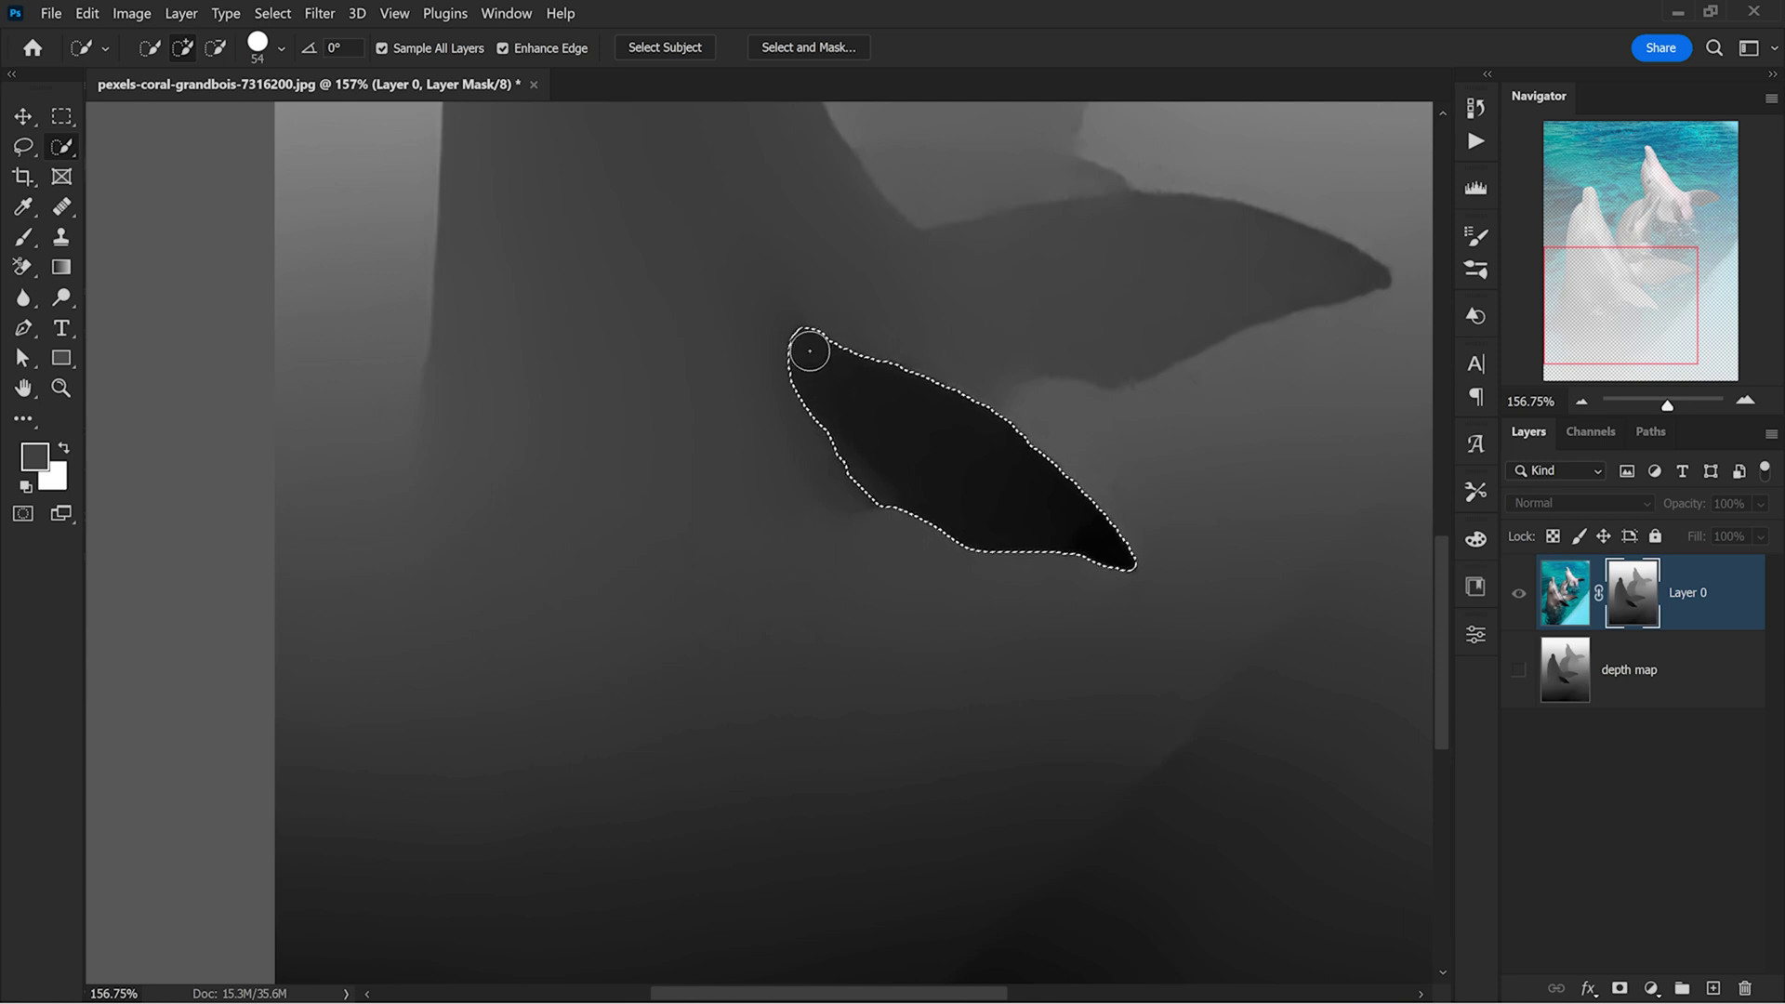
left_click(272, 13)
mouse_move(317, 337)
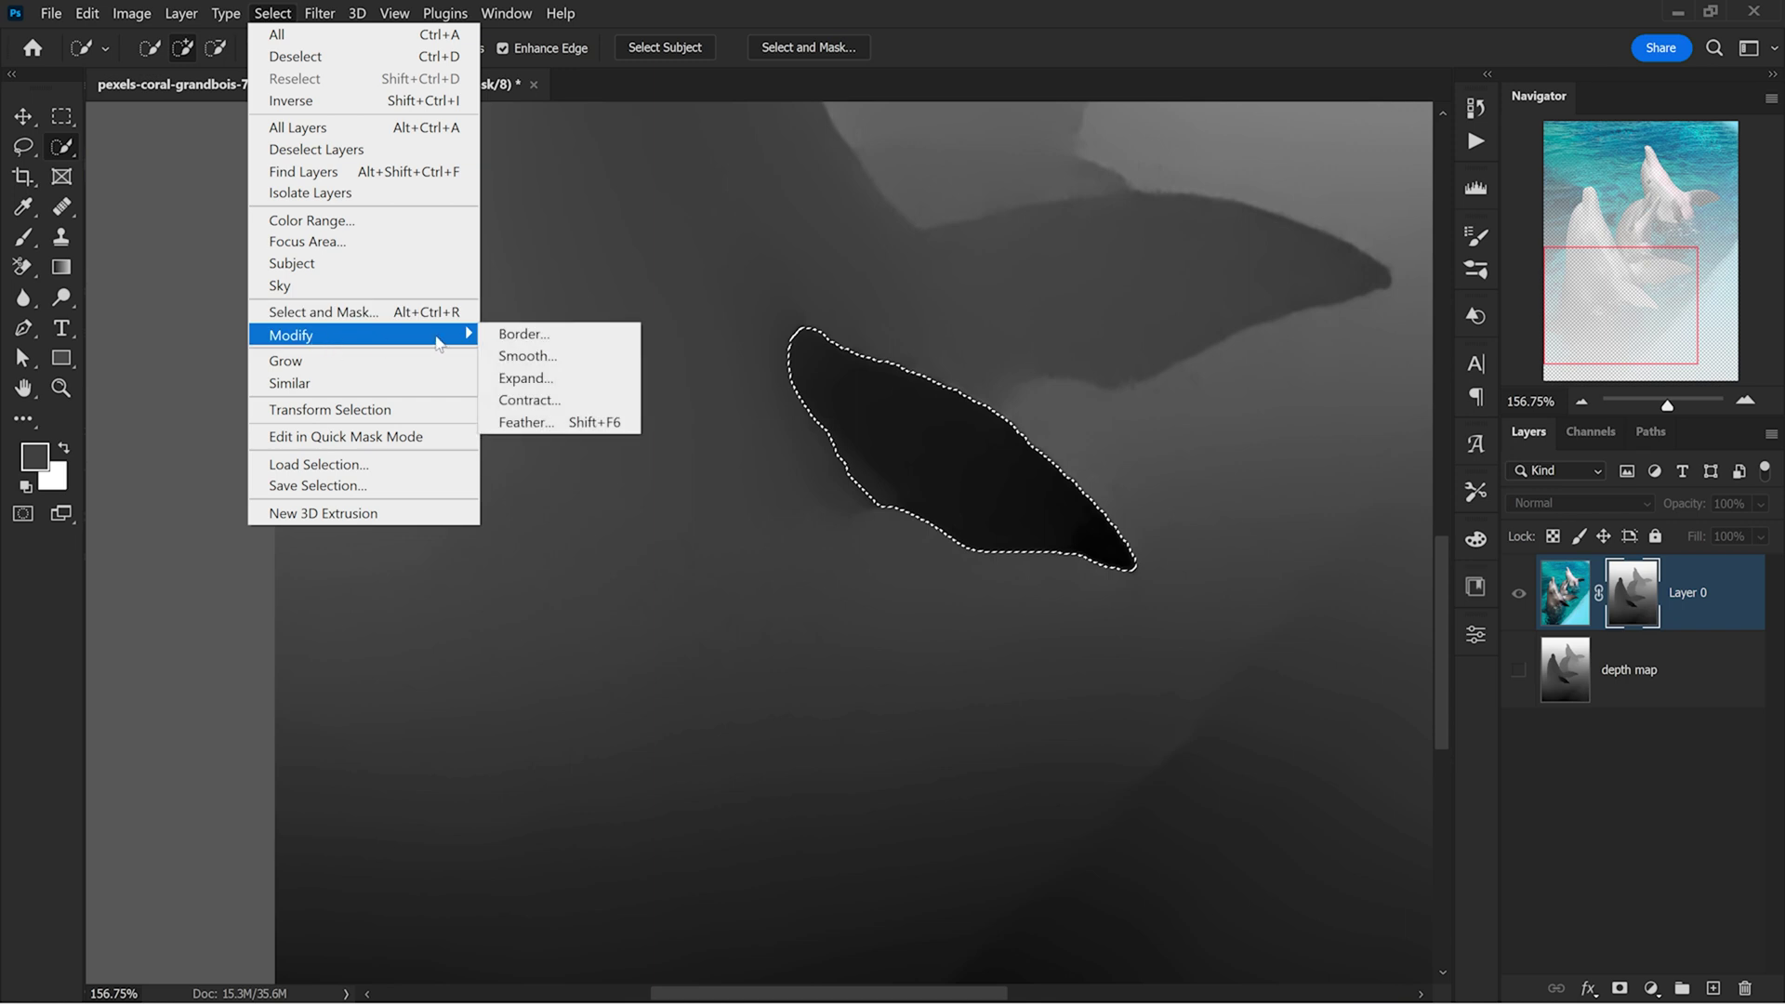
left_click(526, 379)
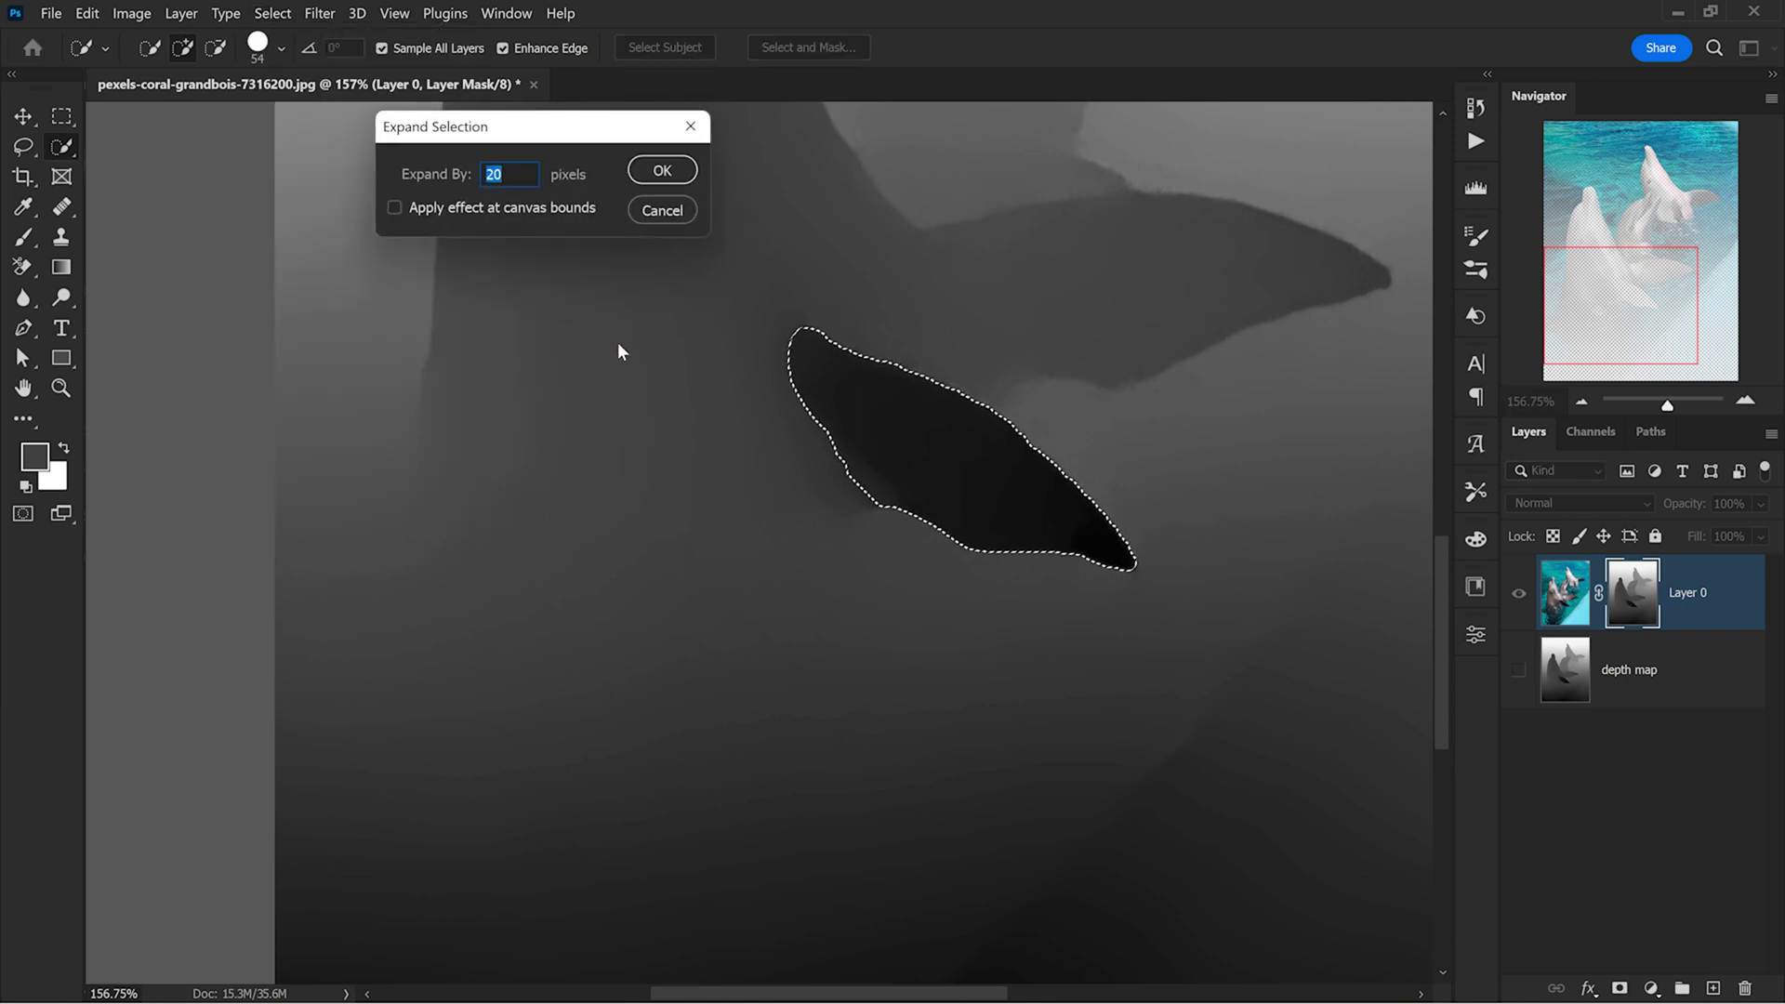
left_click_drag(550, 132, 521, 373)
type("7")
left_click(622, 417)
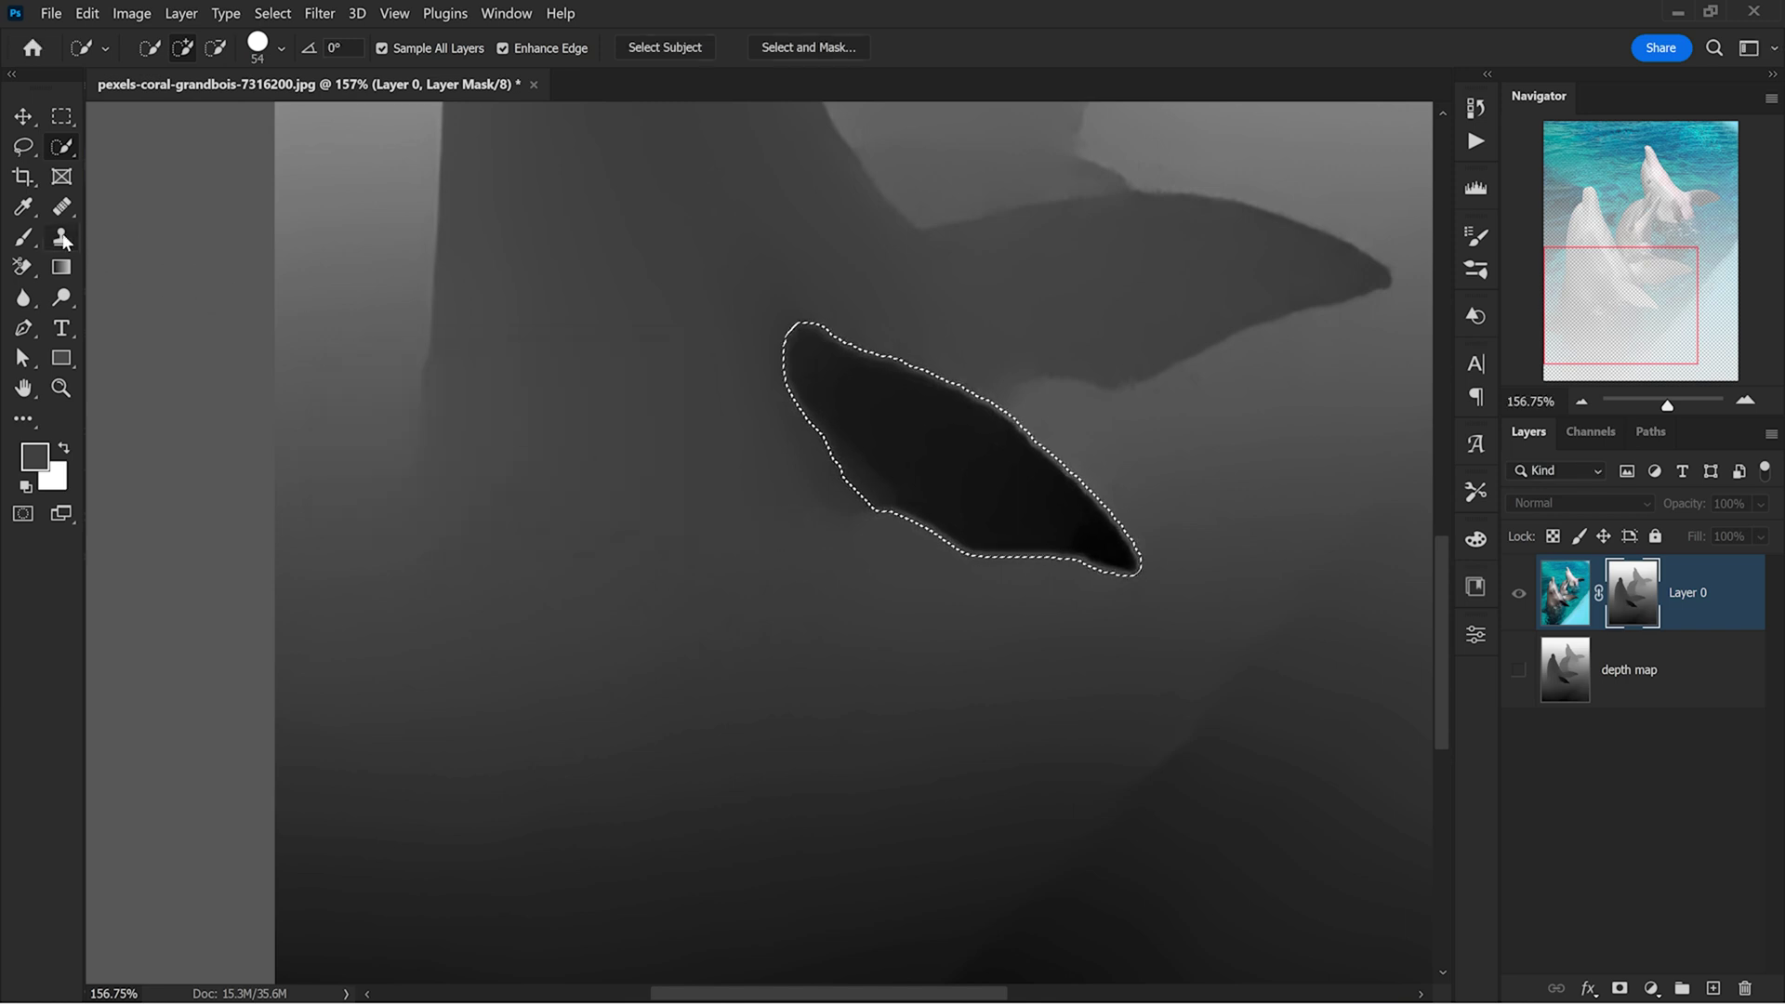
Clone Stamp over the fin at 128 px, then lasso a loose selection around it
left_click(62, 238)
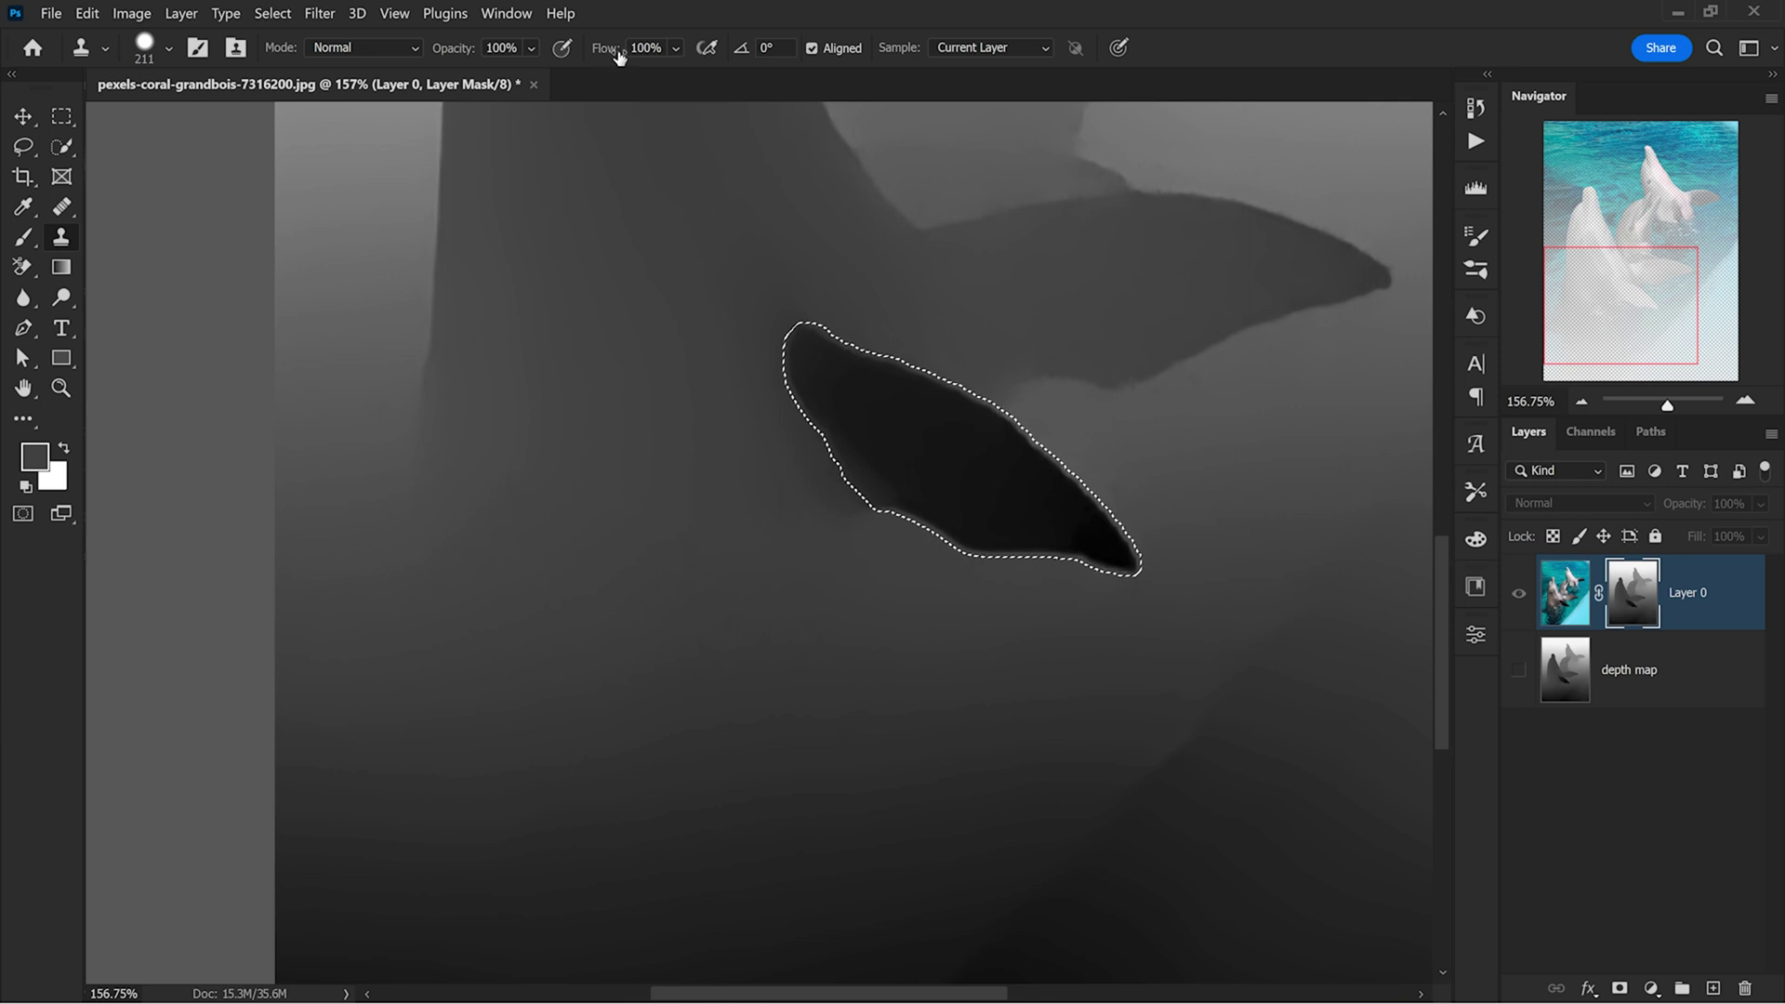
left_click_drag(678, 626, 595, 615)
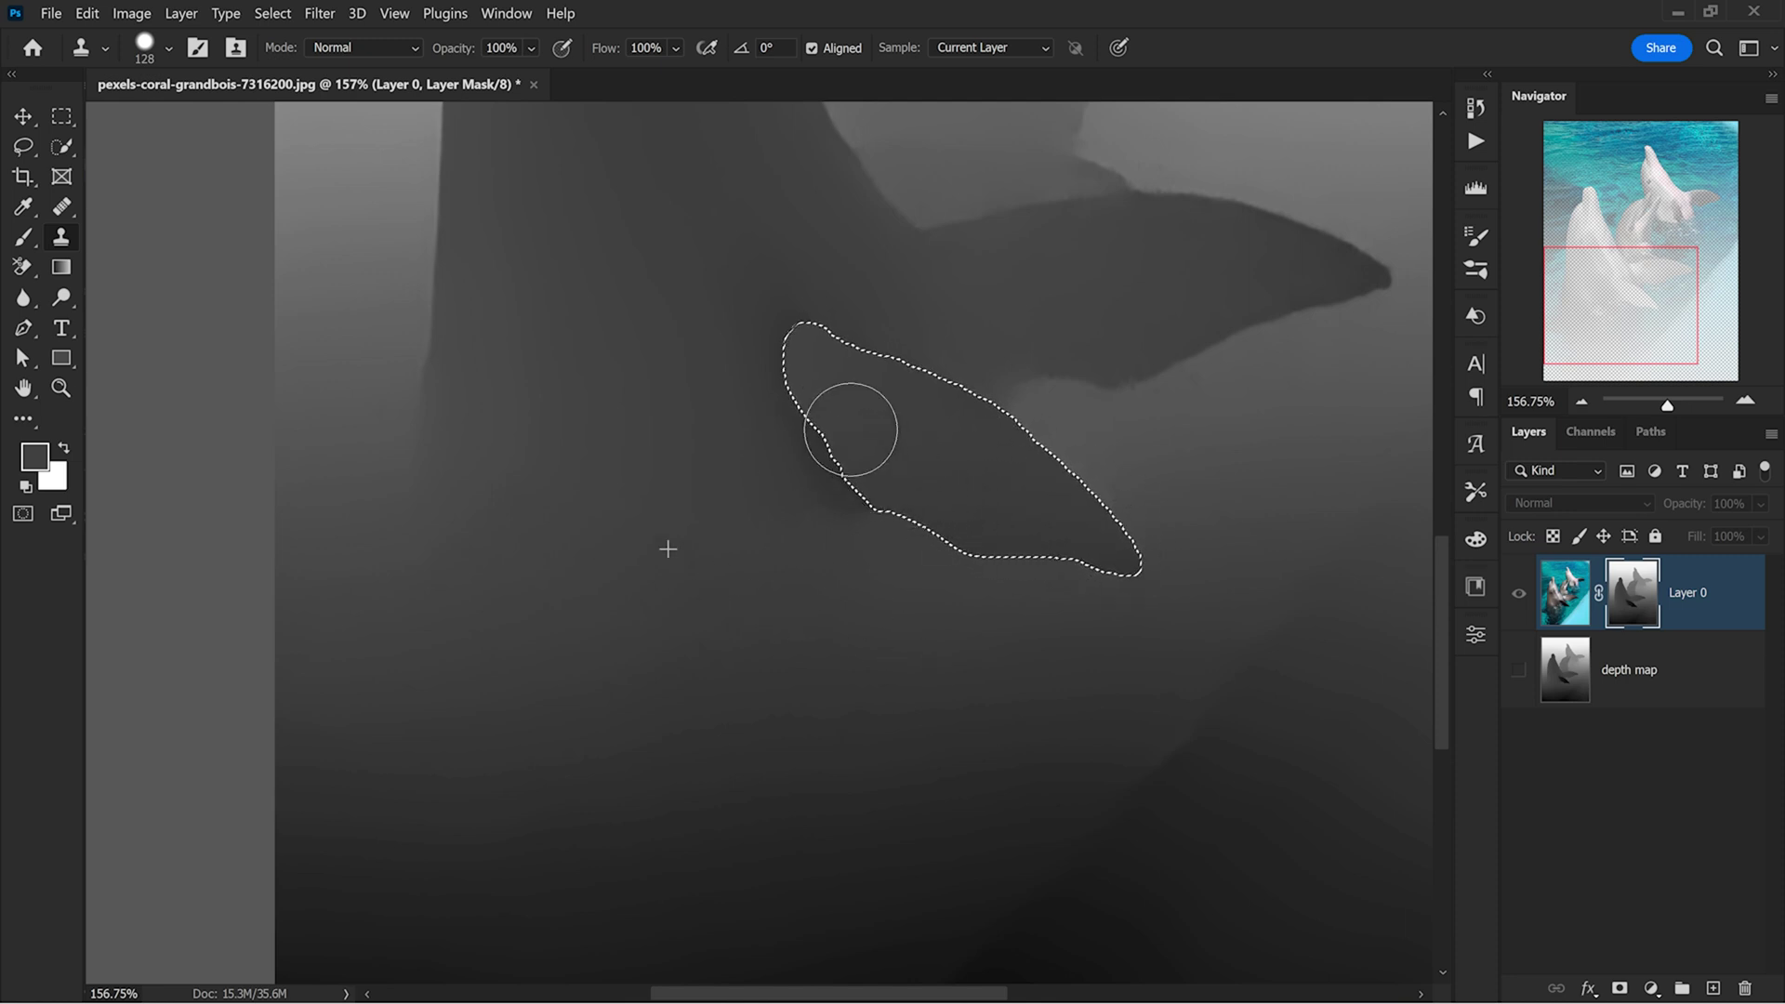
key("l")
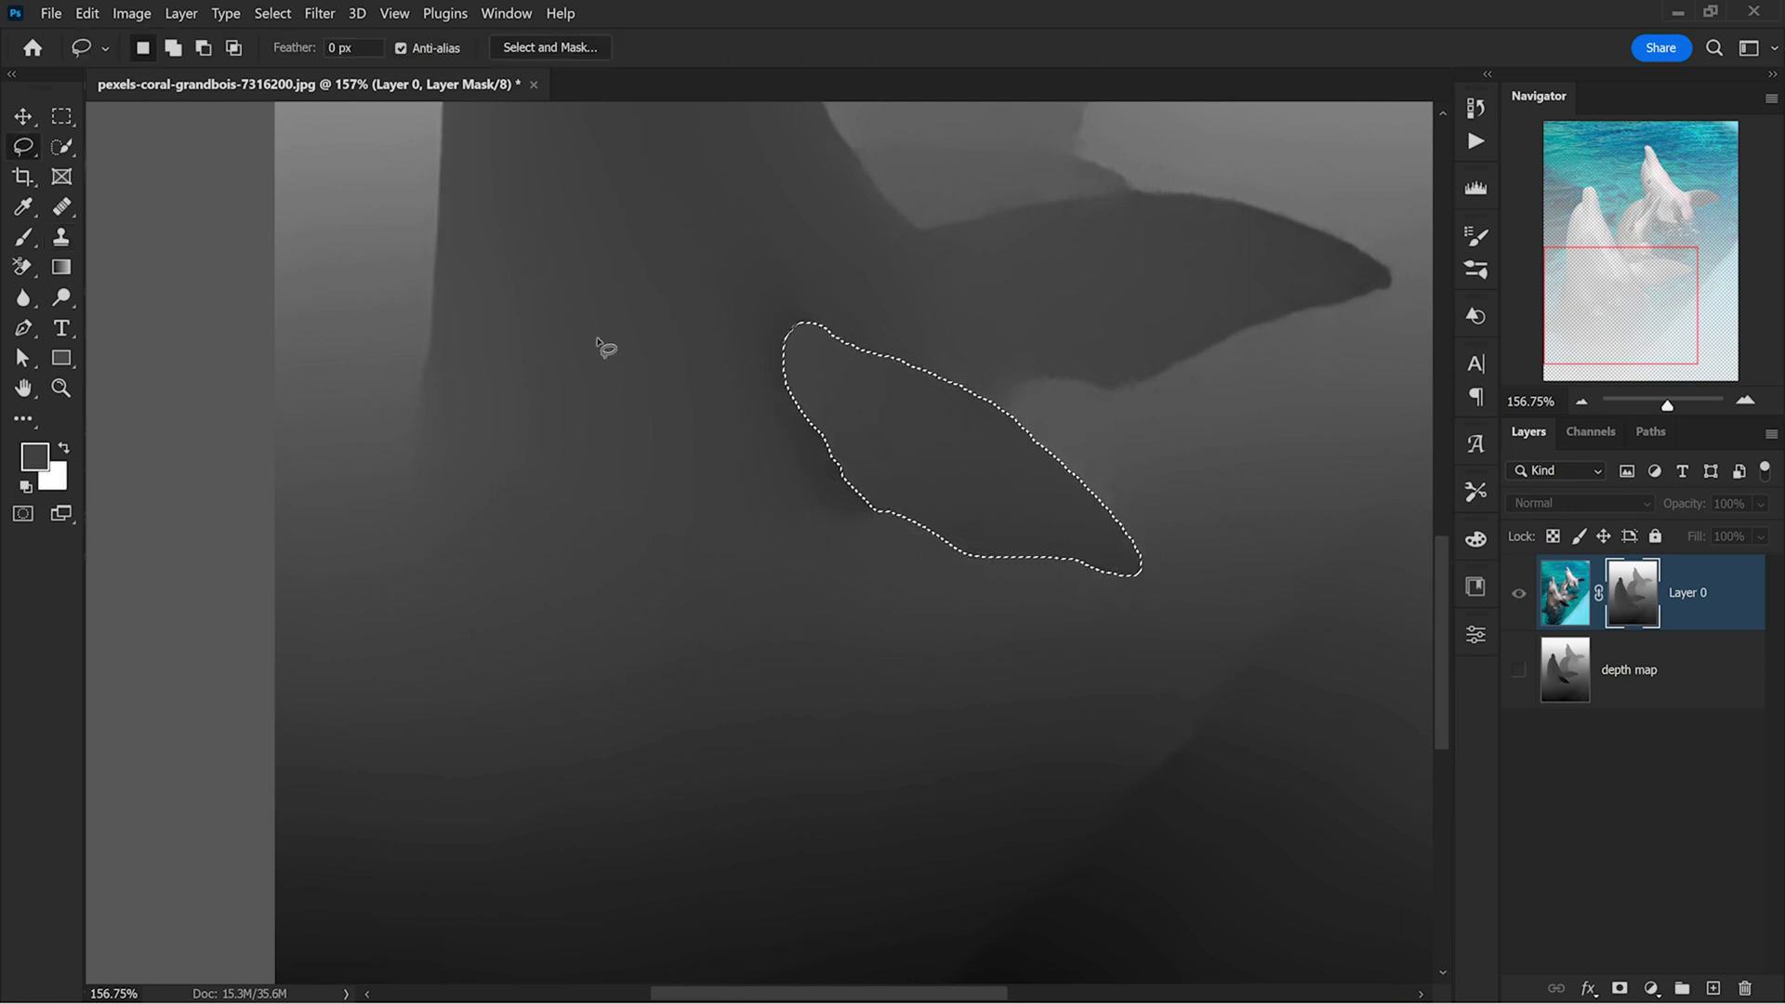
mouse_move(743, 329)
left_mouse_down()
mouse_move(795, 500)
mouse_move(867, 552)
mouse_move(1141, 616)
mouse_move(1179, 578)
mouse_move(1134, 485)
mouse_move(939, 323)
mouse_move(828, 296)
mouse_move(747, 318)
left_mouse_up()
Apply a 6-pixel Gaussian Blur to the fin area, deselect, and fit the image
left_click(320, 13)
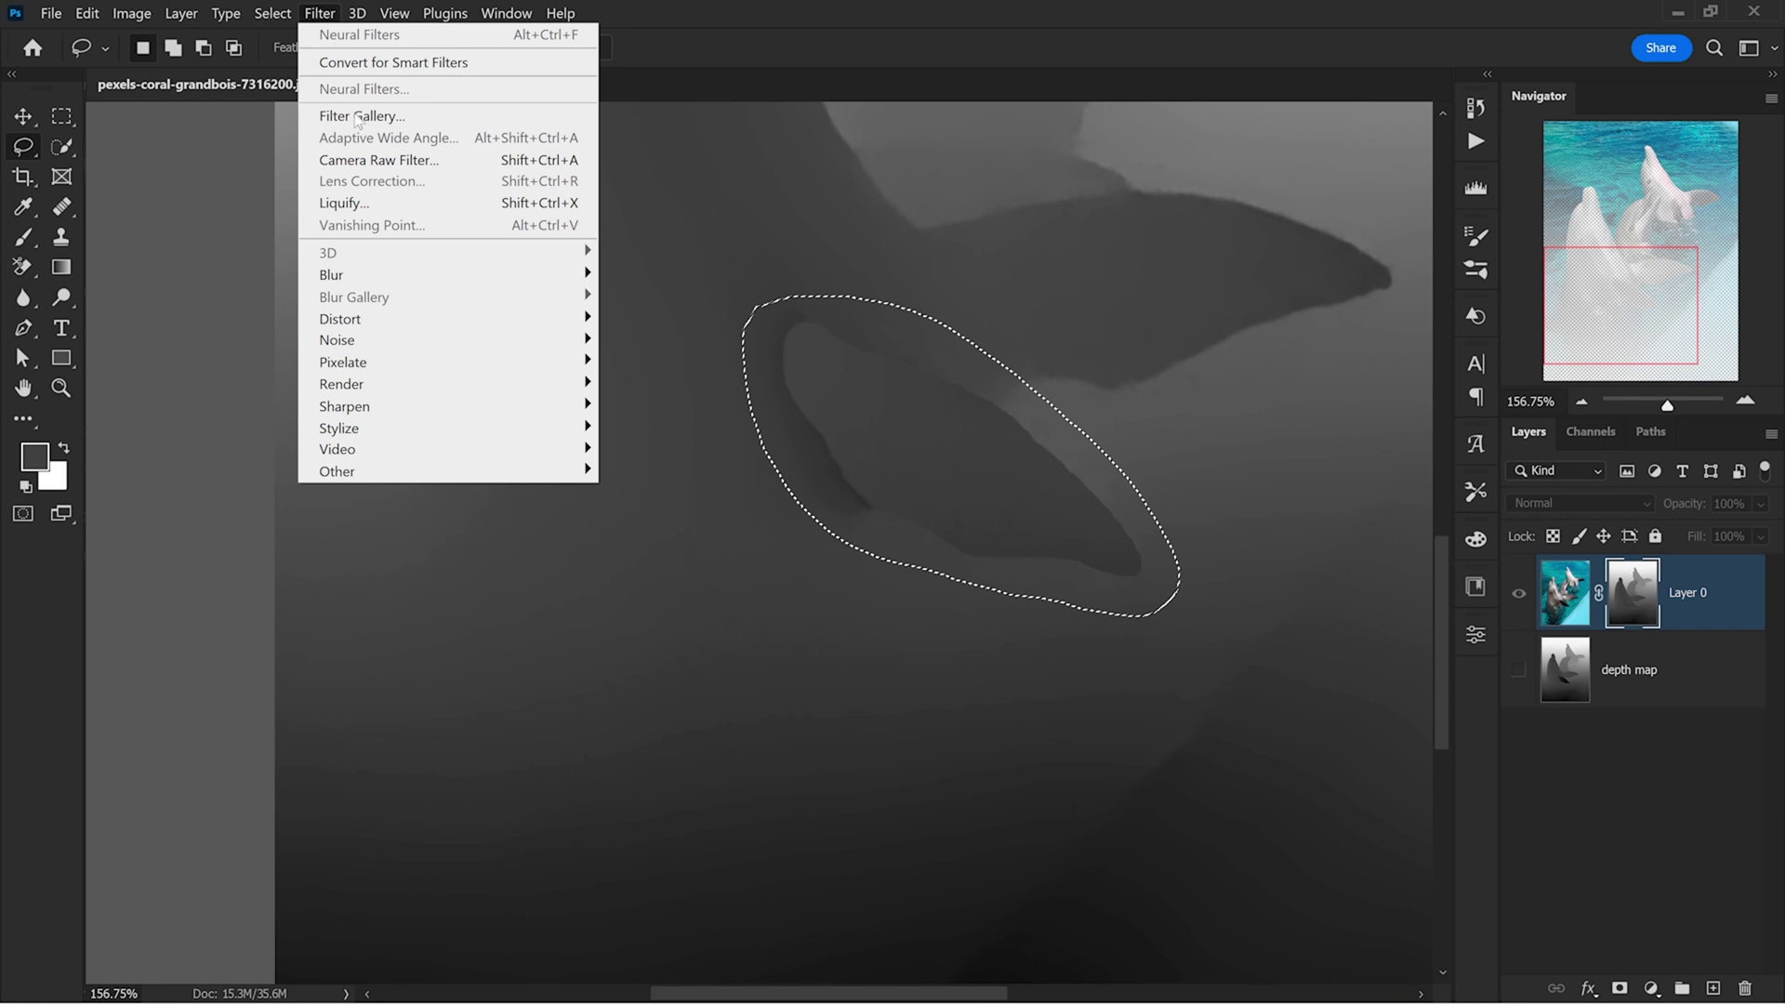
mouse_move(373, 272)
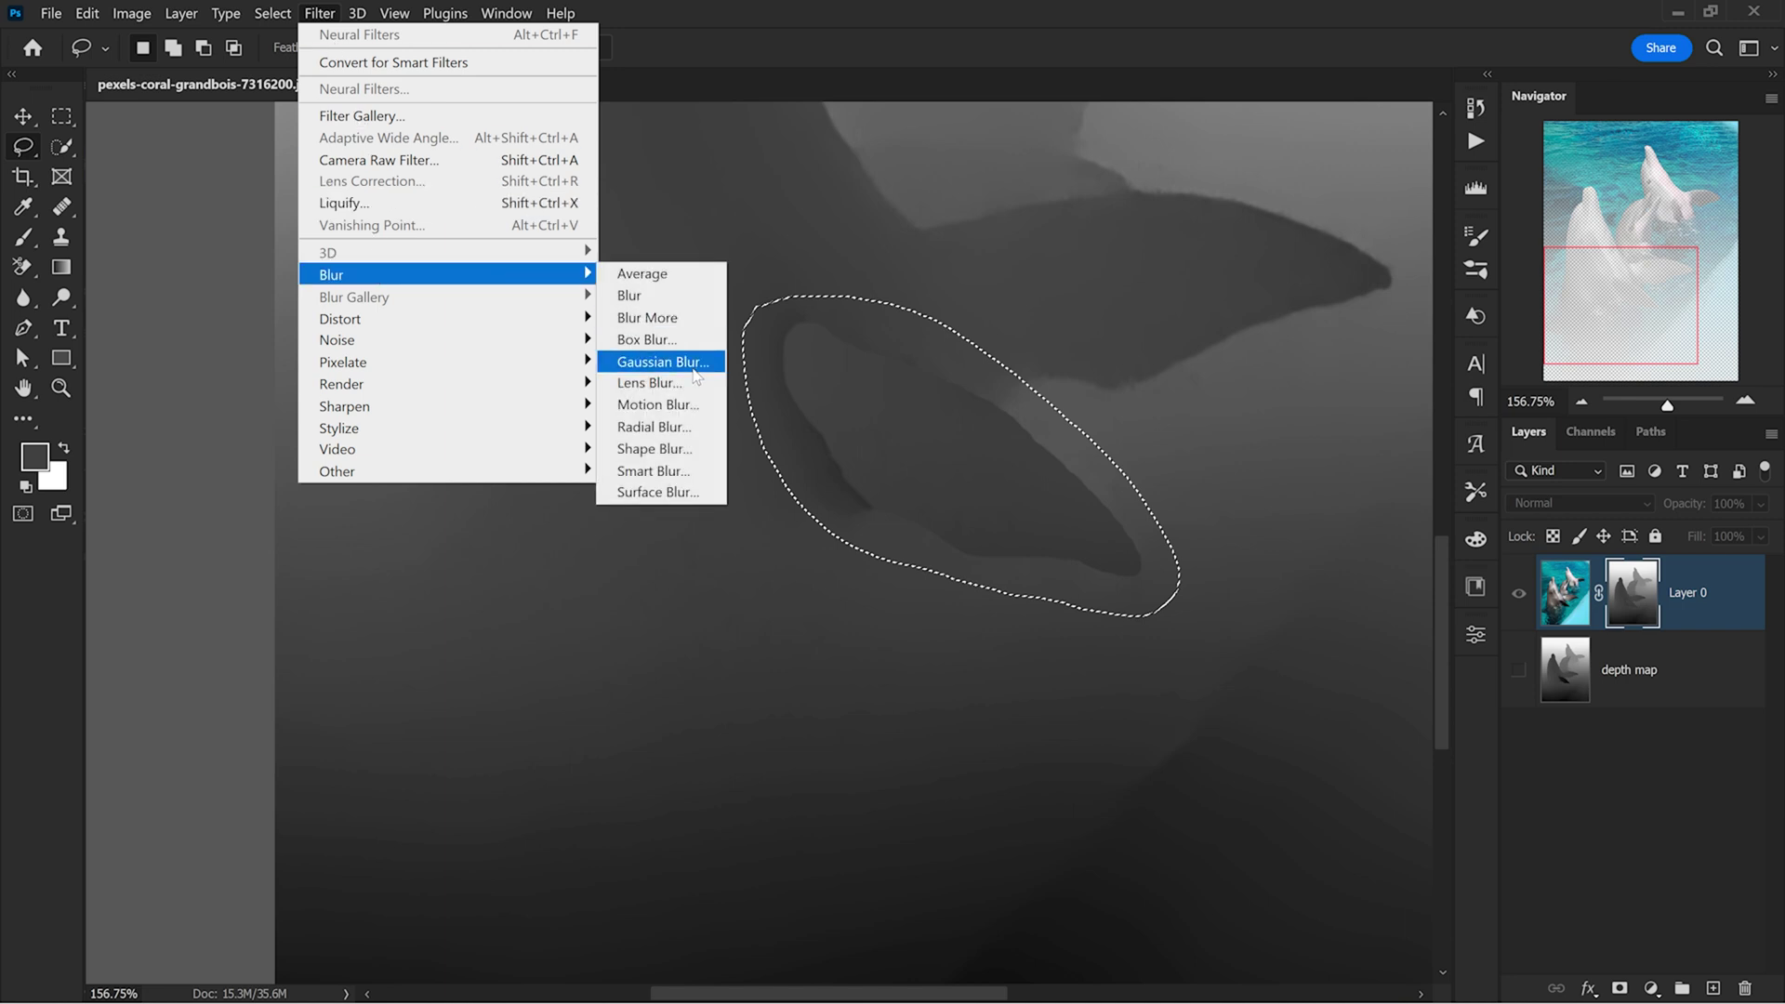
left_click(696, 376)
left_click_drag(1184, 542, 1212, 542)
left_click_drag(1243, 191, 394, 381)
type("6")
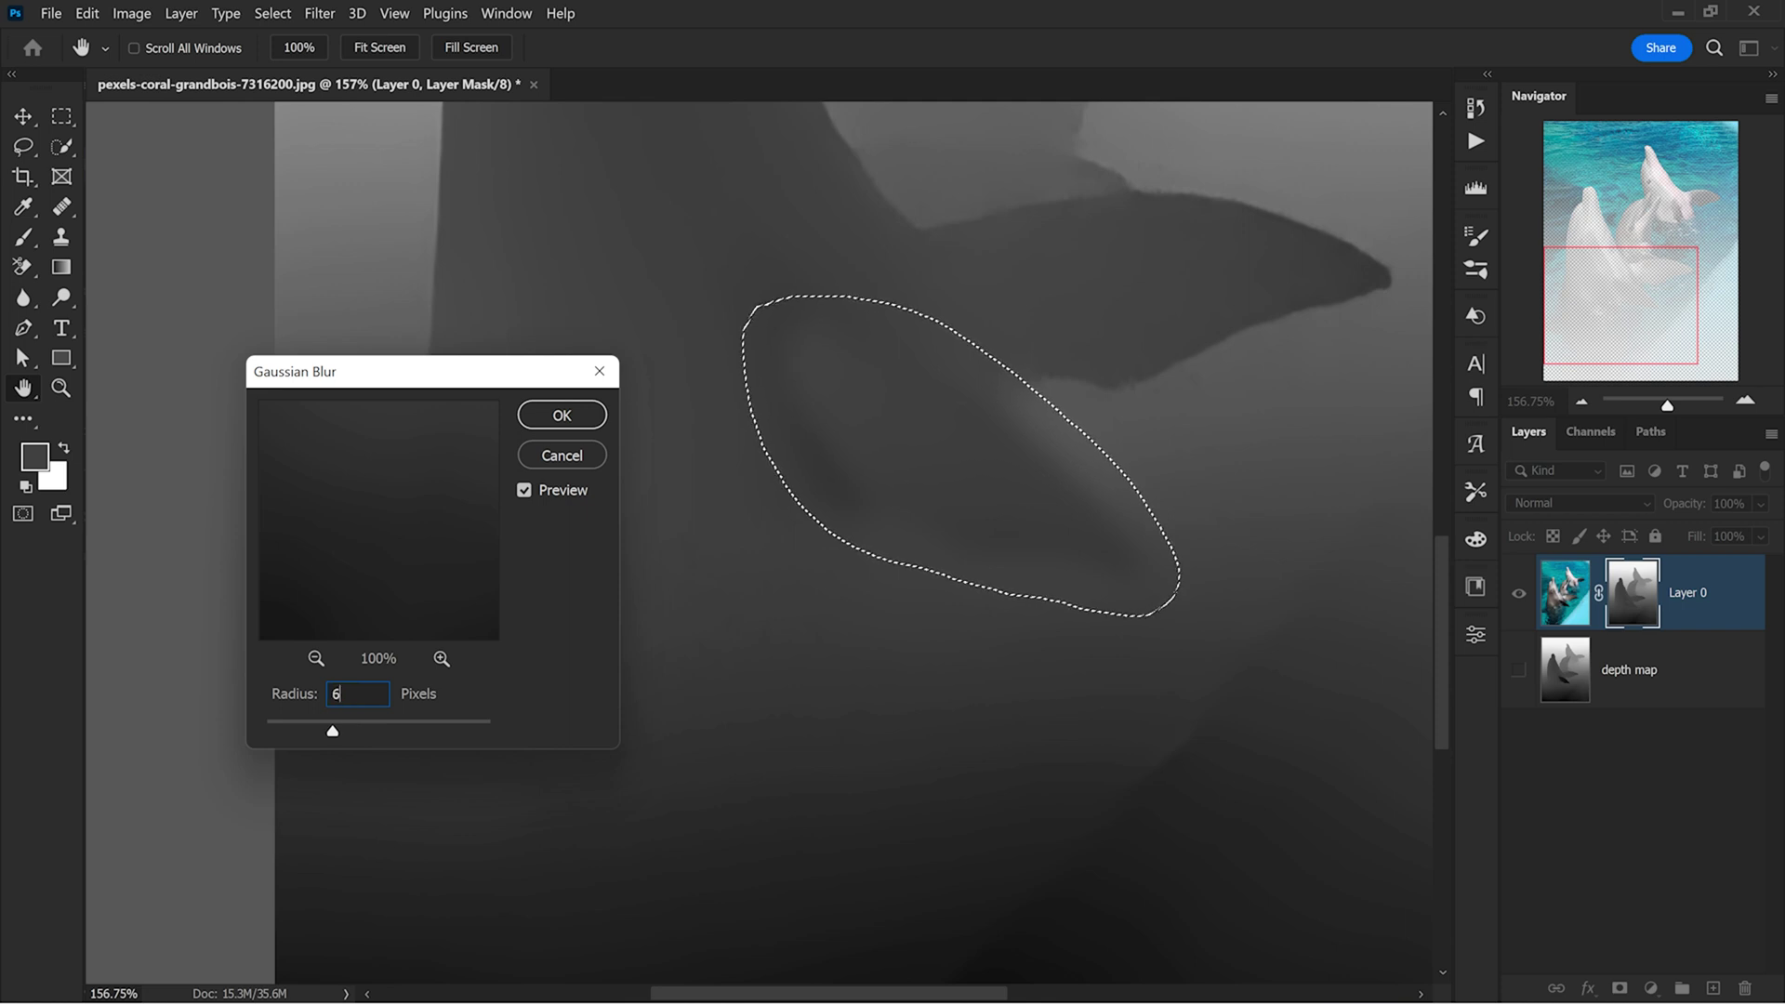
left_click(561, 414)
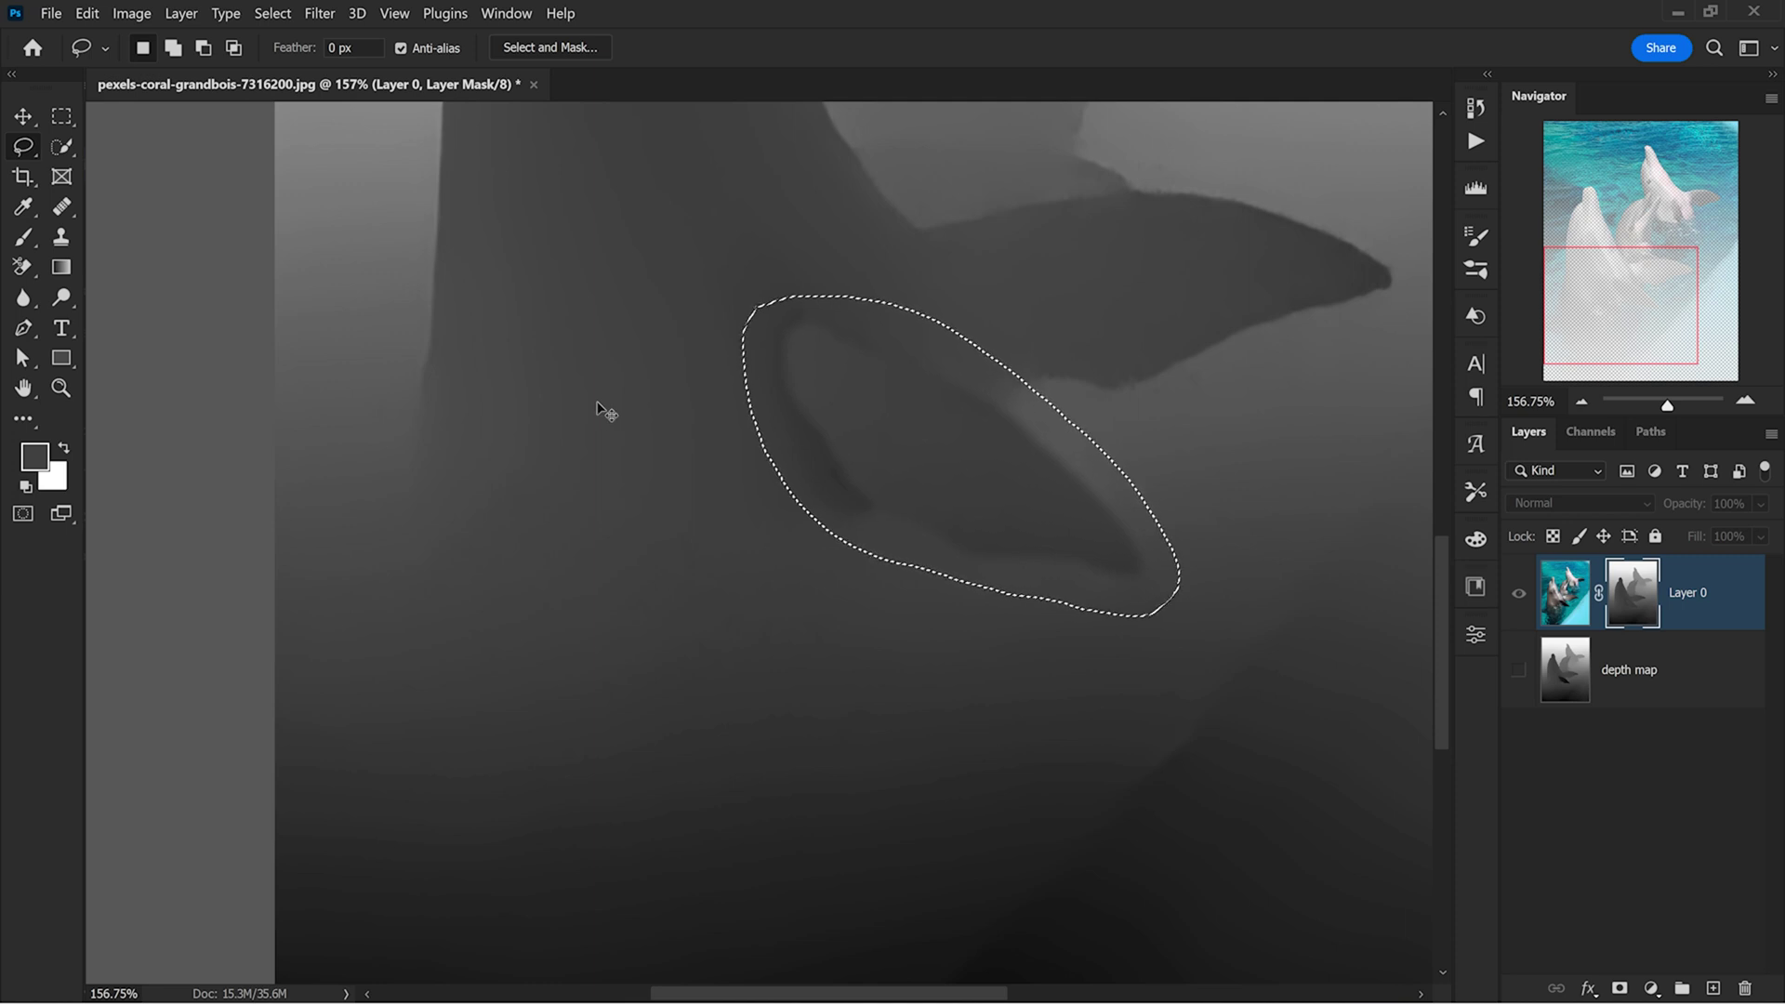
key("ctrl+d")
key("ctrl+0")
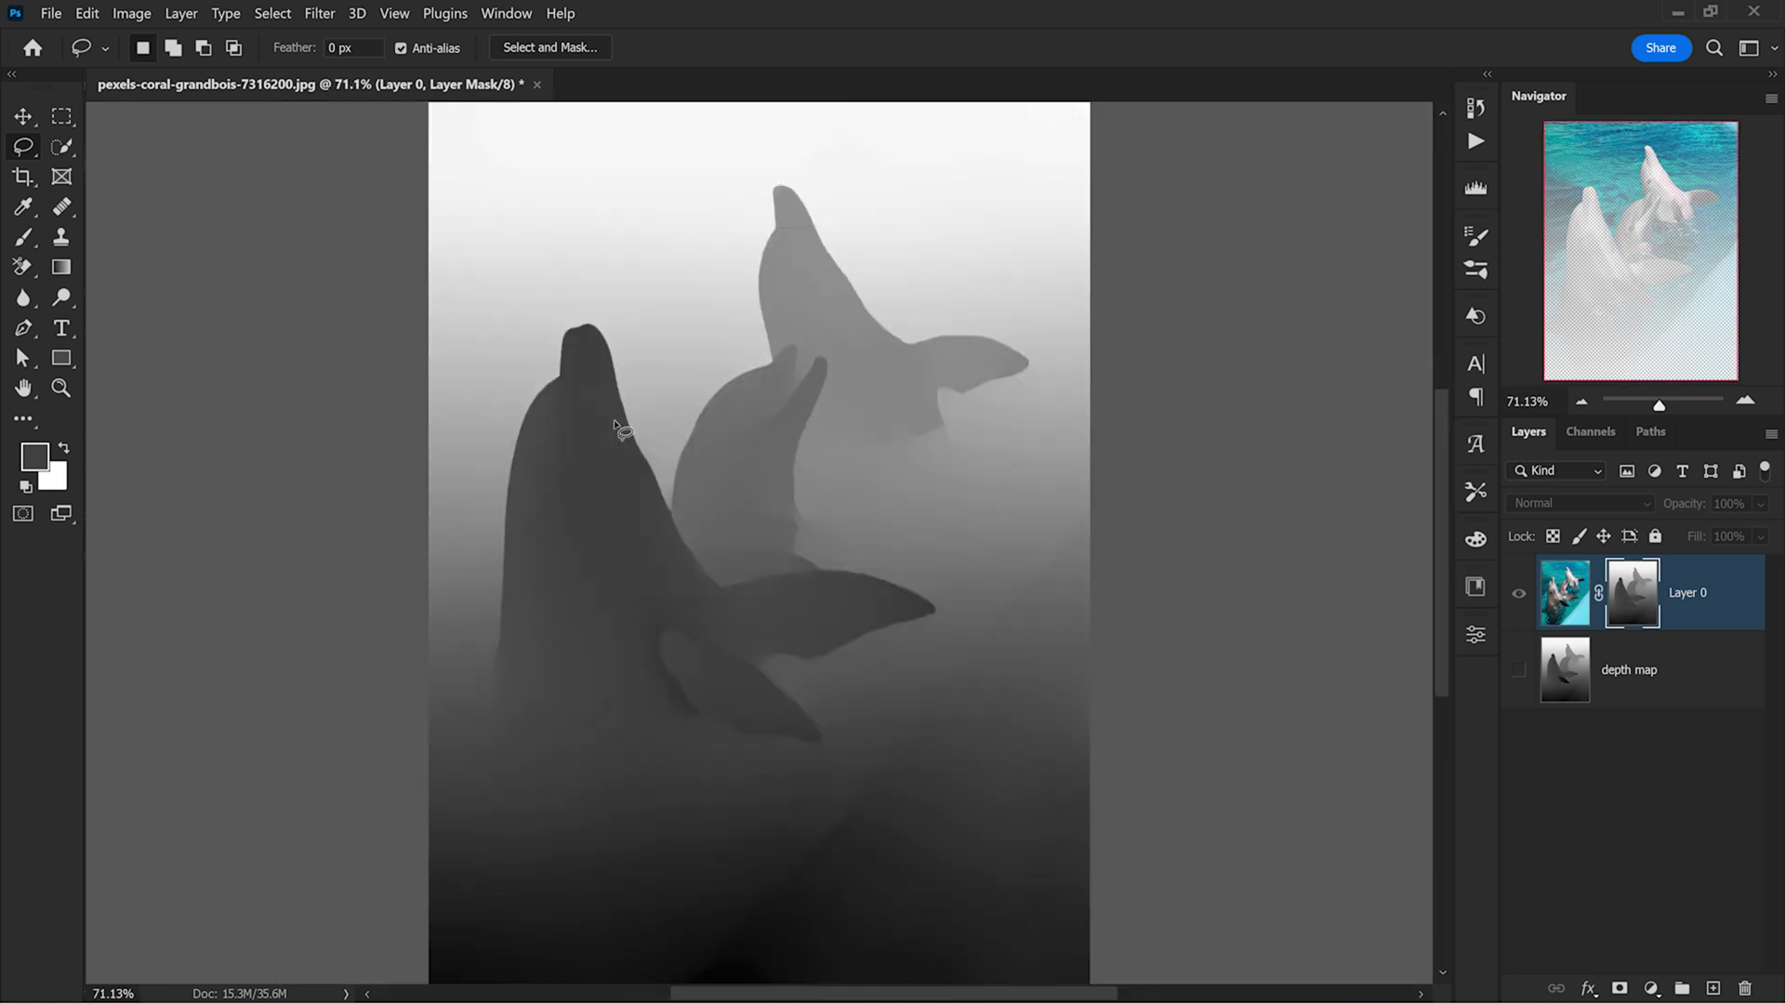
left_click(1571, 609)
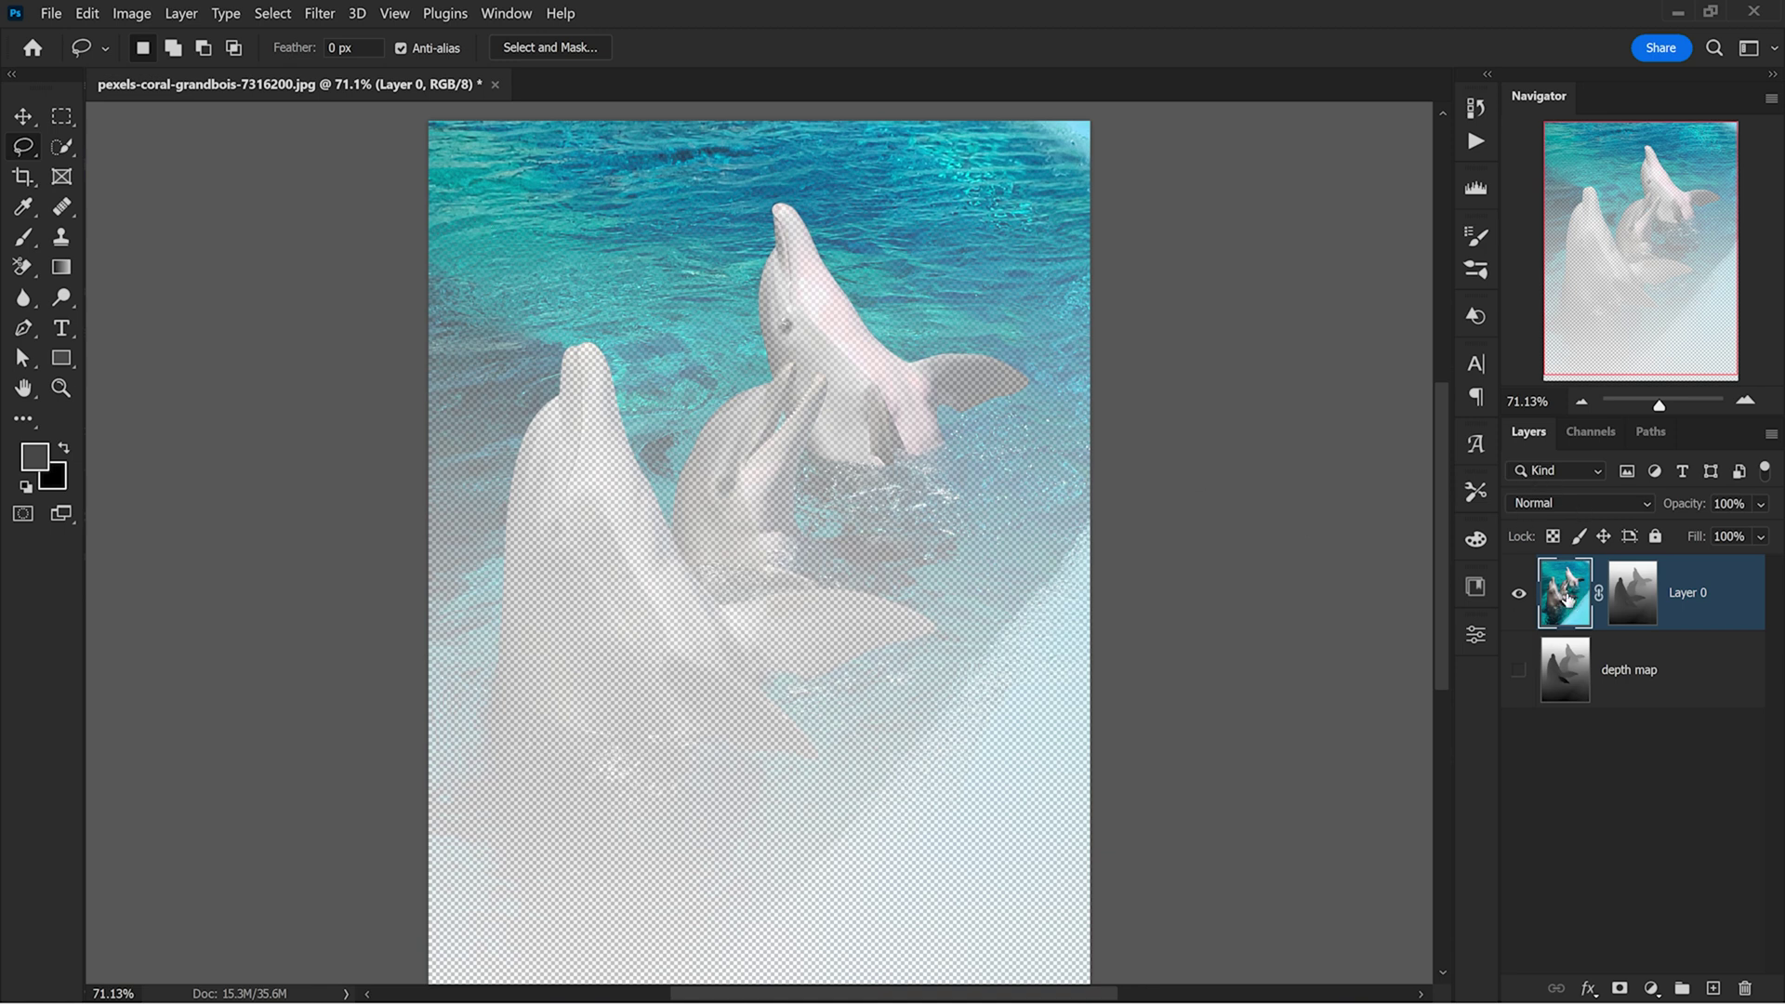
Open Lens Blur with the layer mask chosen as the depth map source
left_click(317, 14)
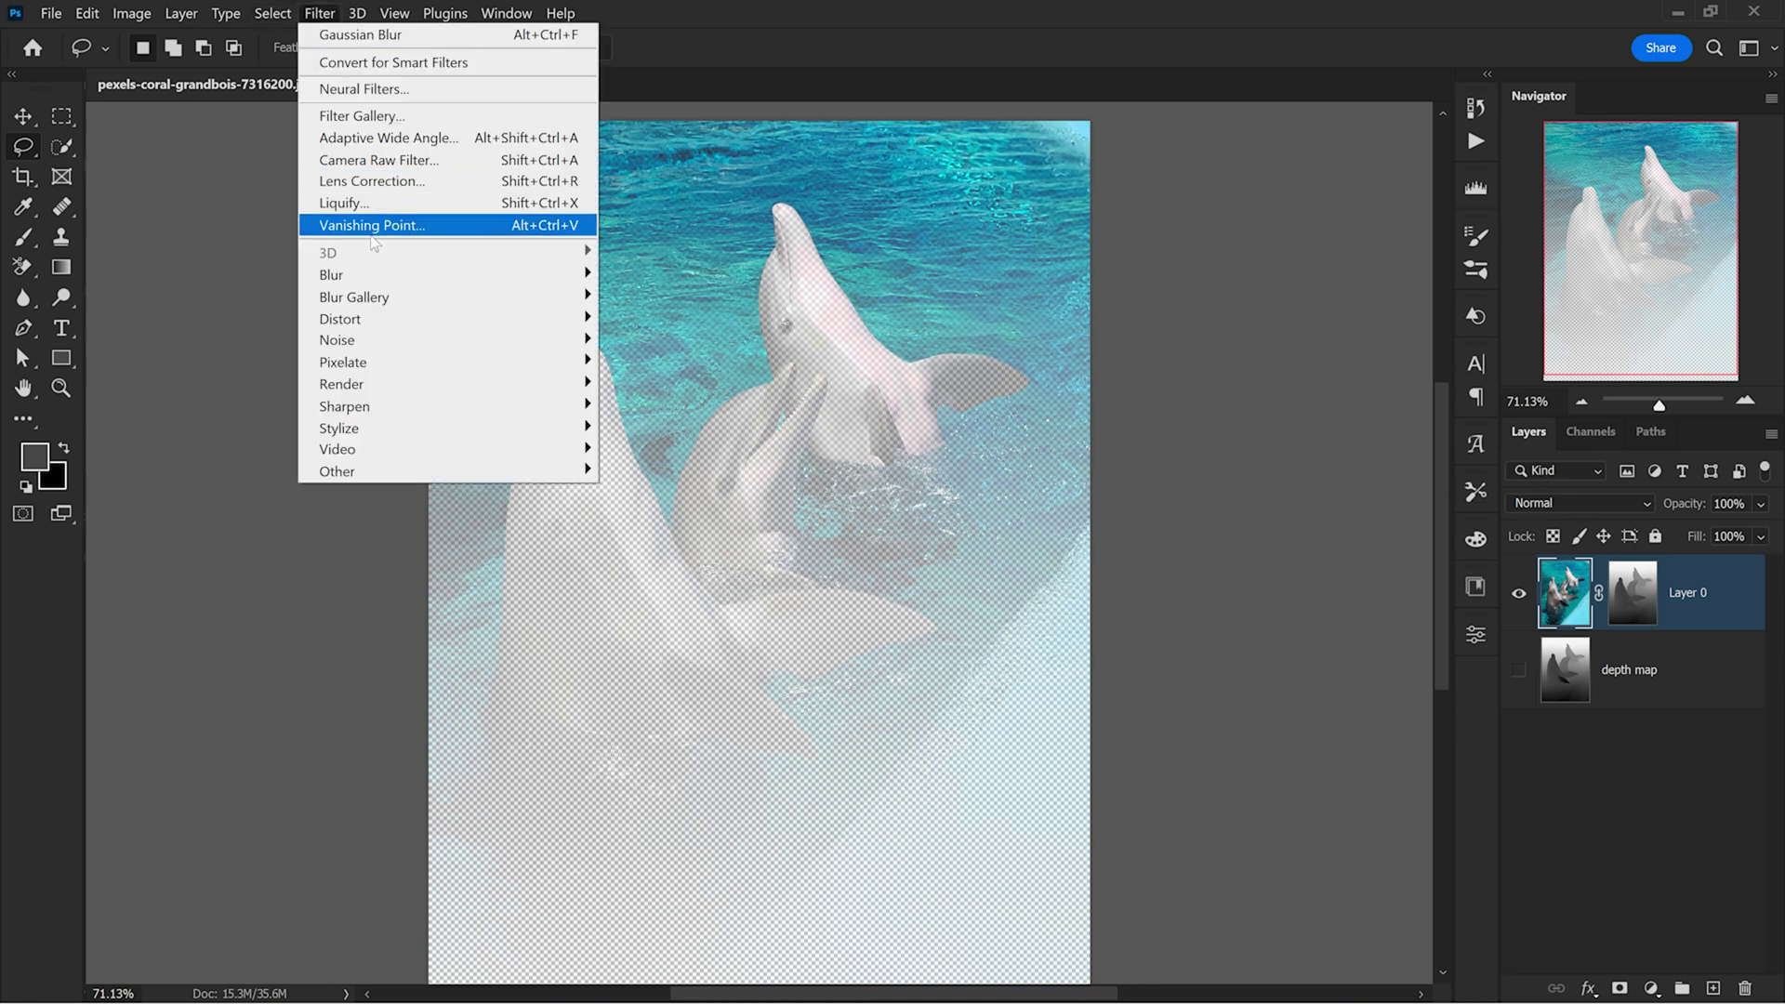
mouse_move(374, 279)
left_click(641, 383)
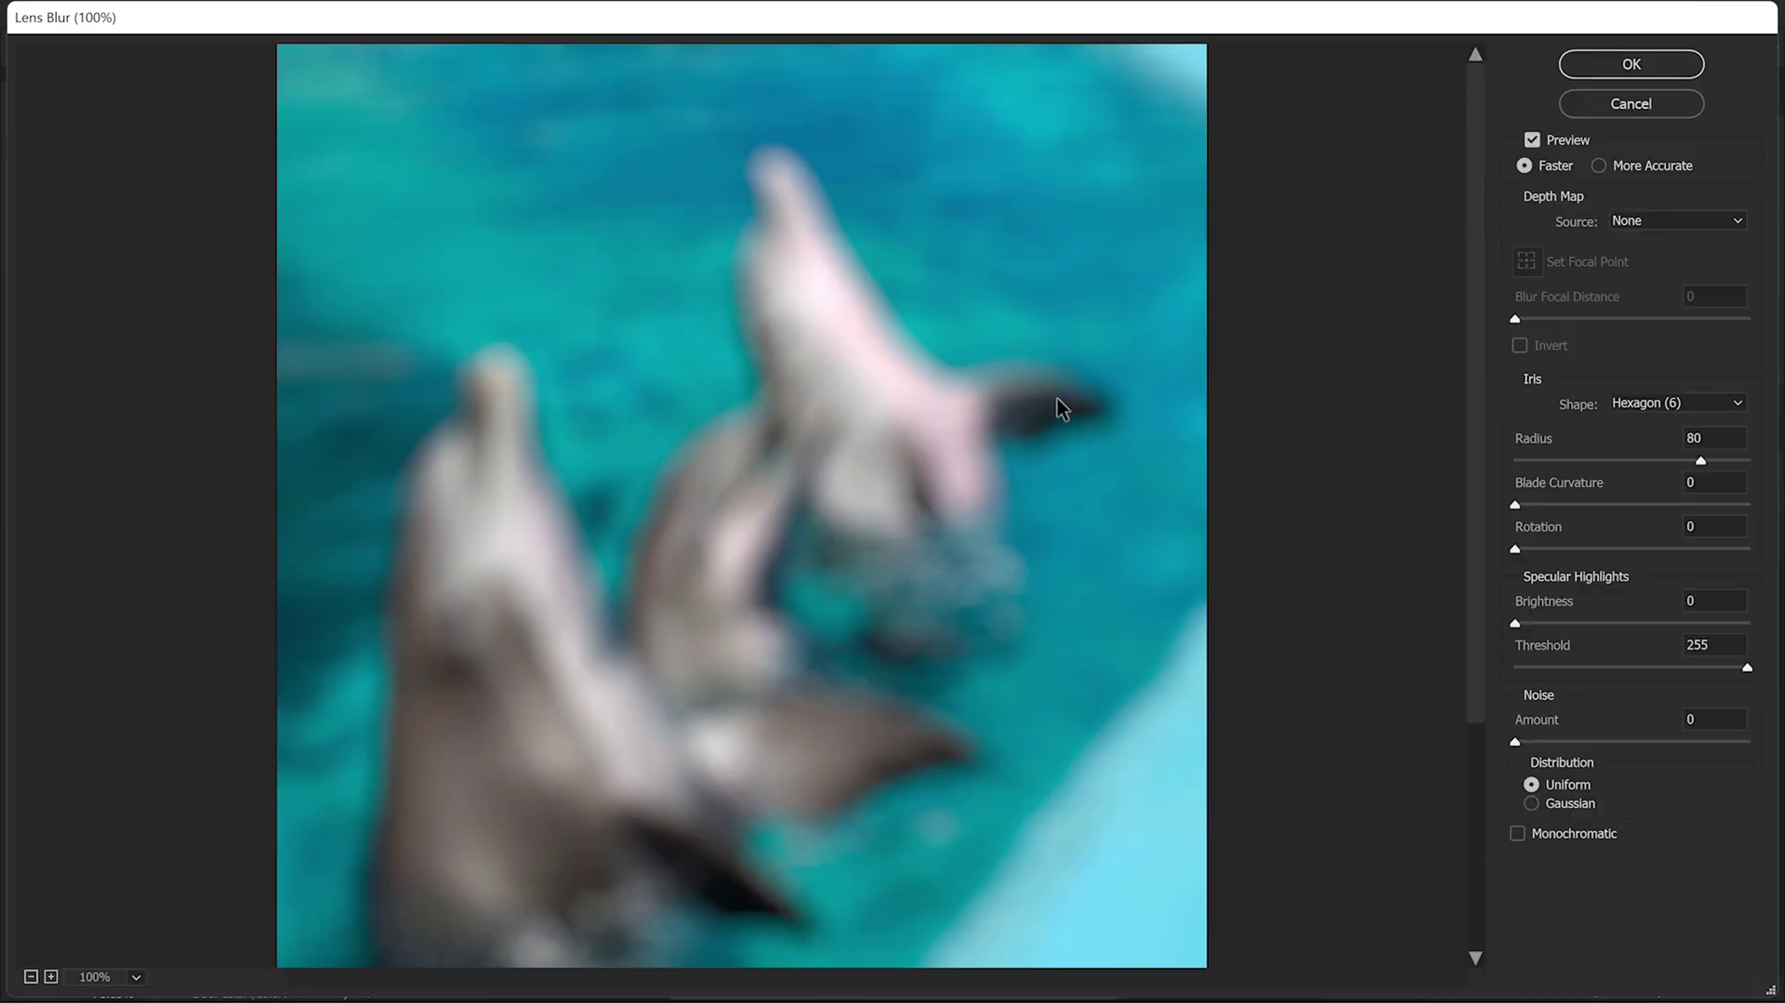
left_click(1627, 221)
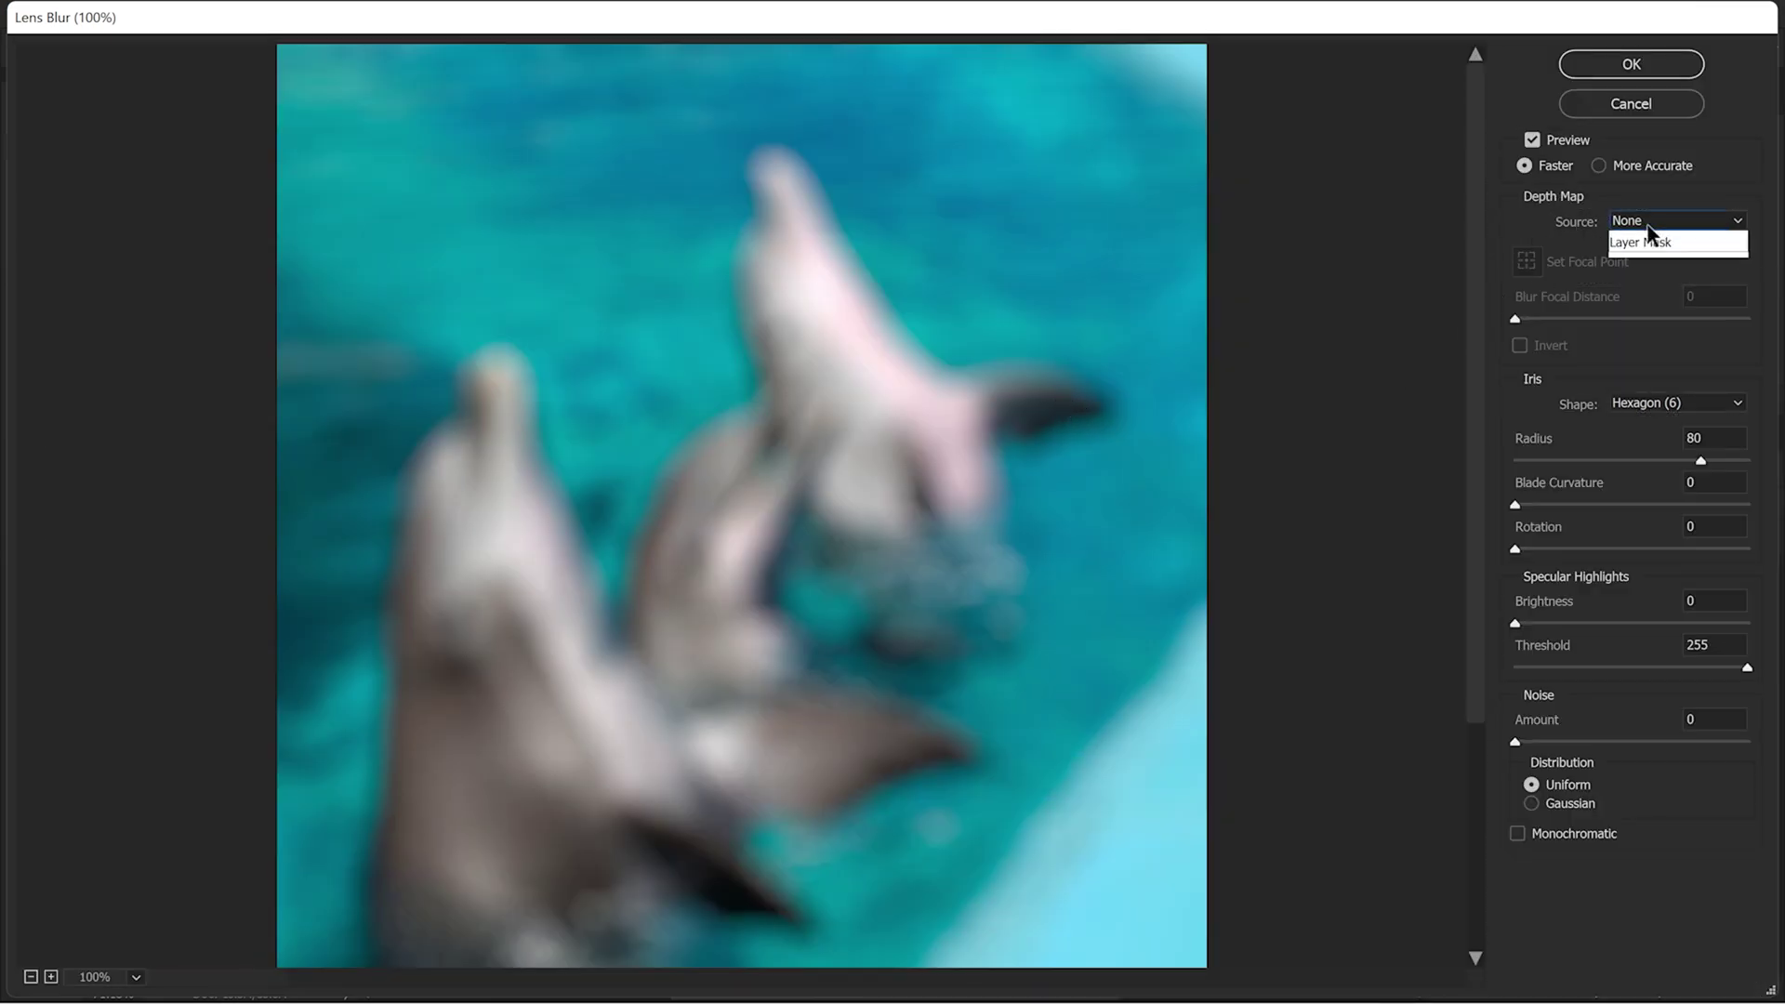
left_click(1660, 277)
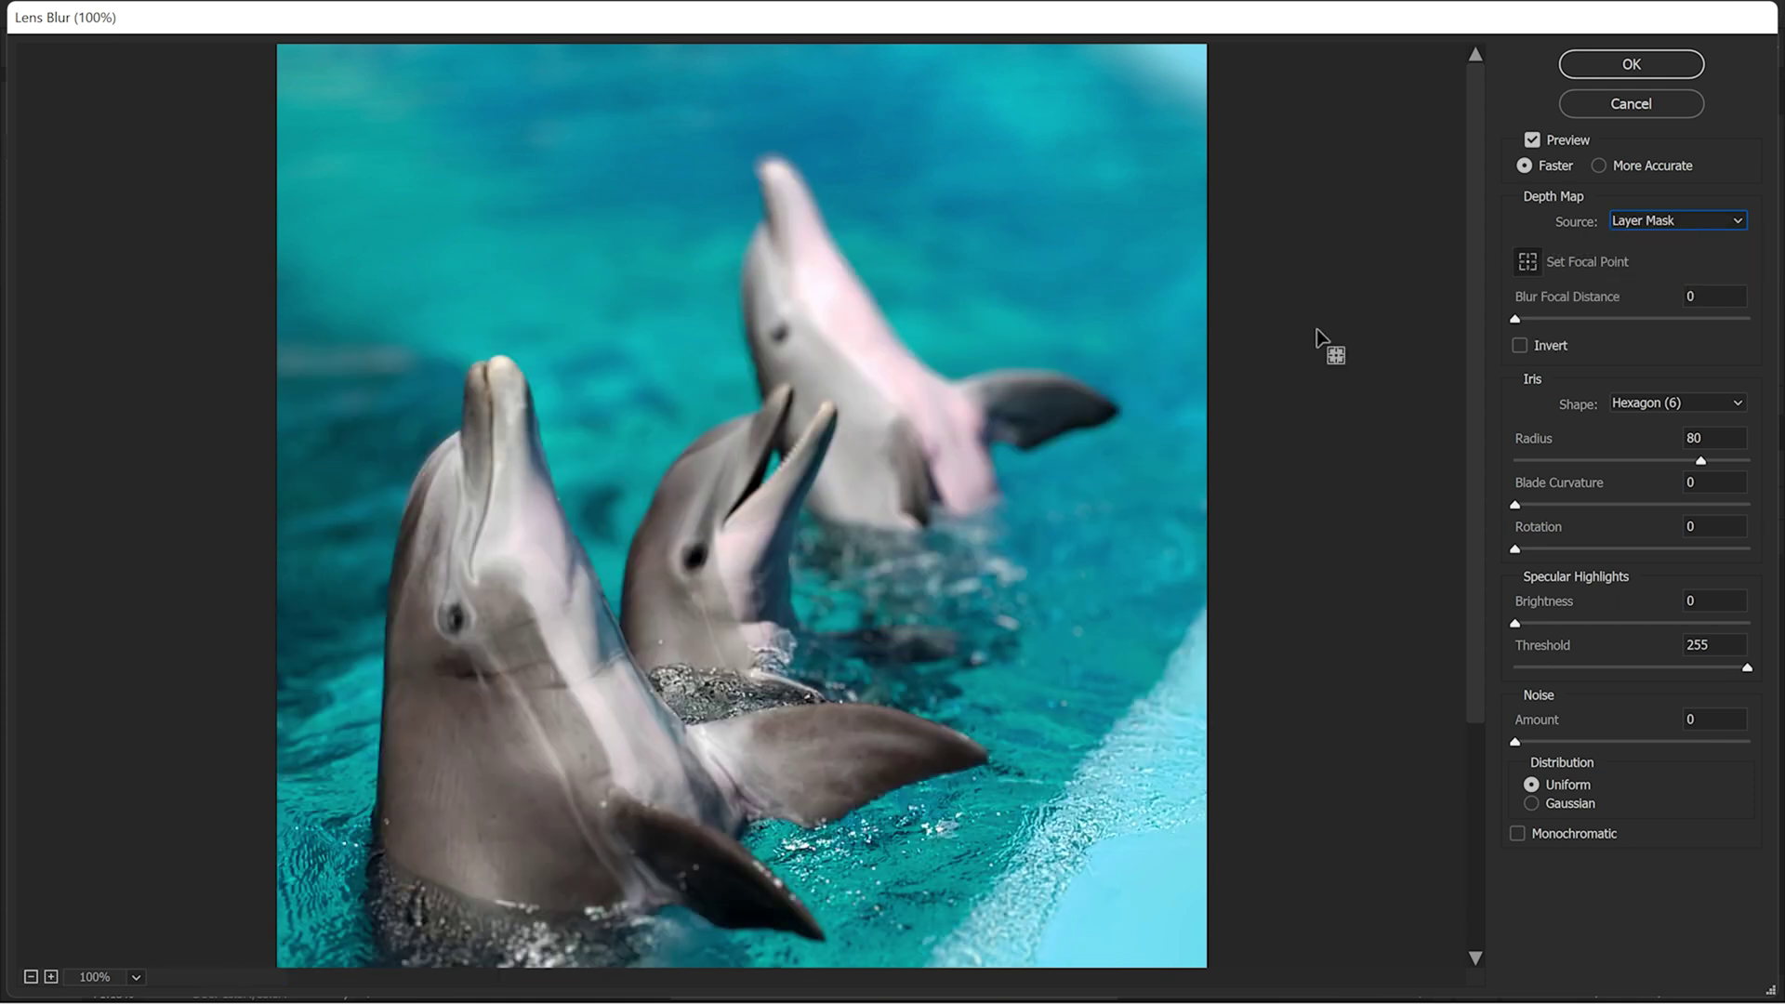
Compare focal points on the front, middle and rear dolphins and lower the radius
left_click(457, 625)
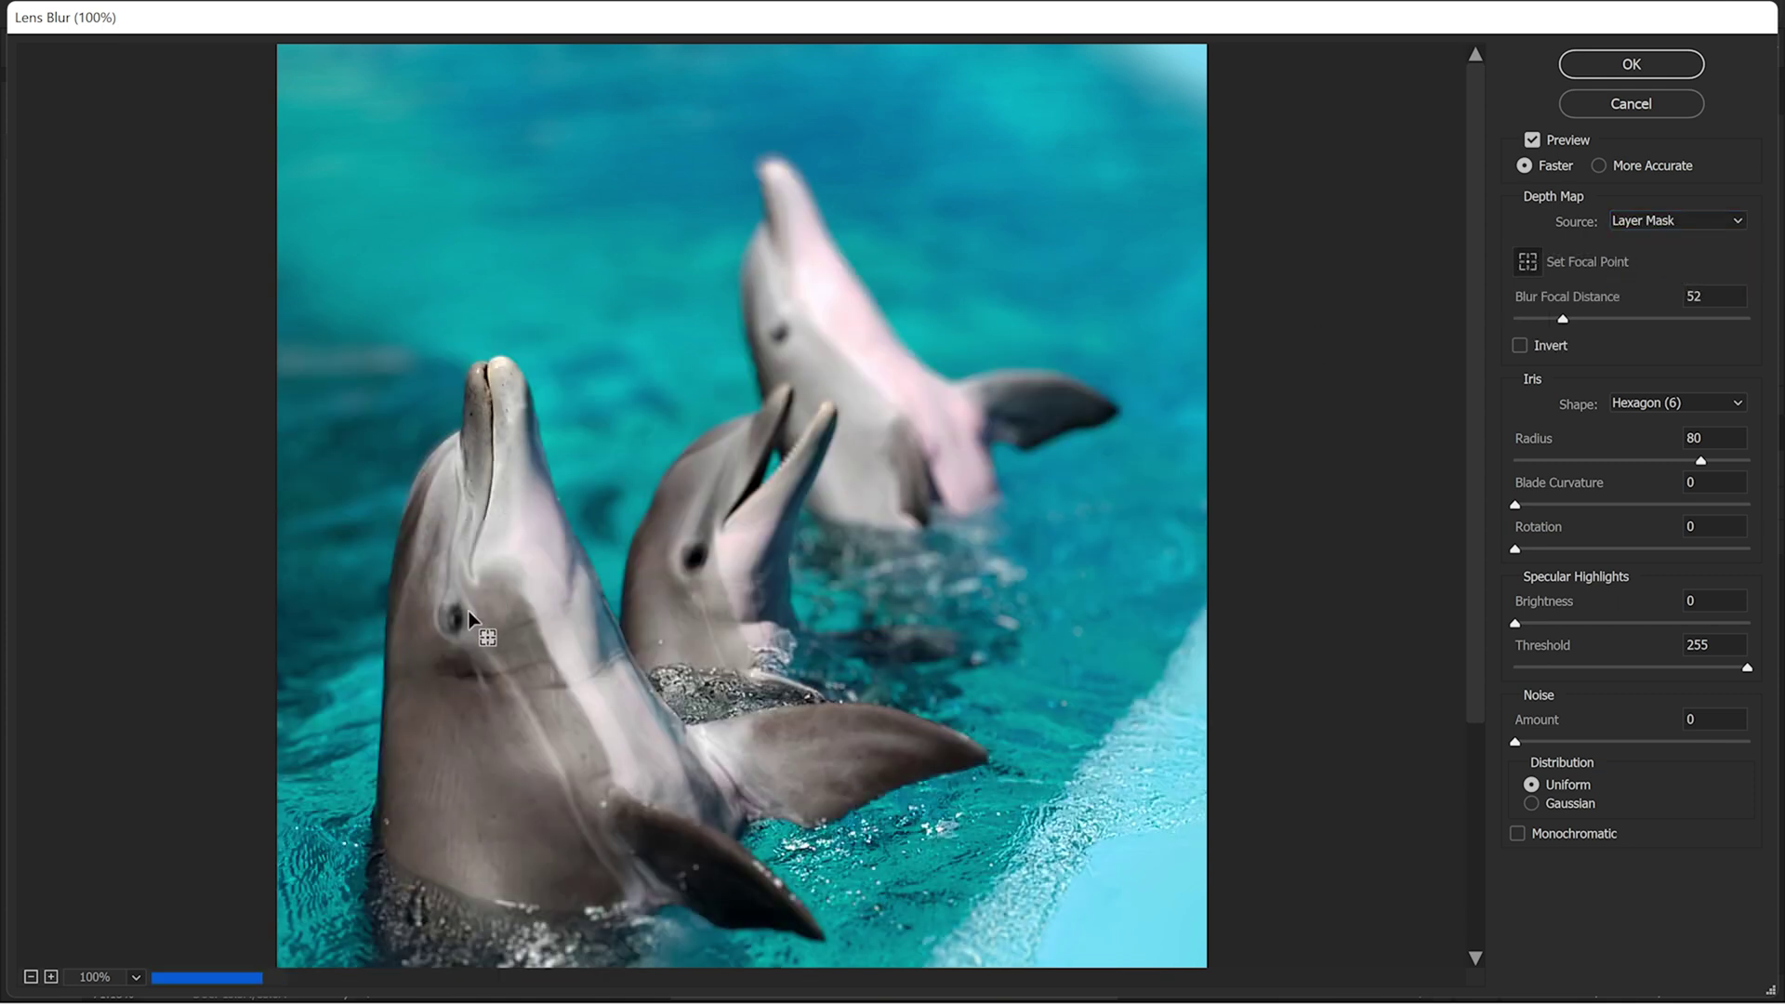
left_click(688, 561)
left_click(785, 329)
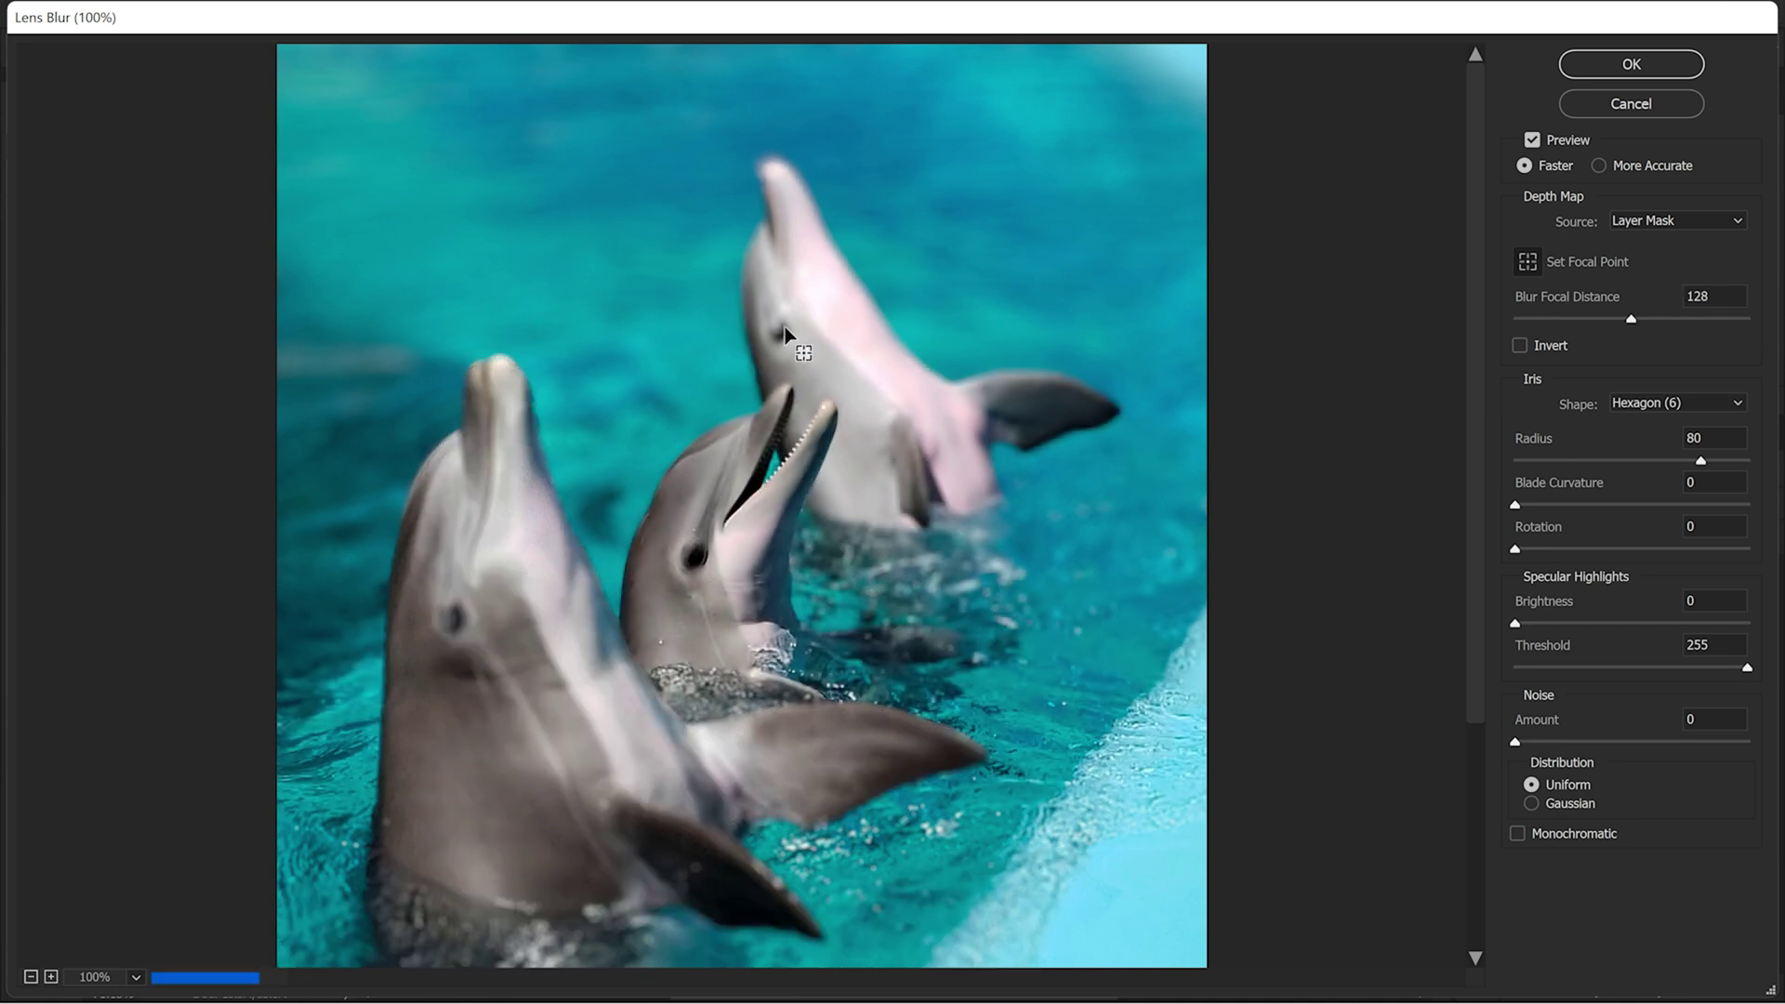
left_click(455, 616)
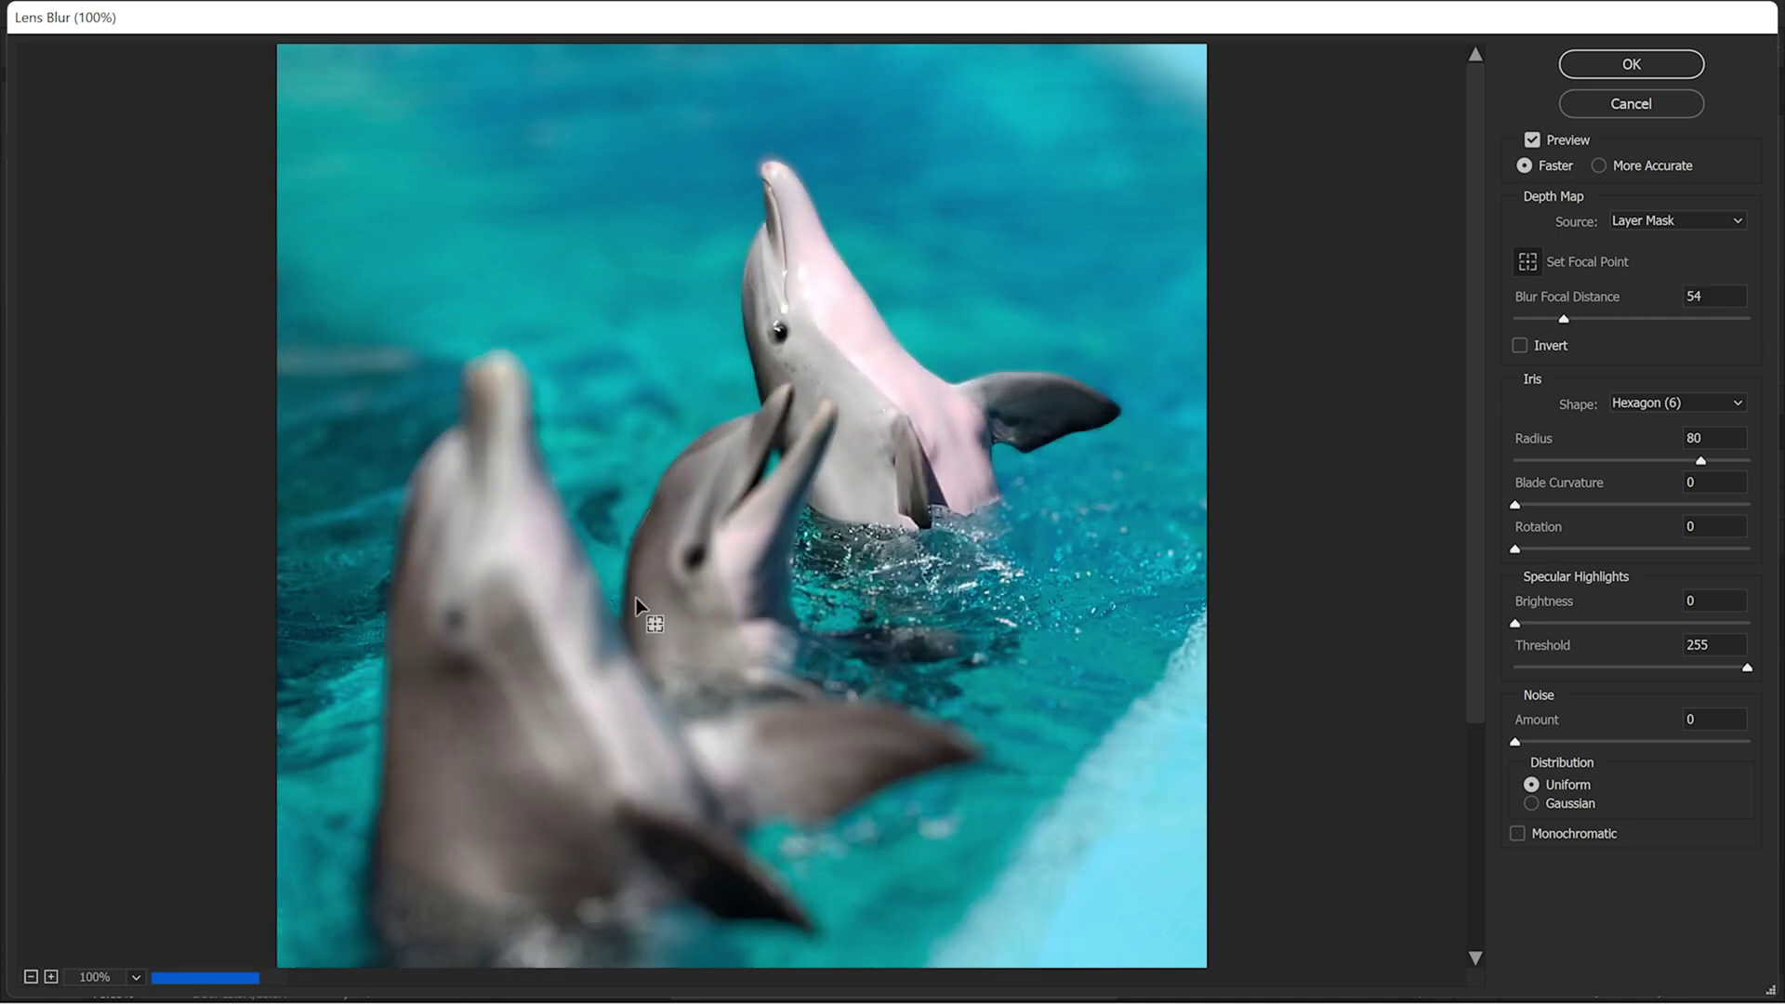
left_click_drag(1471, 494, 1473, 559)
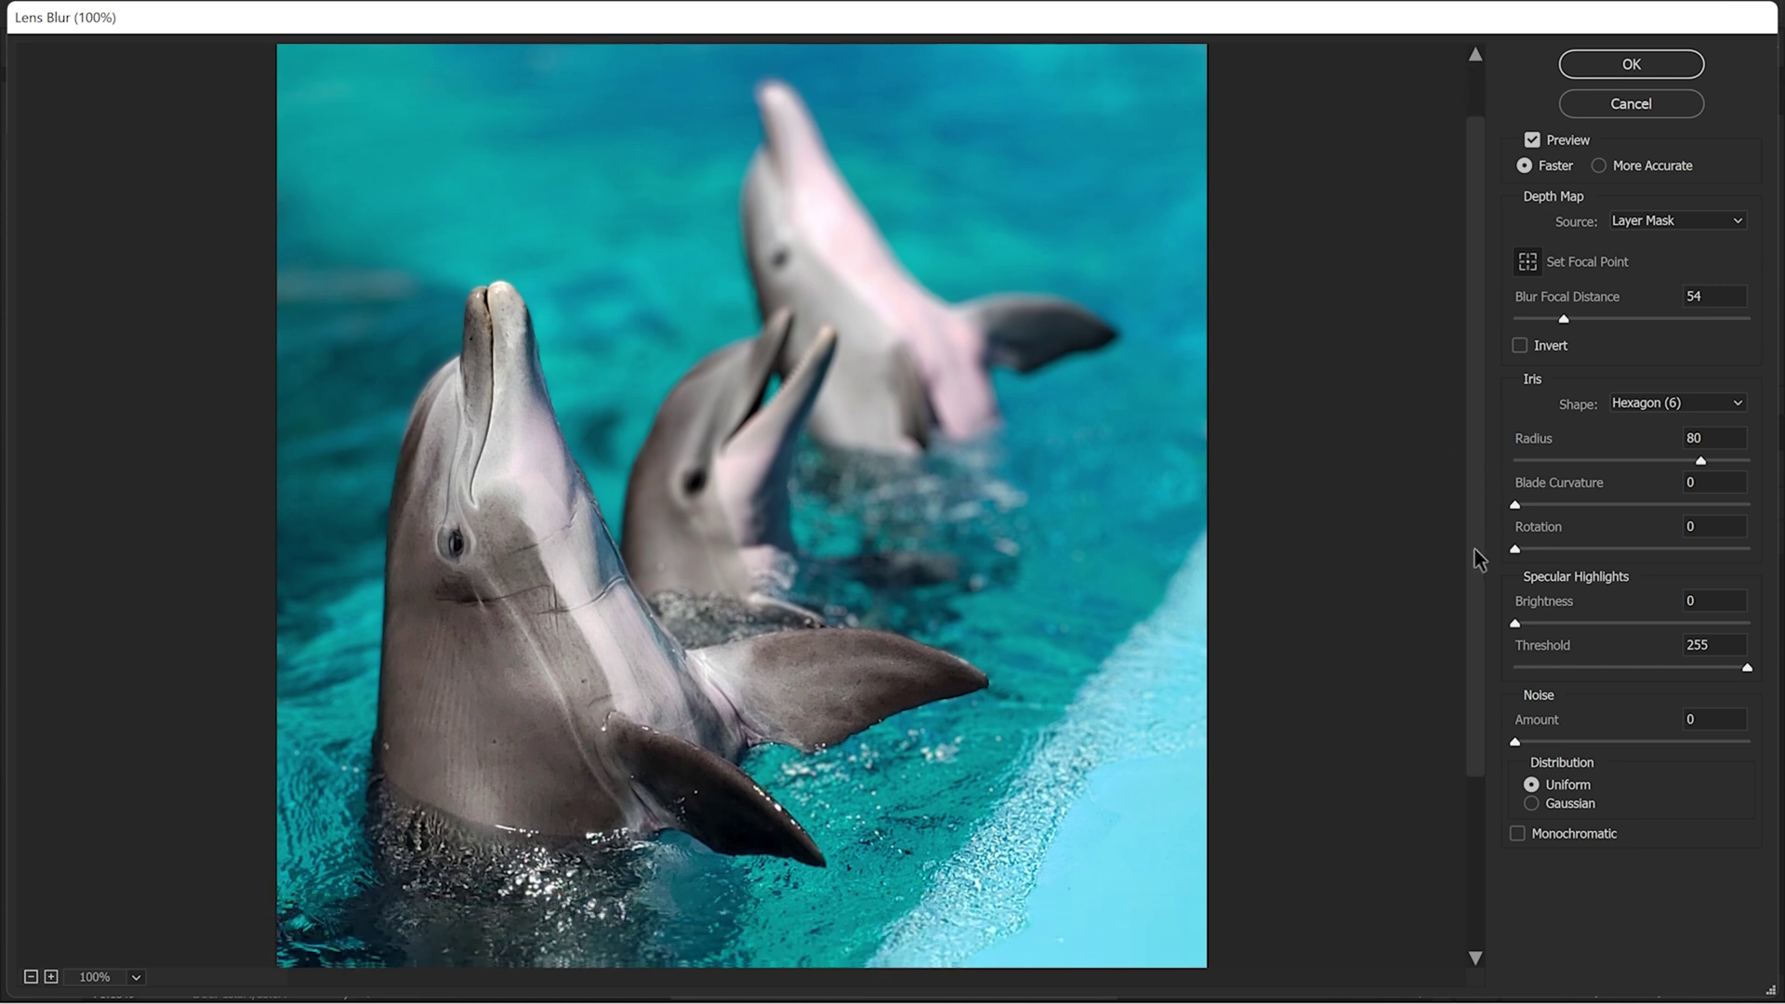
left_click_drag(1700, 460, 1645, 462)
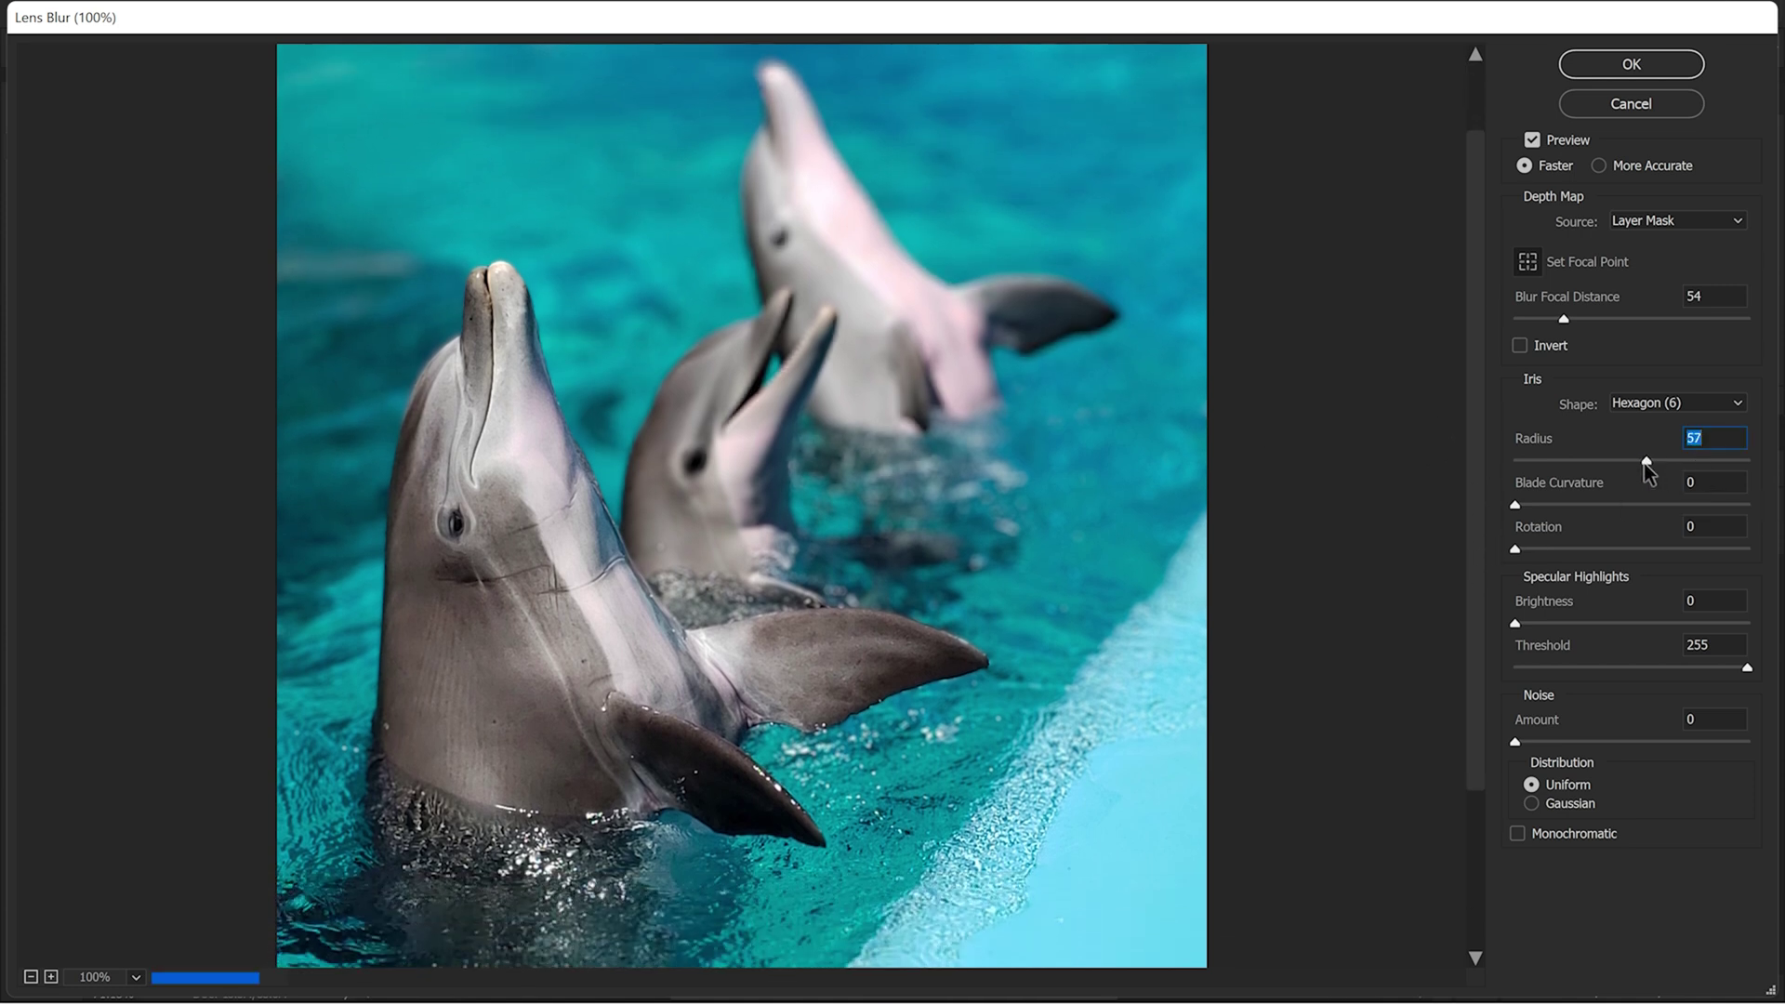
left_click(459, 522)
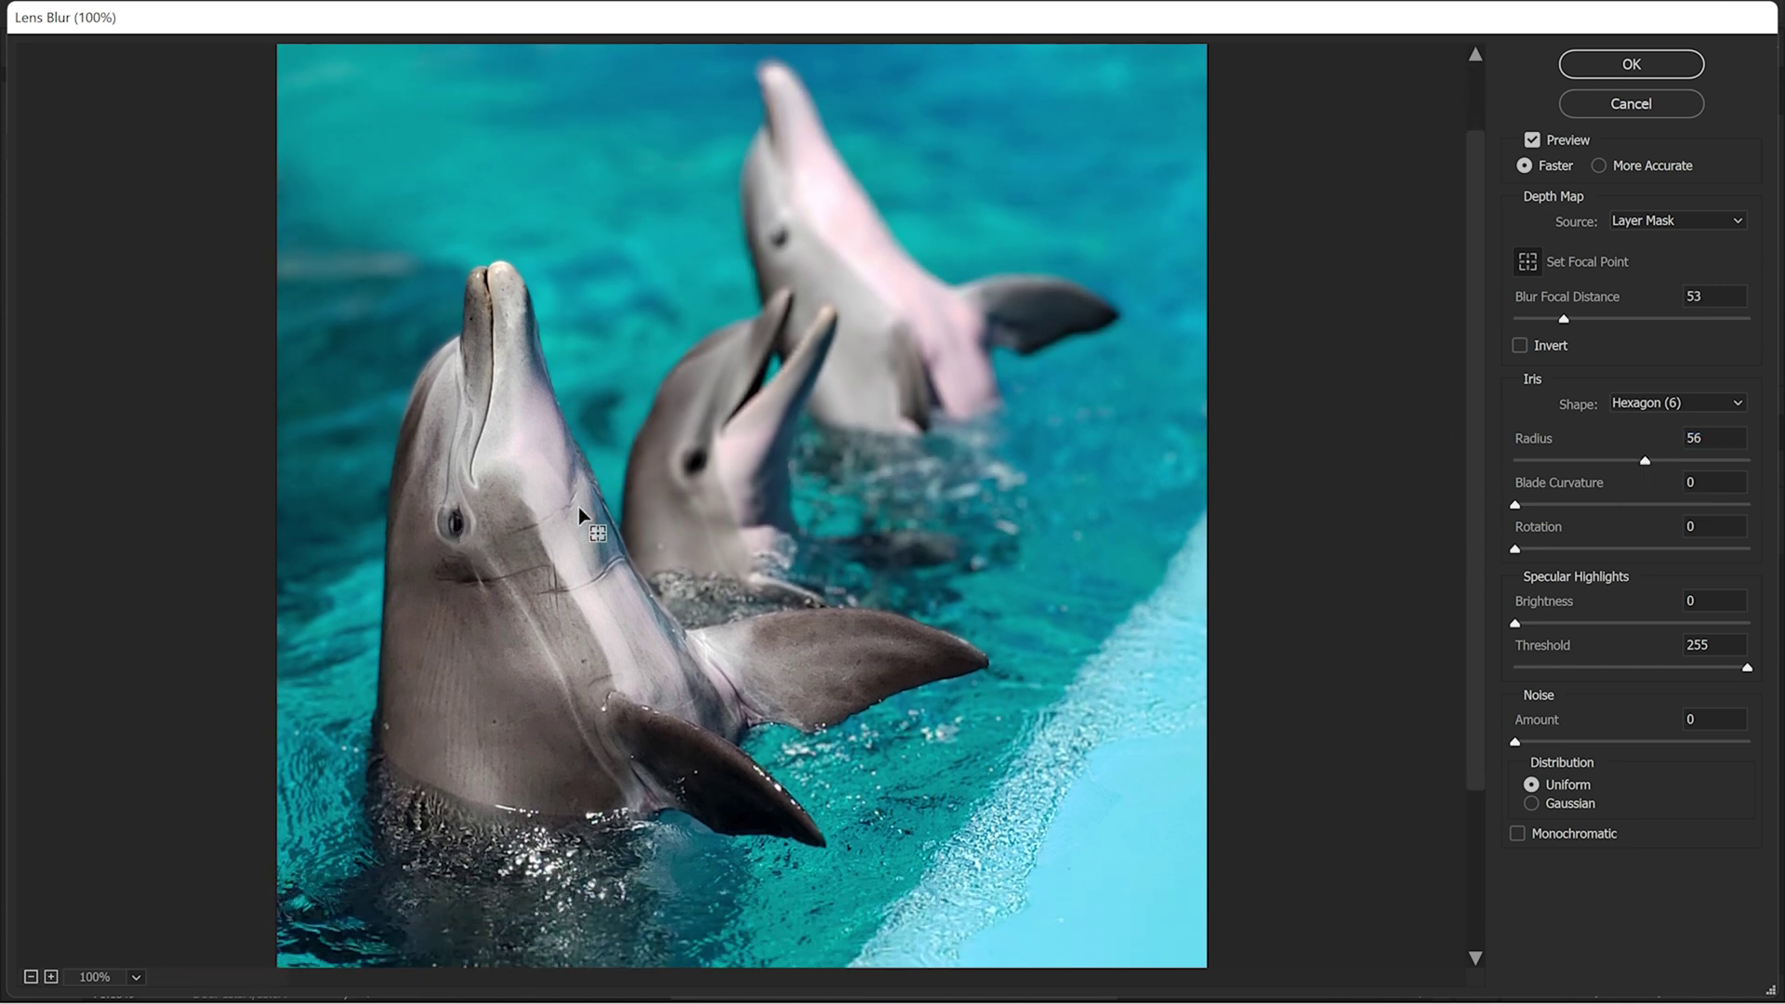
Refocus on the front dolphin's eye, raise Radius to 61, and apply the Lens Blur
left_click(697, 466)
left_click(781, 237)
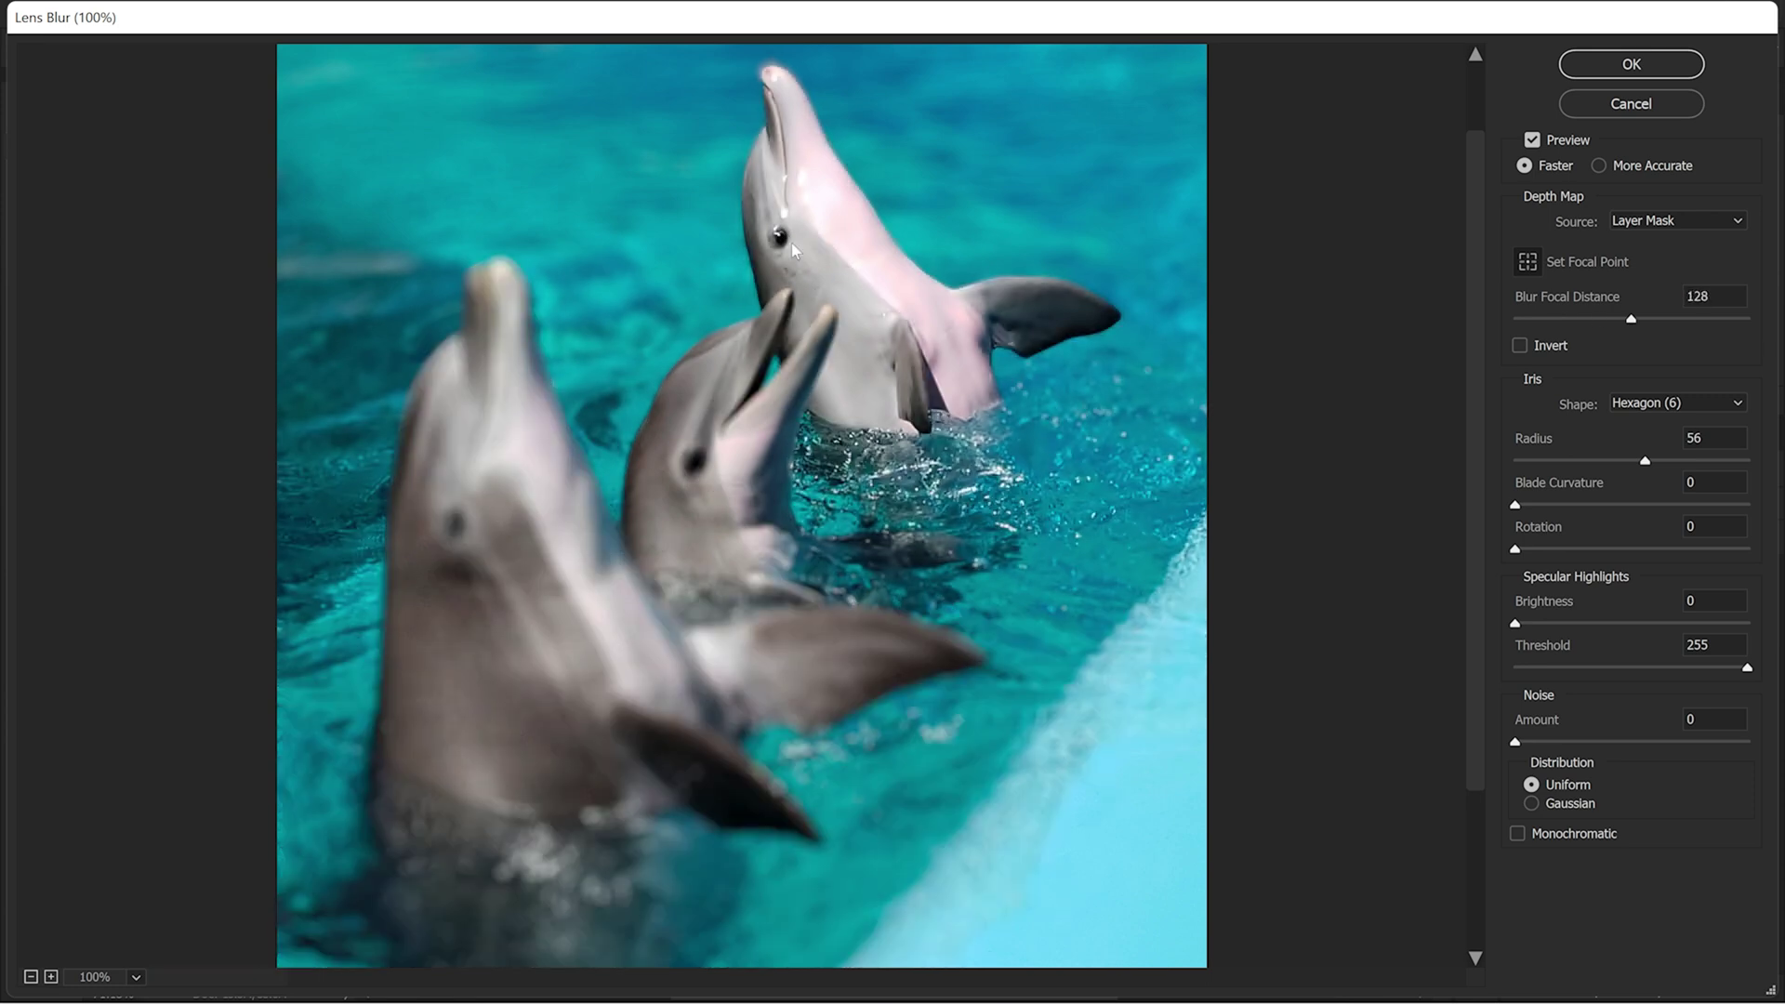
left_click(694, 457)
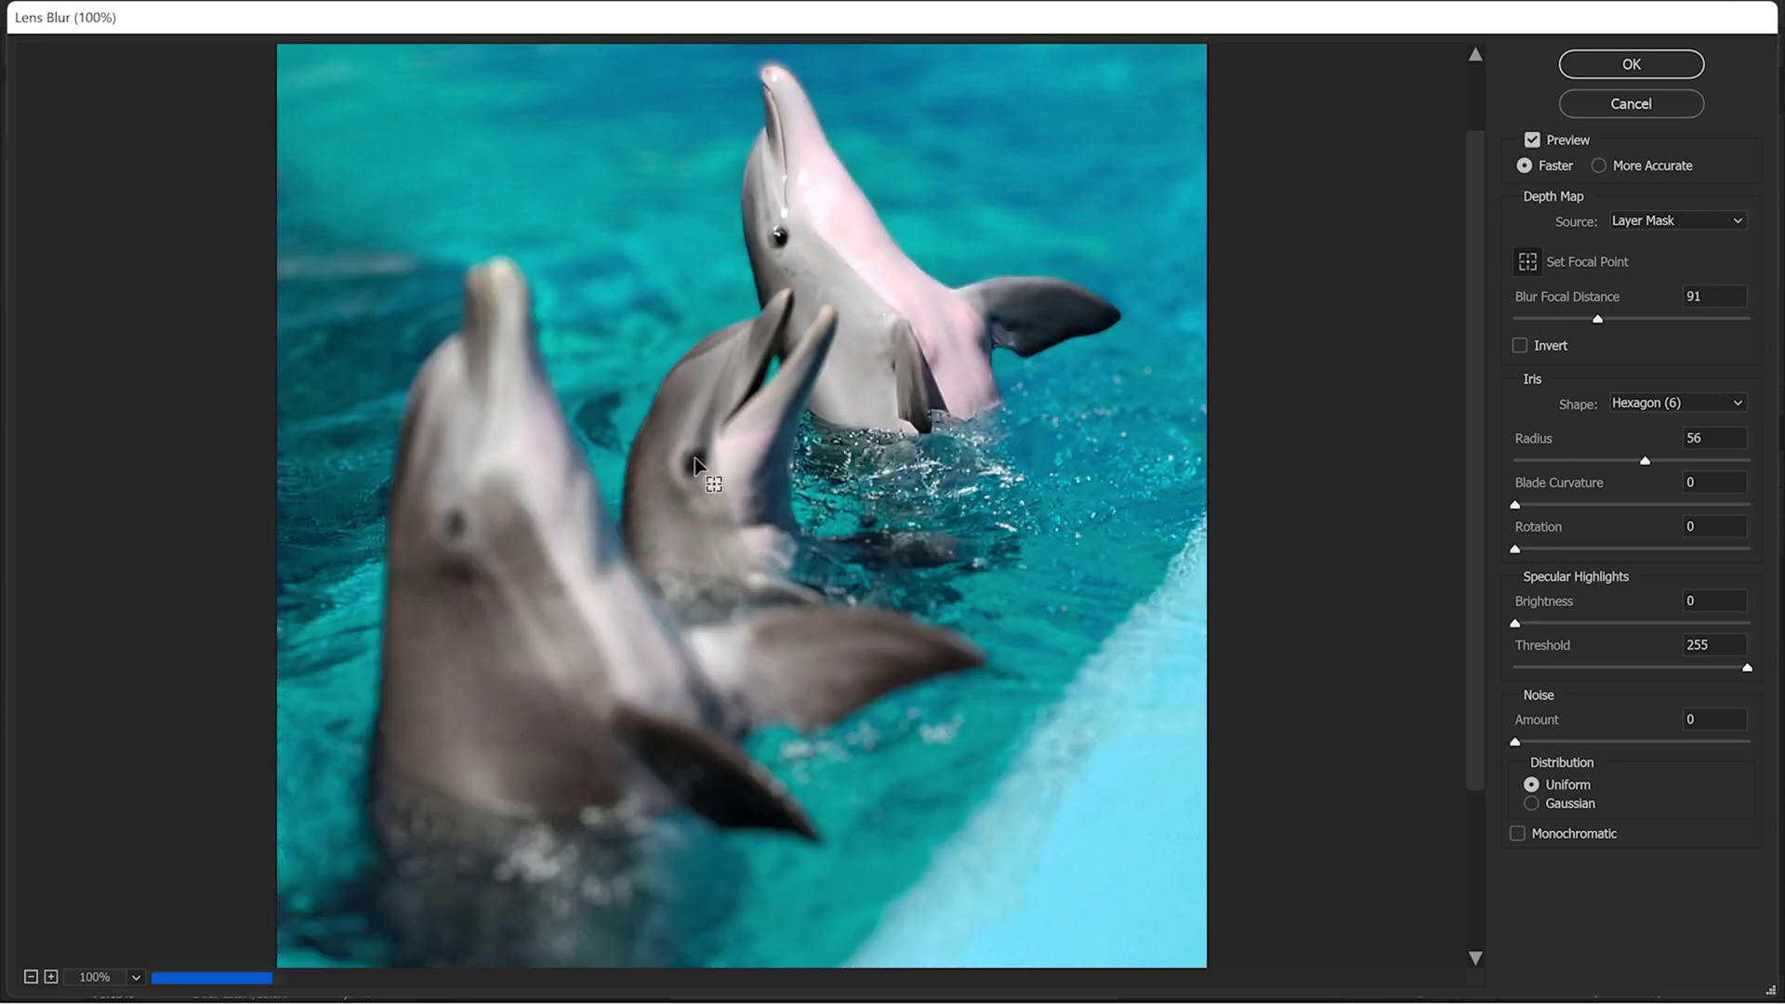
left_click(454, 524)
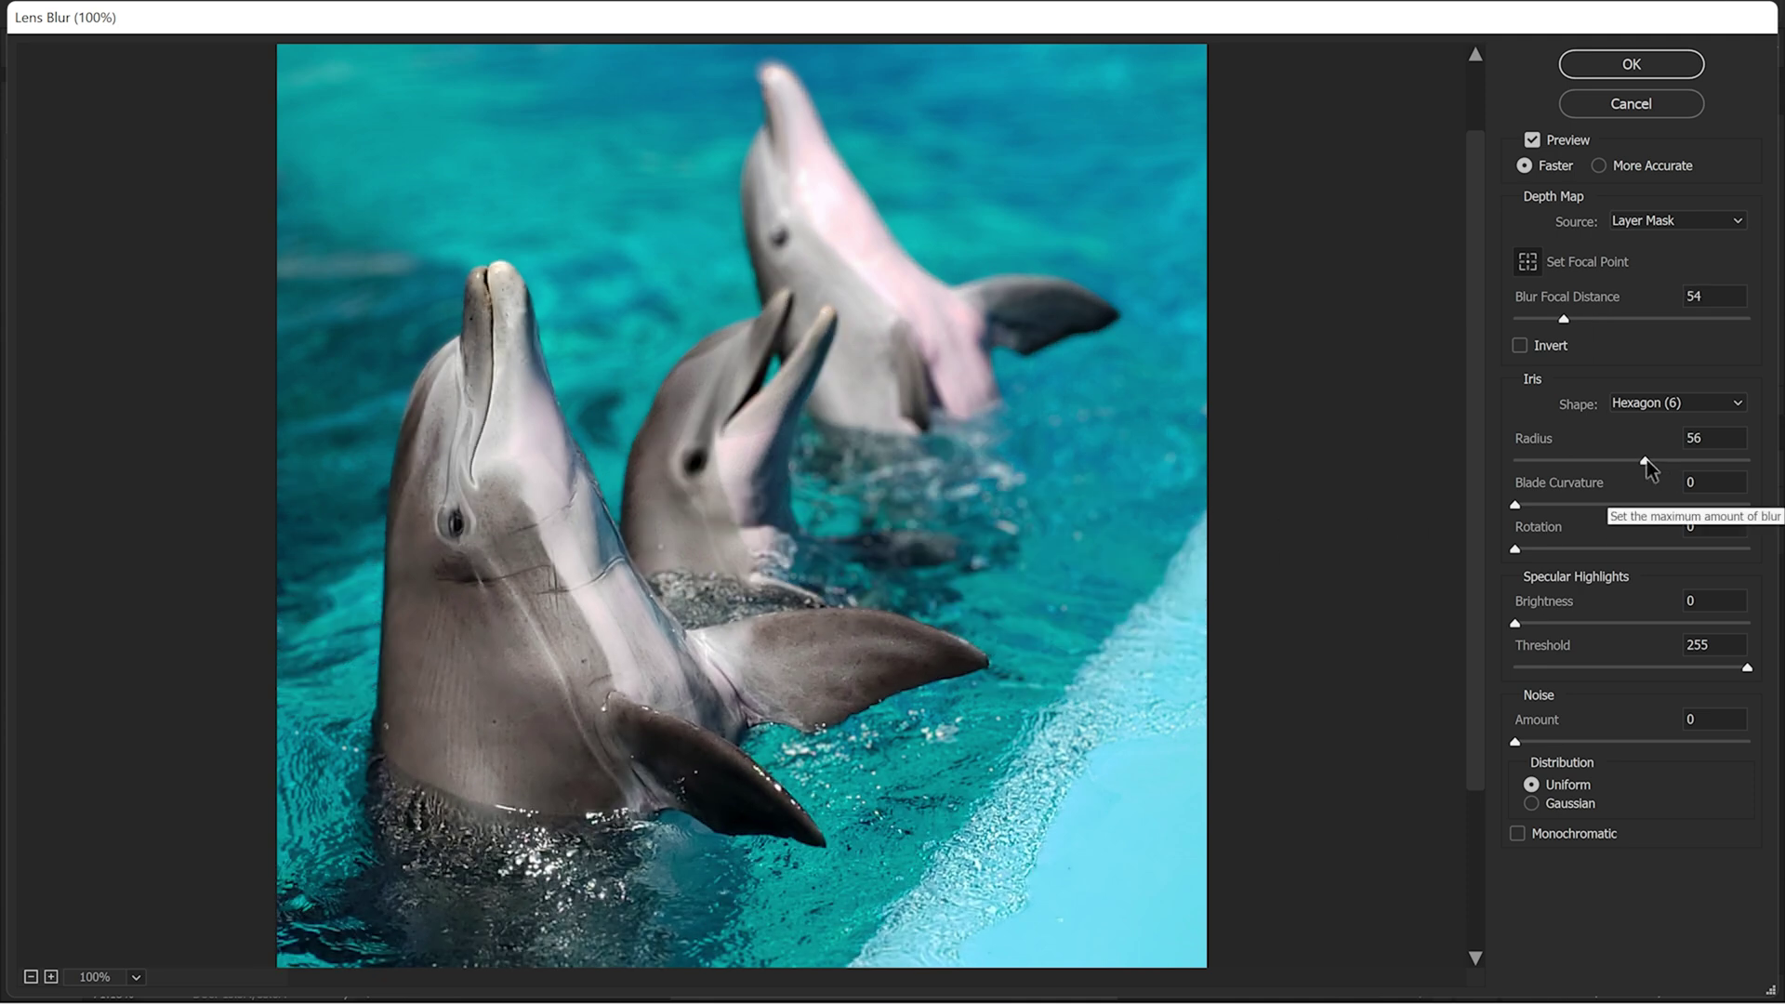
left_click_drag(1647, 459, 1656, 461)
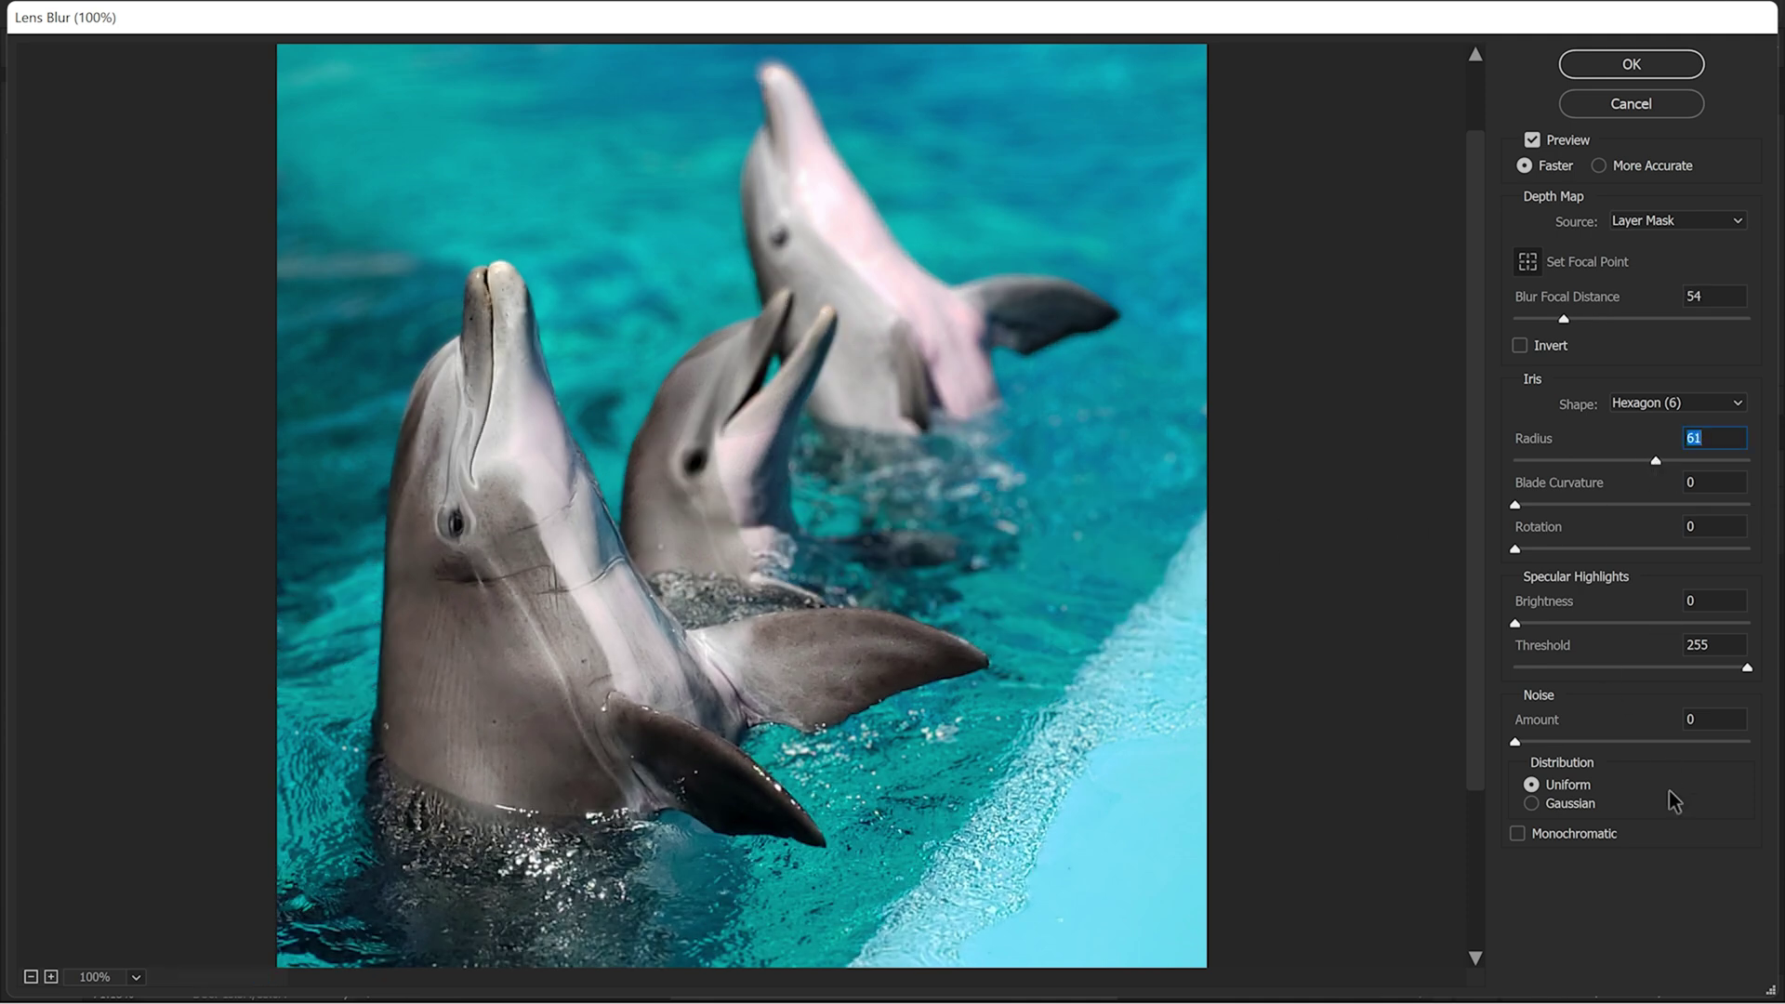
left_click(1634, 64)
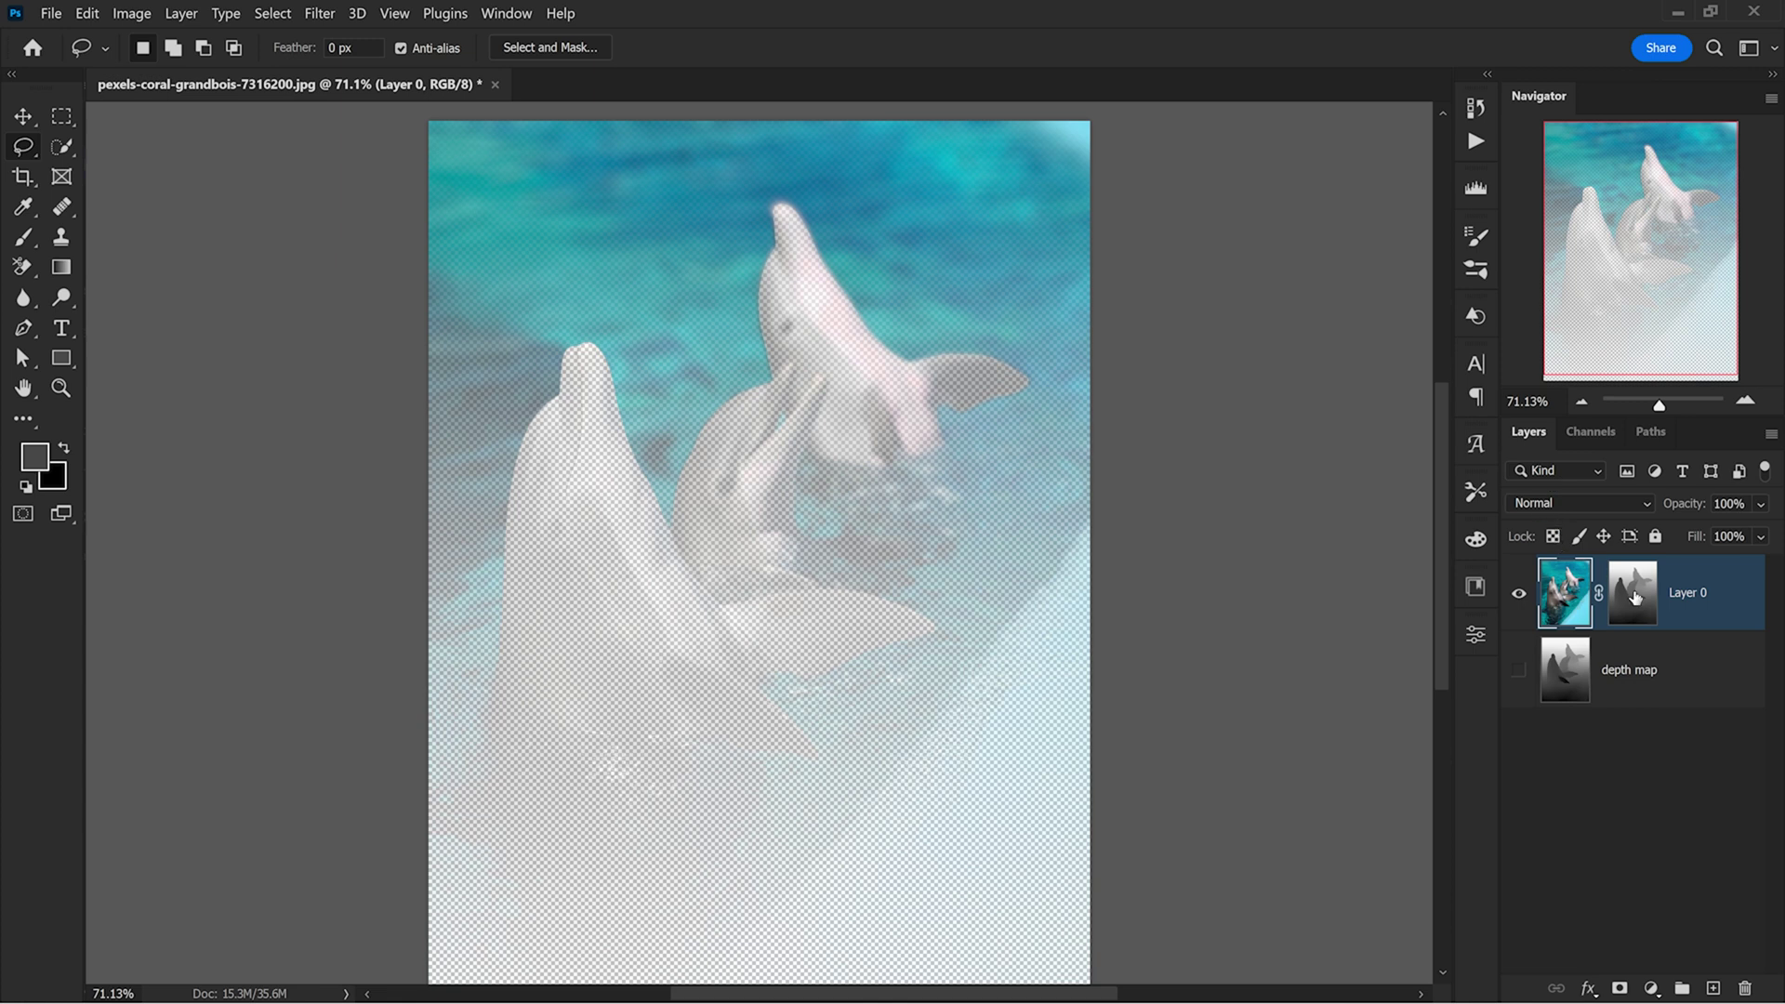
Delete the layer mask from Layer 0 via its right-click menu
left_click(1639, 597)
right_click(1639, 598)
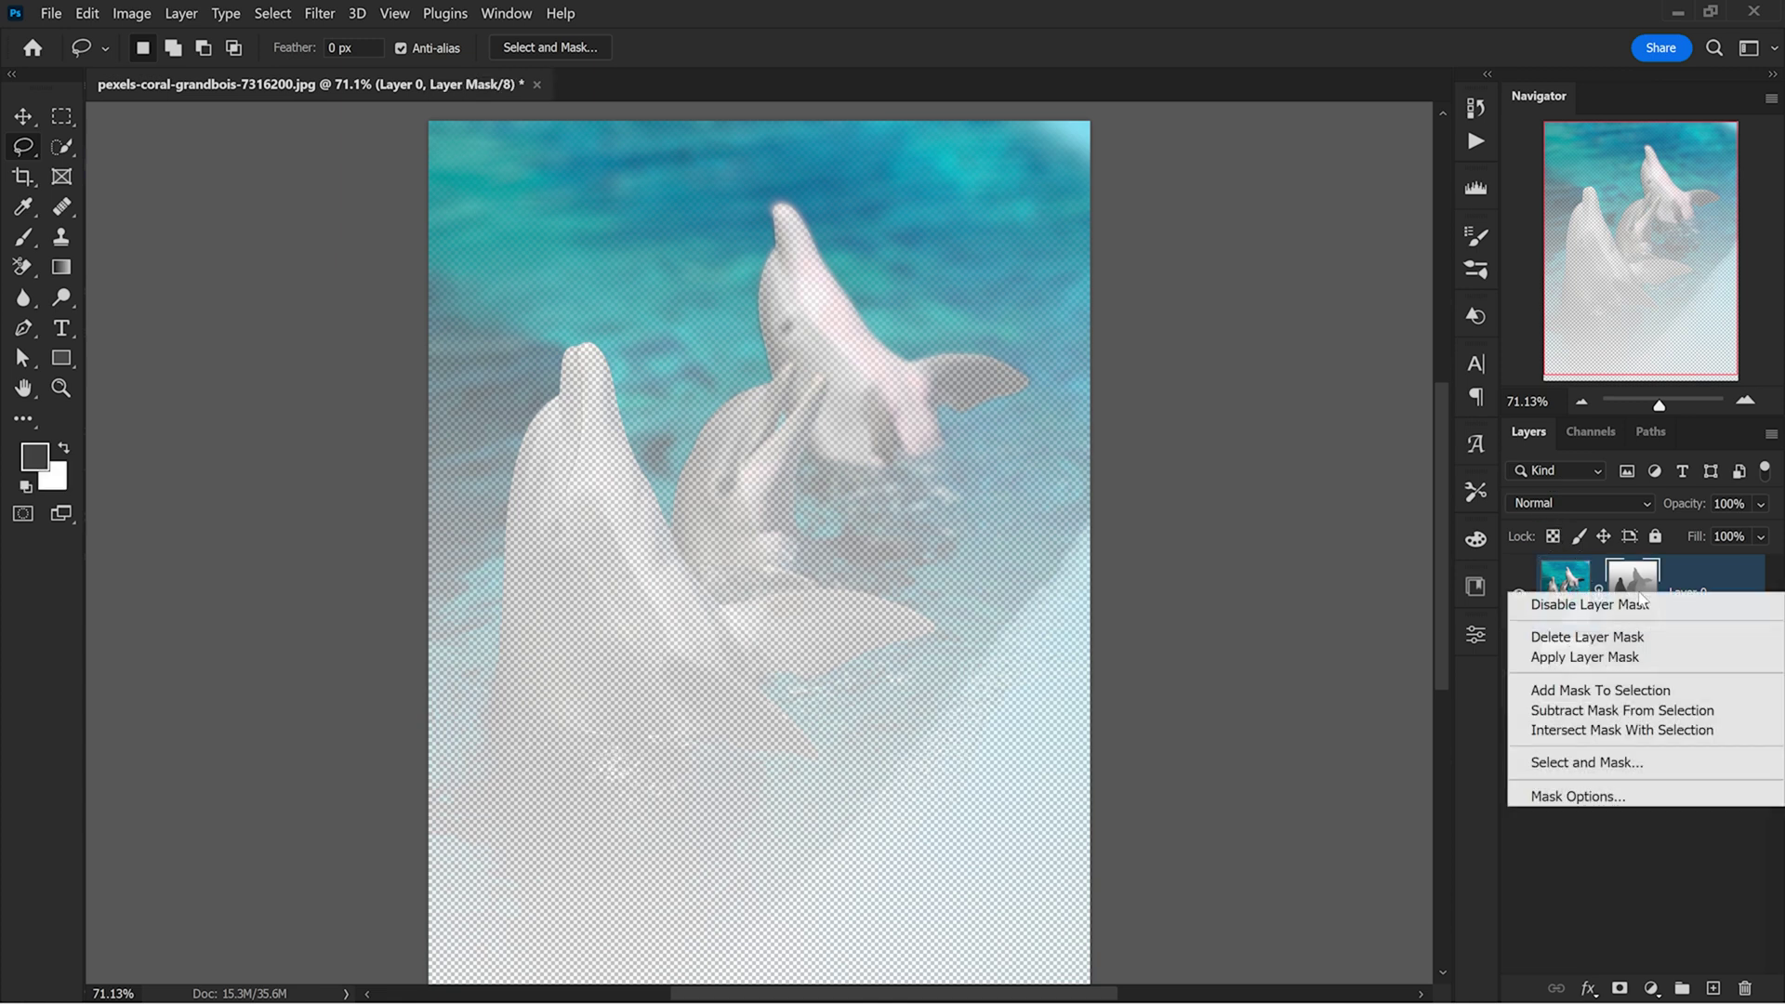
left_click(1622, 636)
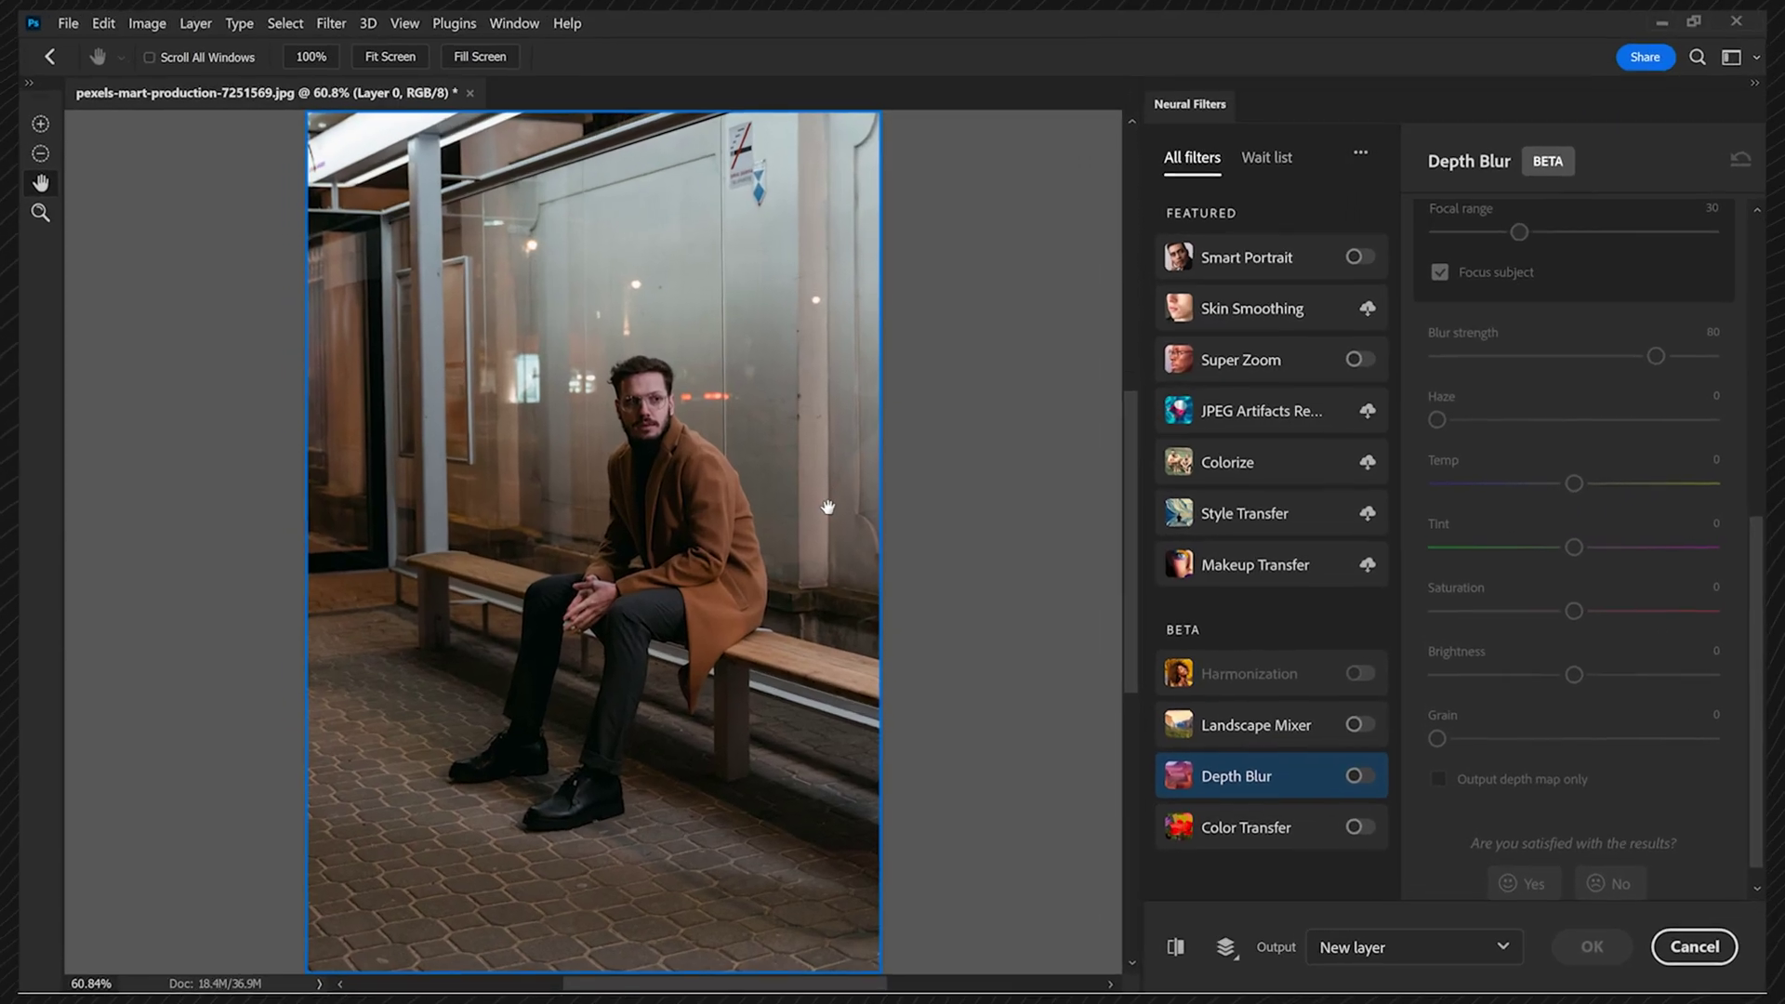
Zoom and pan around the man's face to inspect the Depth Blur result
key("z")
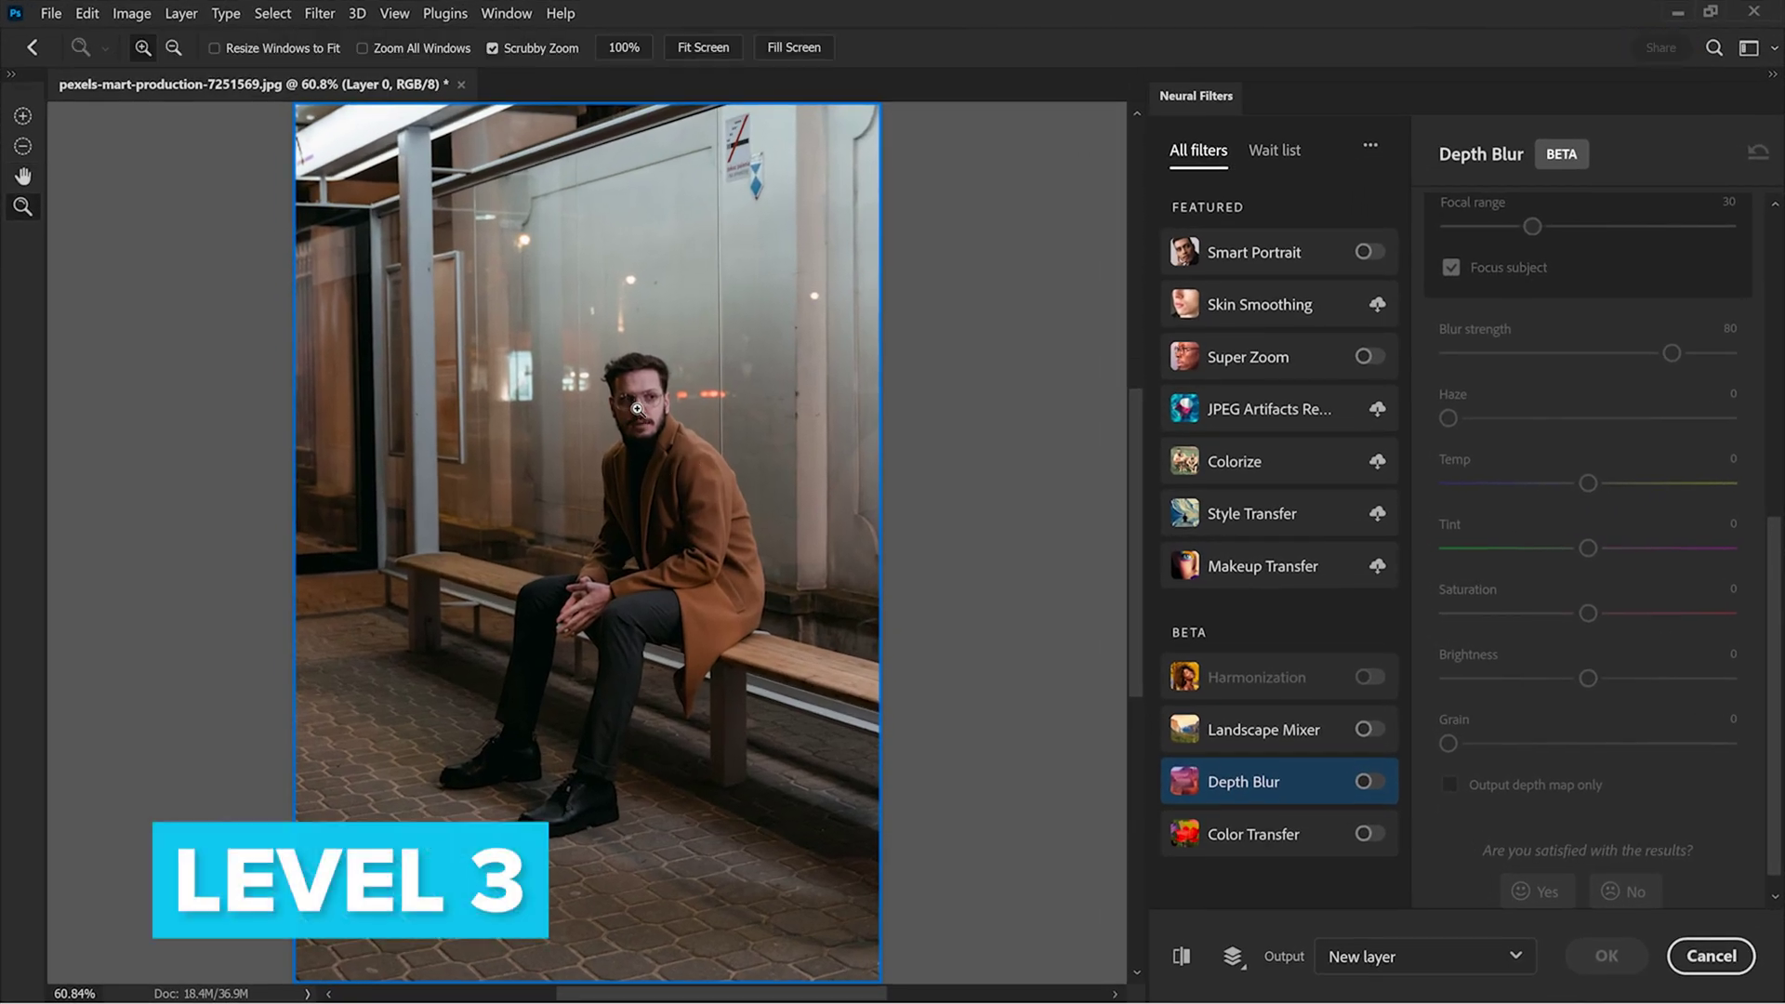
left_click_drag(641, 411, 703, 426)
key("h")
left_click_drag(715, 355, 716, 407)
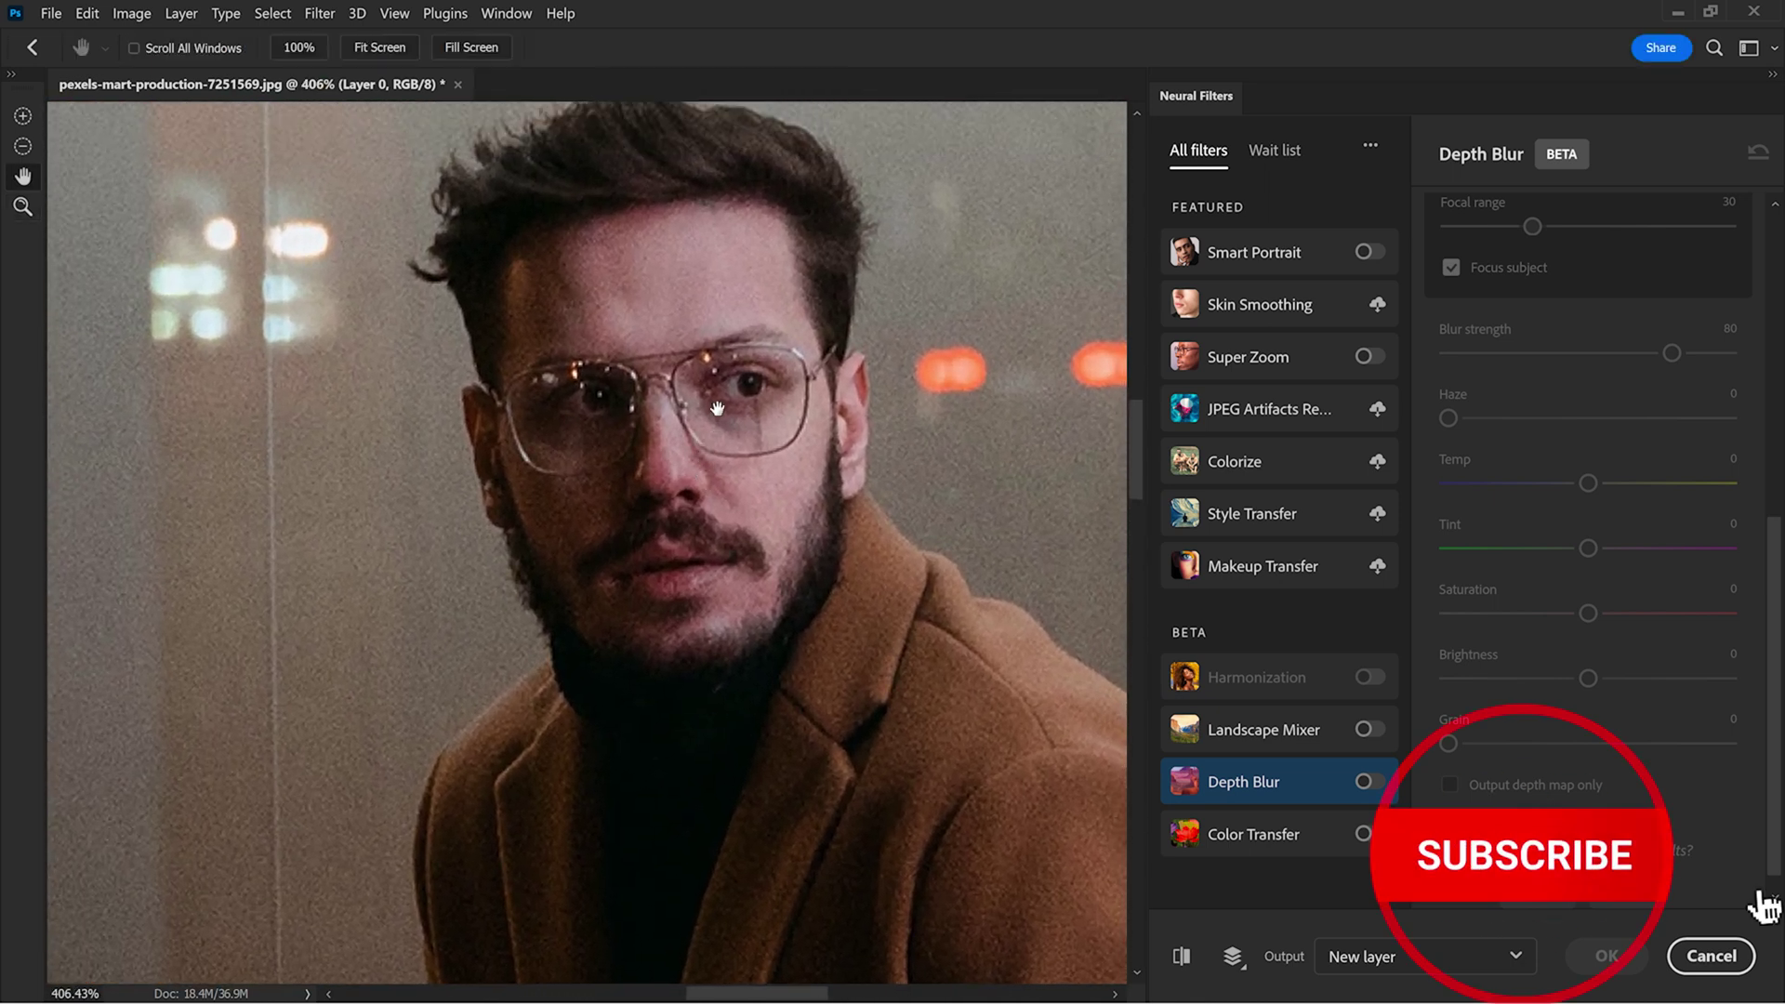
key("ctrl+0")
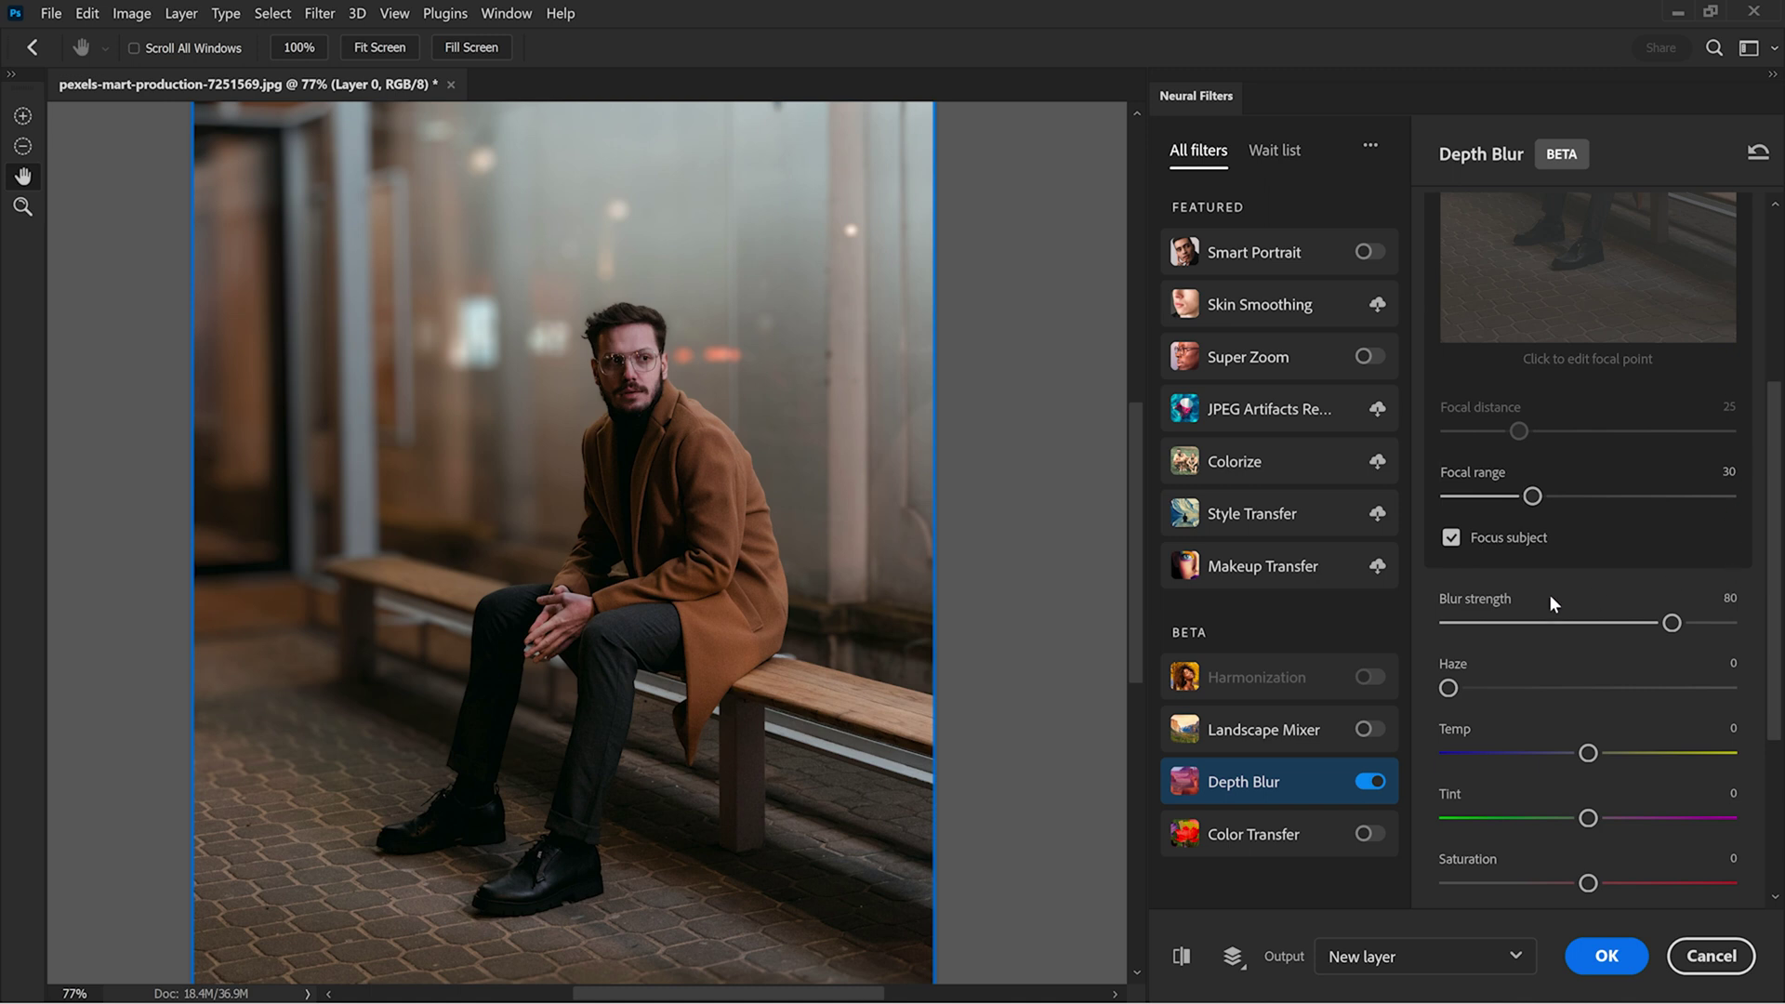
scroll(1767, 581, "down", 1)
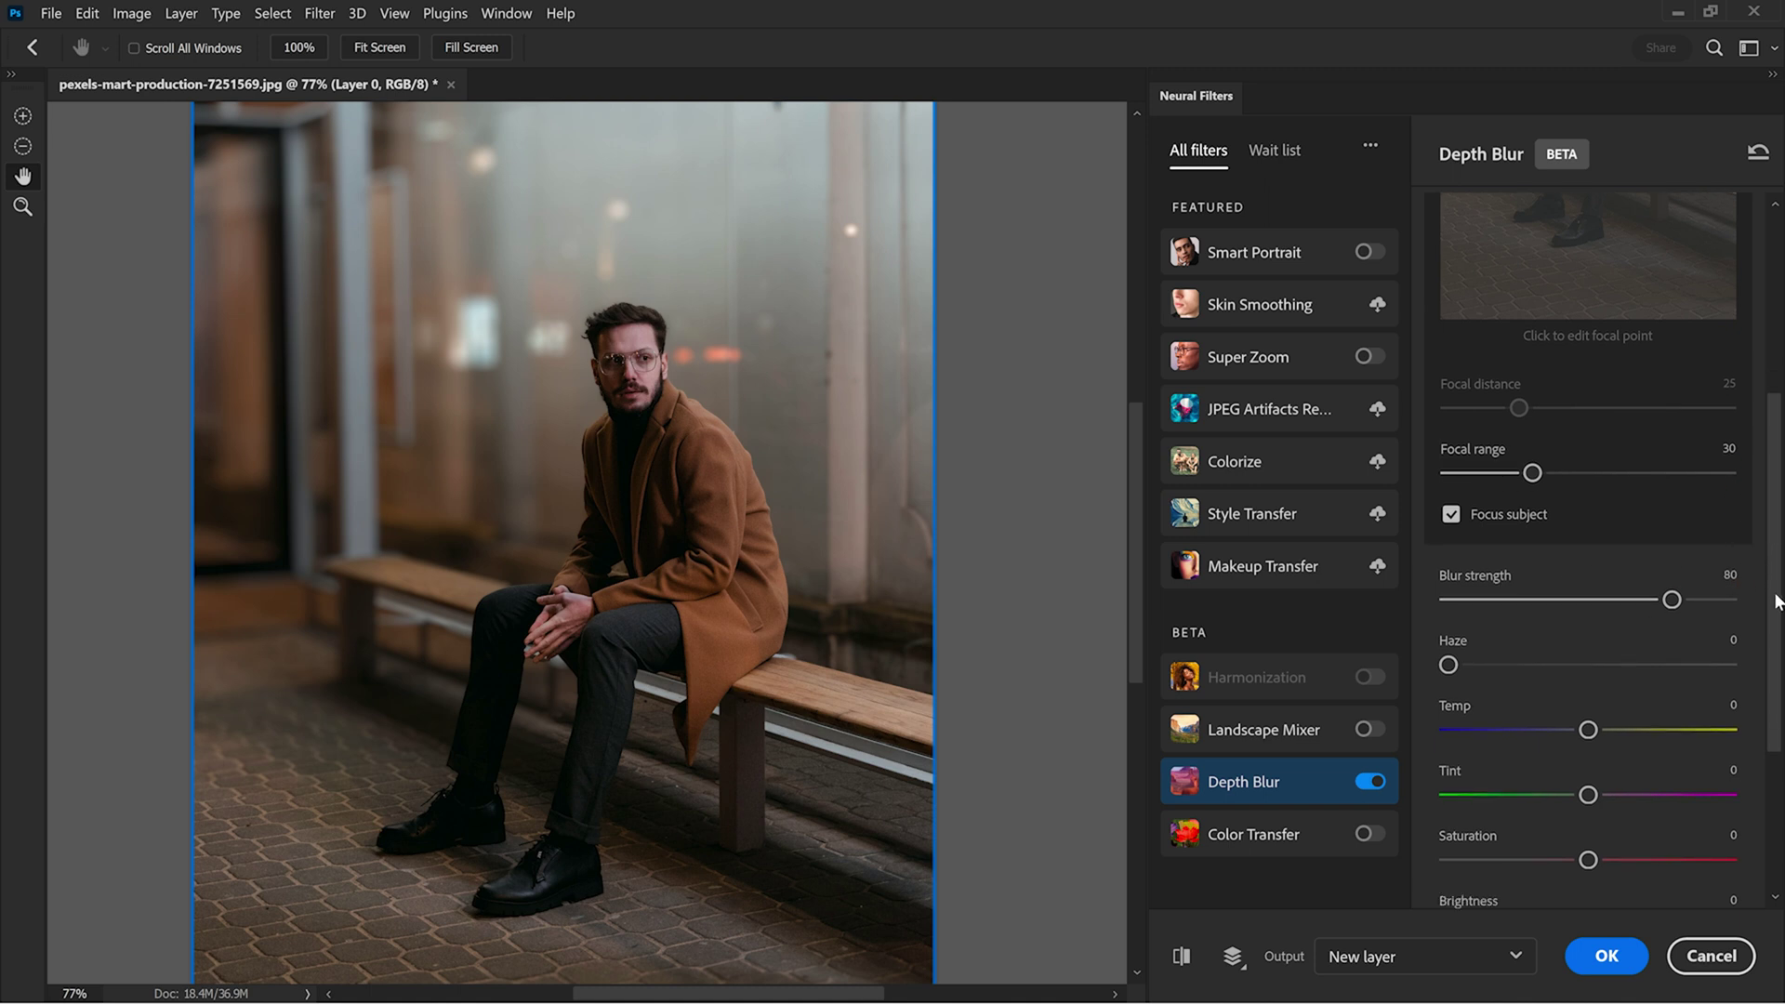
key("z")
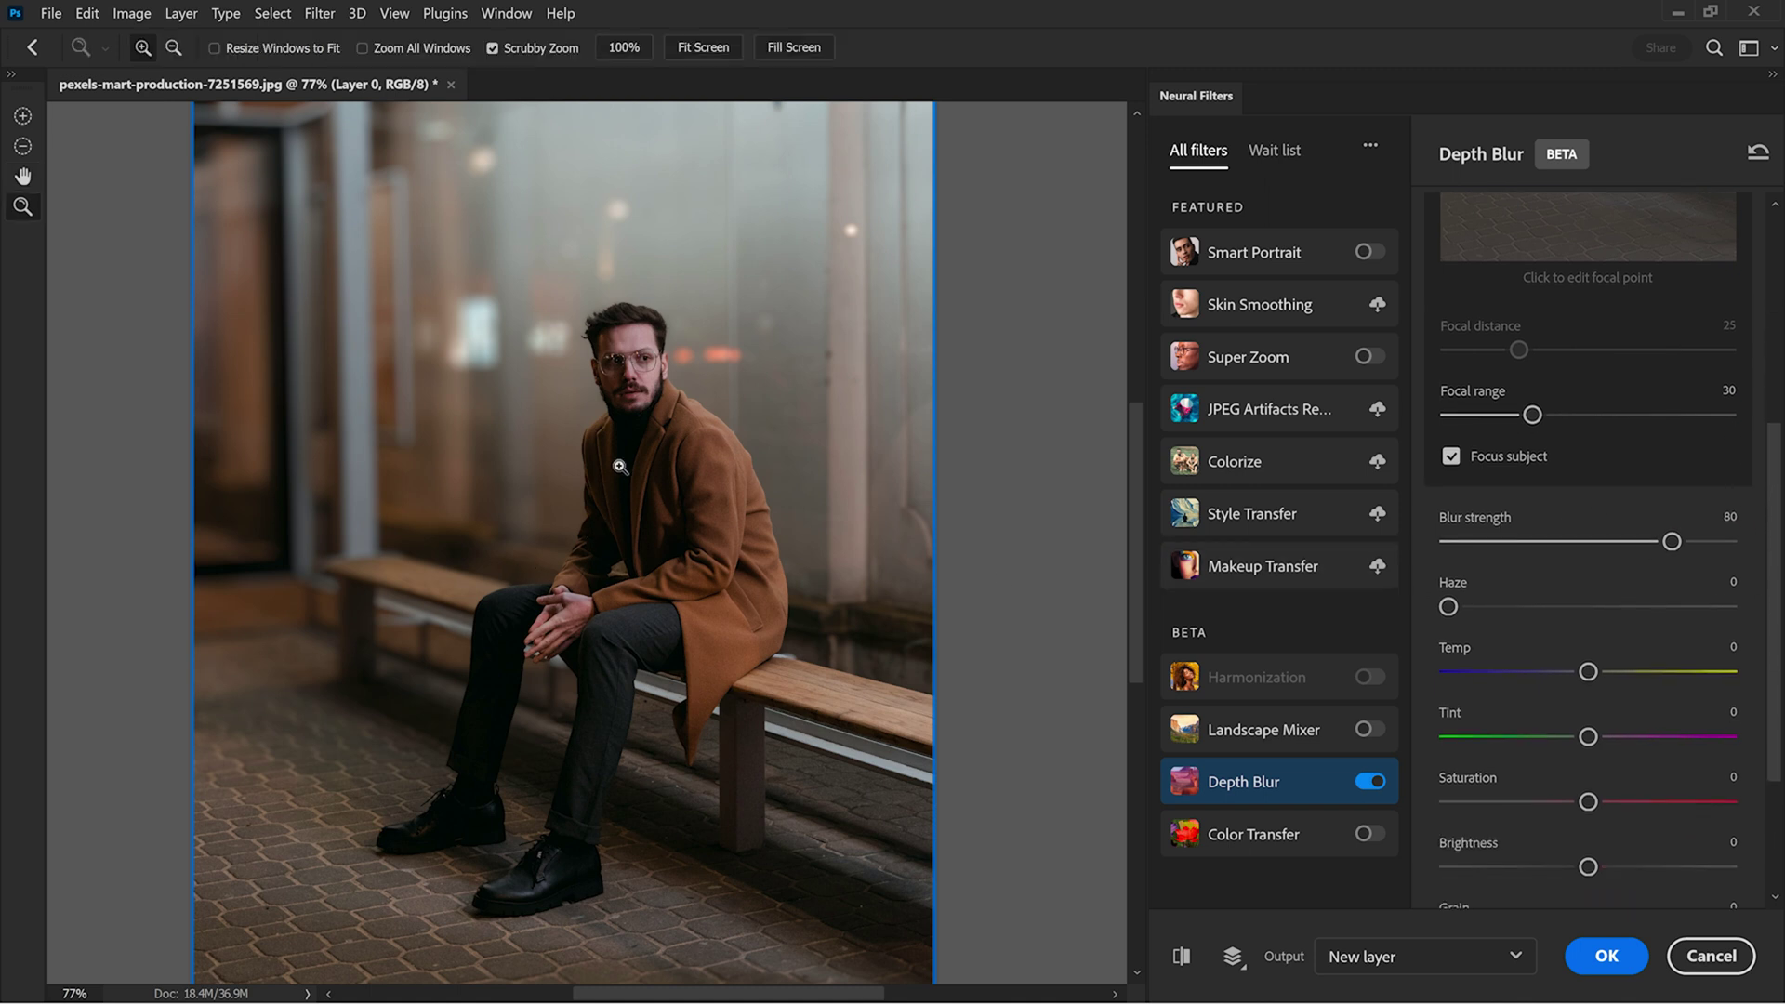
scroll(622, 444, "up", 3)
key("h")
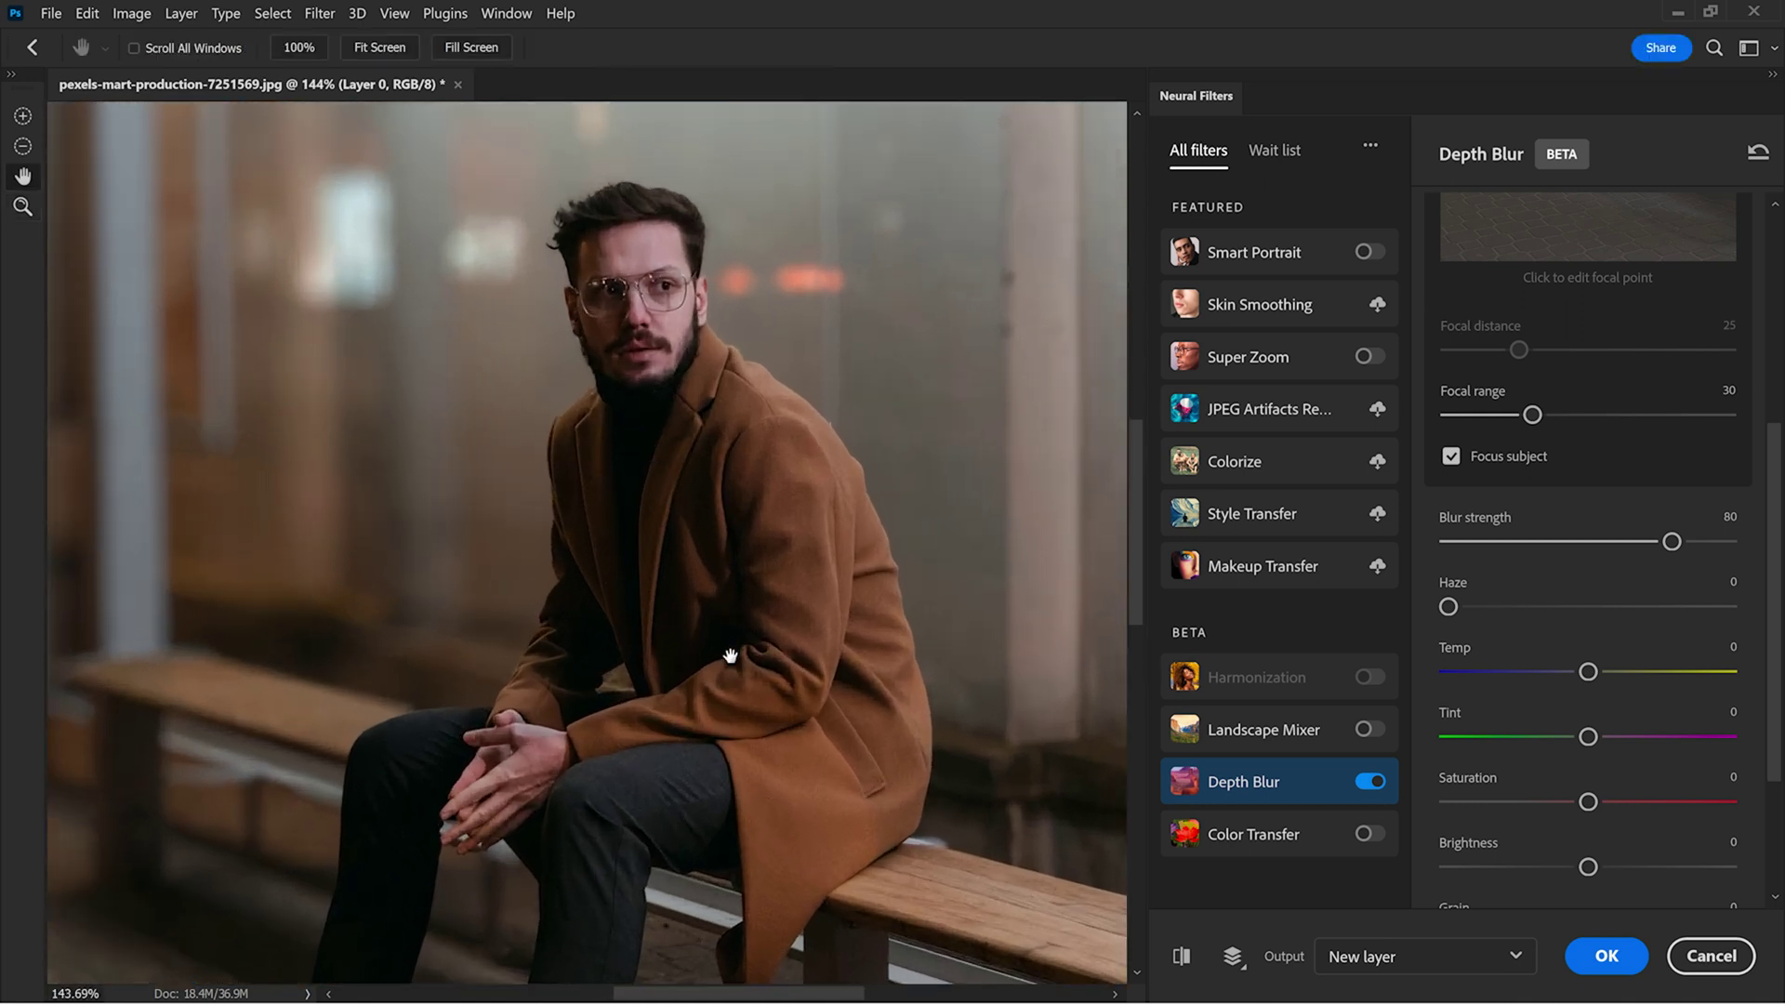
scroll(734, 651, "up", 8)
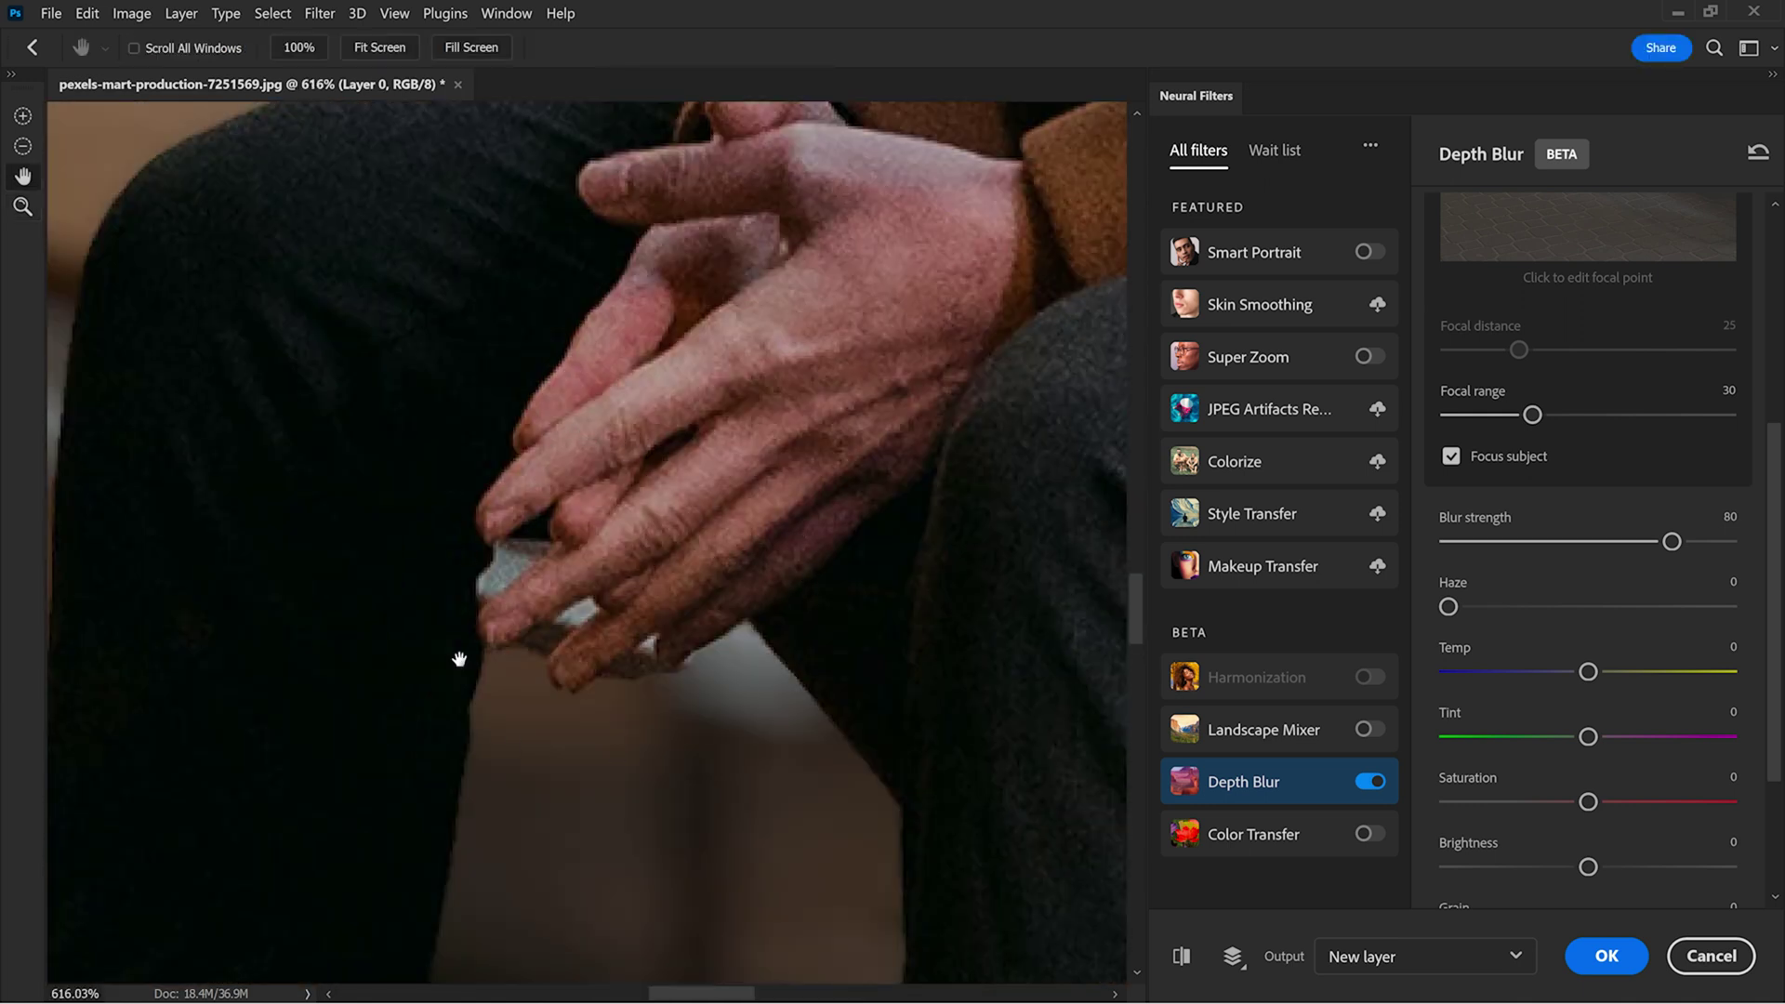
key("ctrl+0")
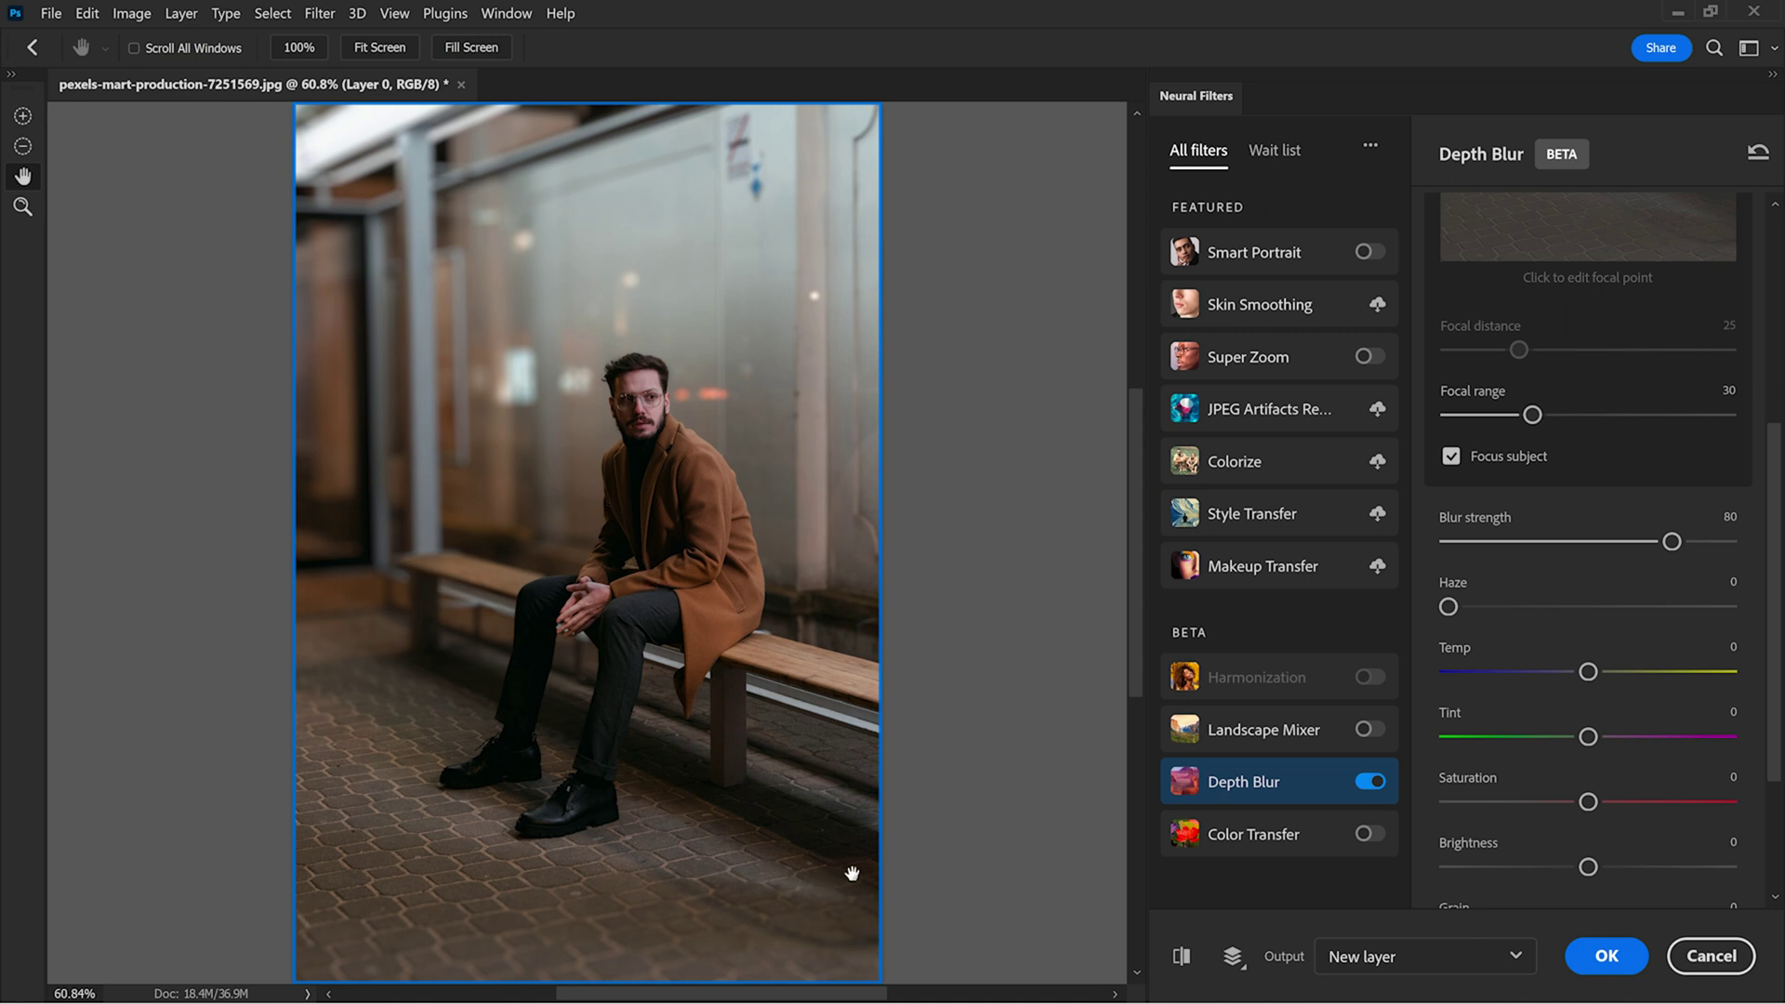
Zoom in closer on the man's face for a detailed look
scroll(713, 578, "up", 10)
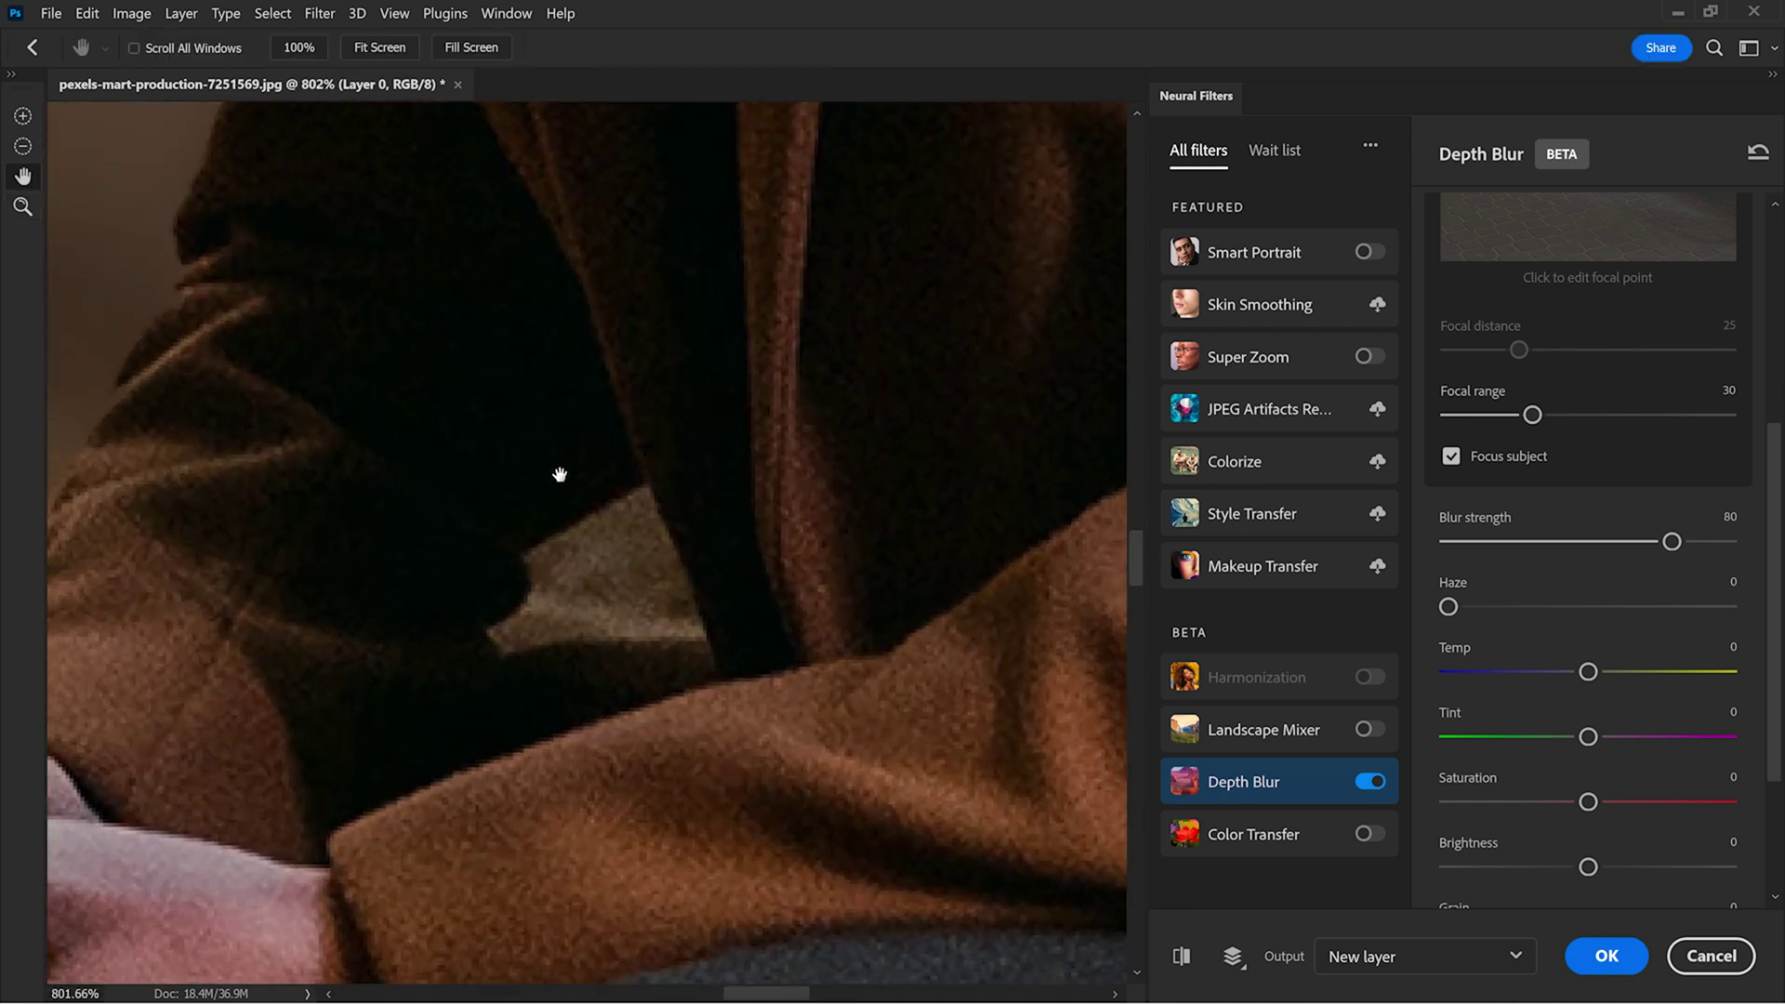
key("z")
left_click_drag(593, 414, 555, 431)
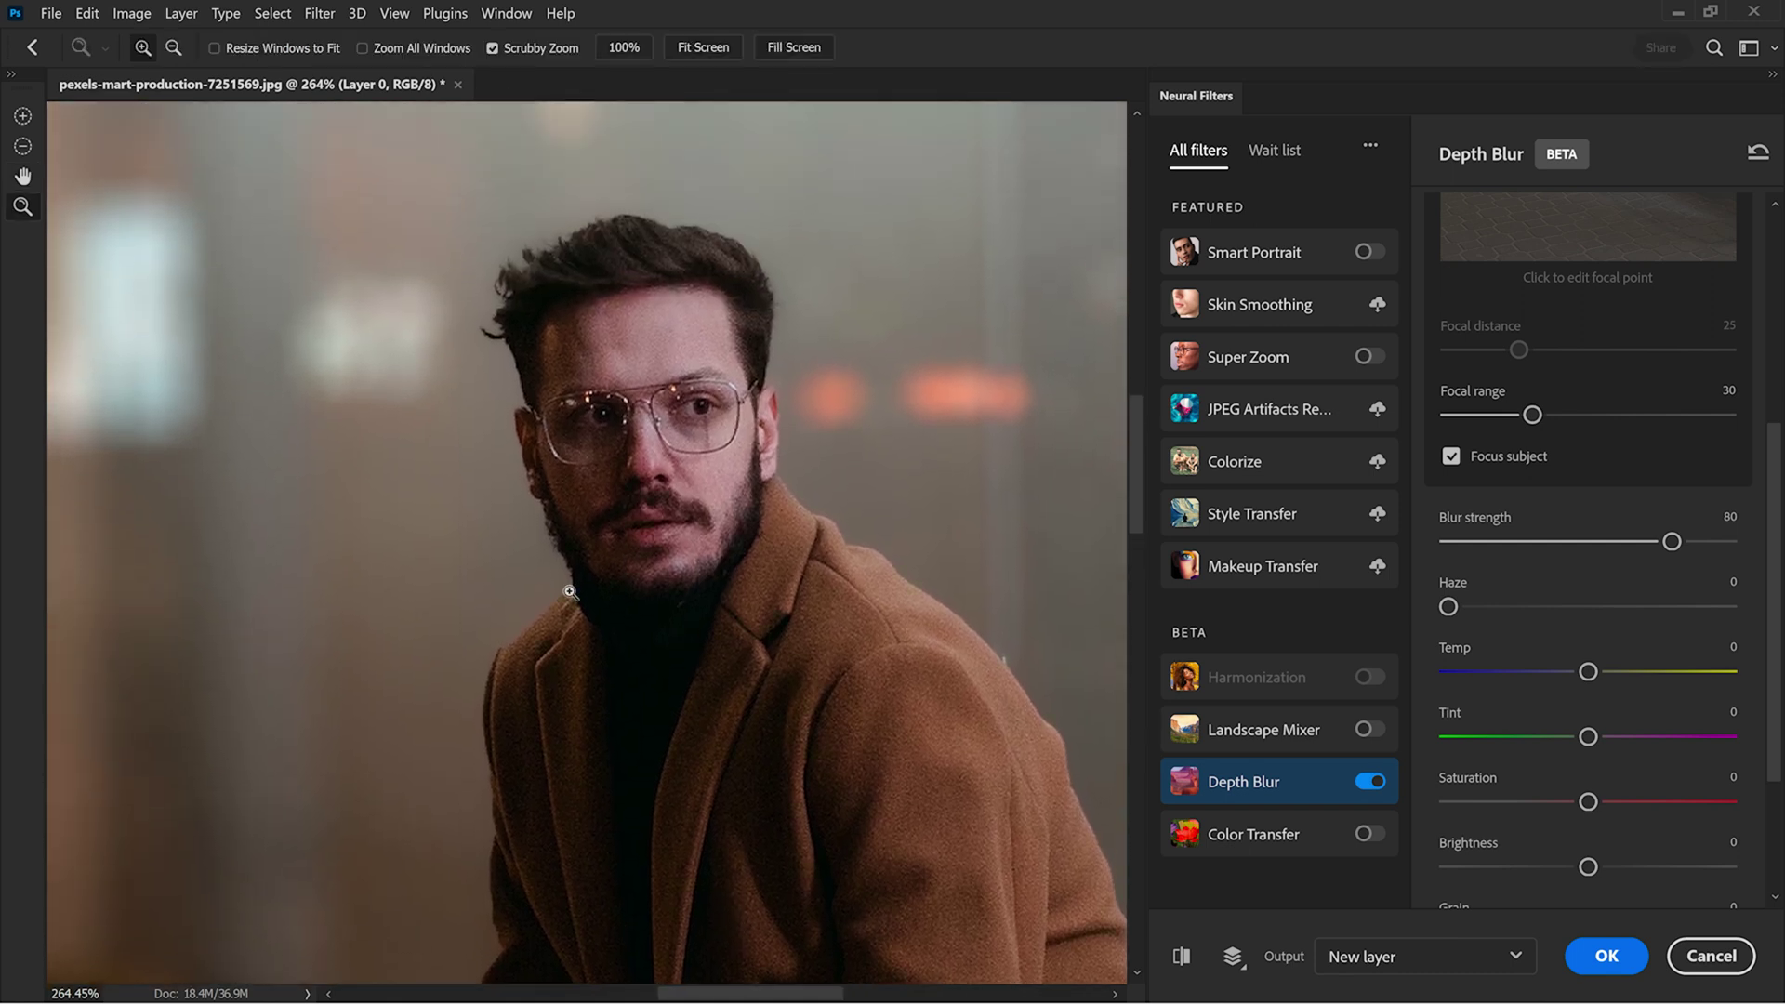
left_click_drag(570, 591, 582, 626)
key("h")
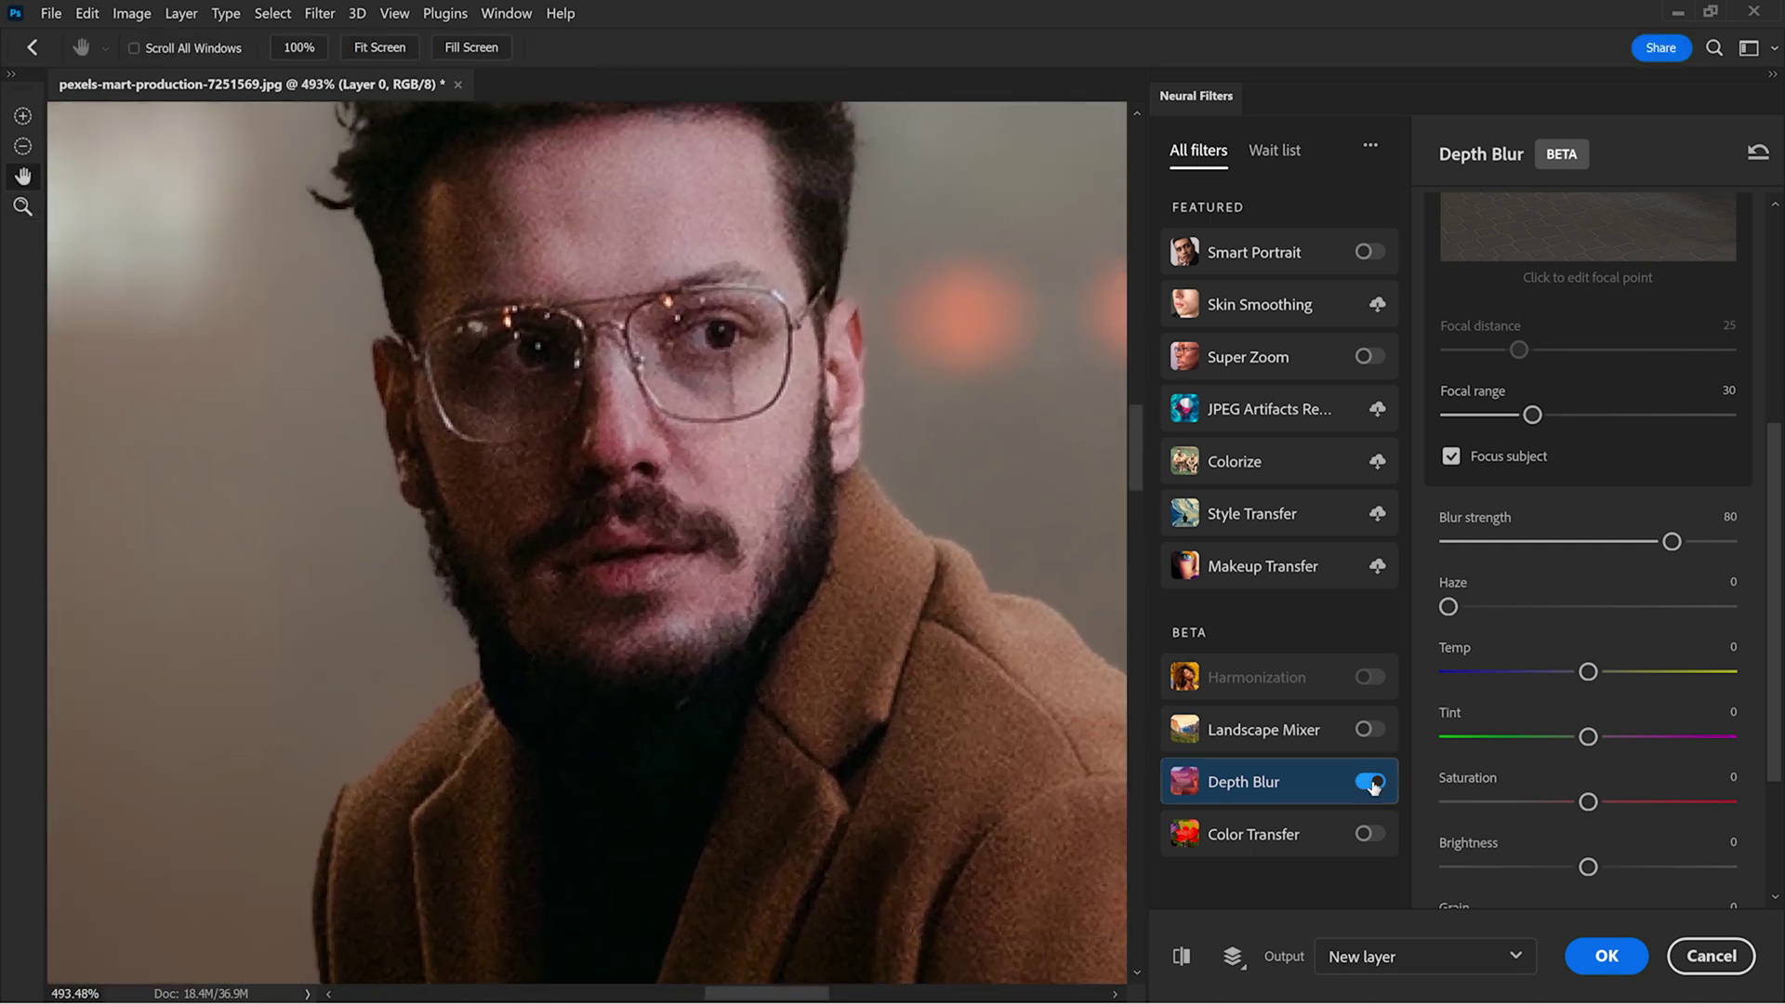
Toggle Depth Blur off and on three times to compare with the original
left_click(1371, 783)
left_click(1371, 783)
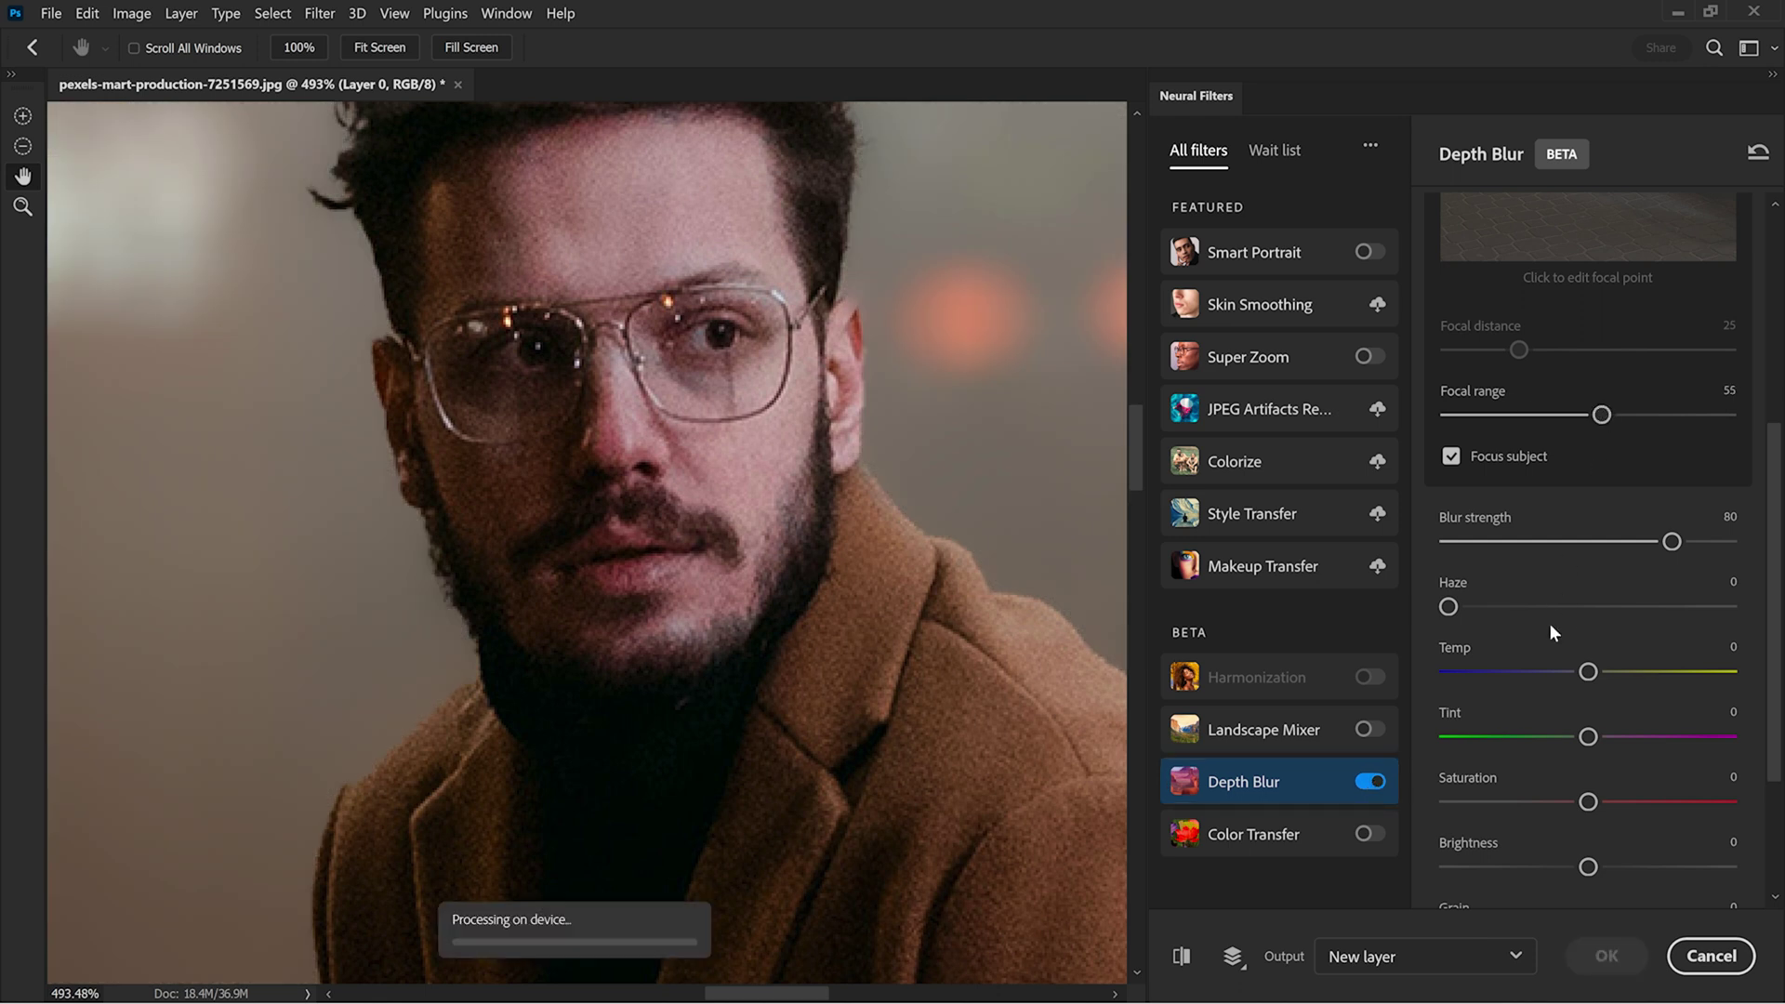
left_click(1371, 783)
left_click(1370, 783)
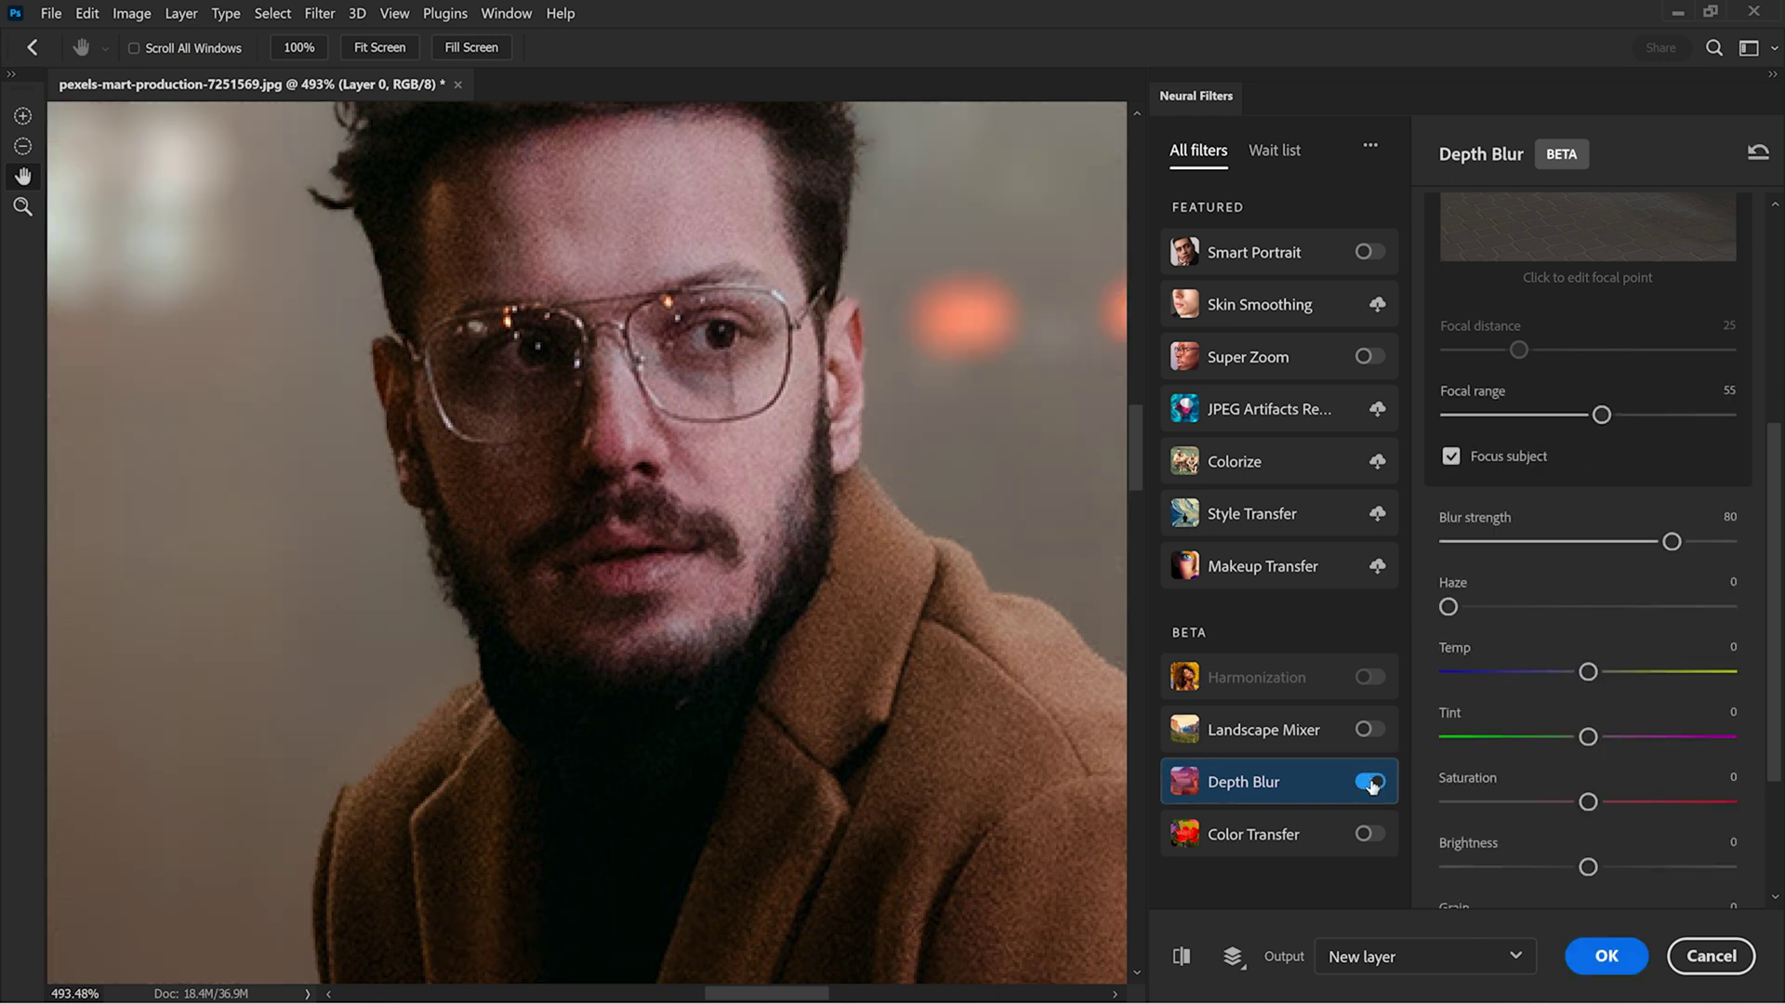
left_click(1370, 783)
left_click(1370, 783)
scroll(757, 260, "up", 4)
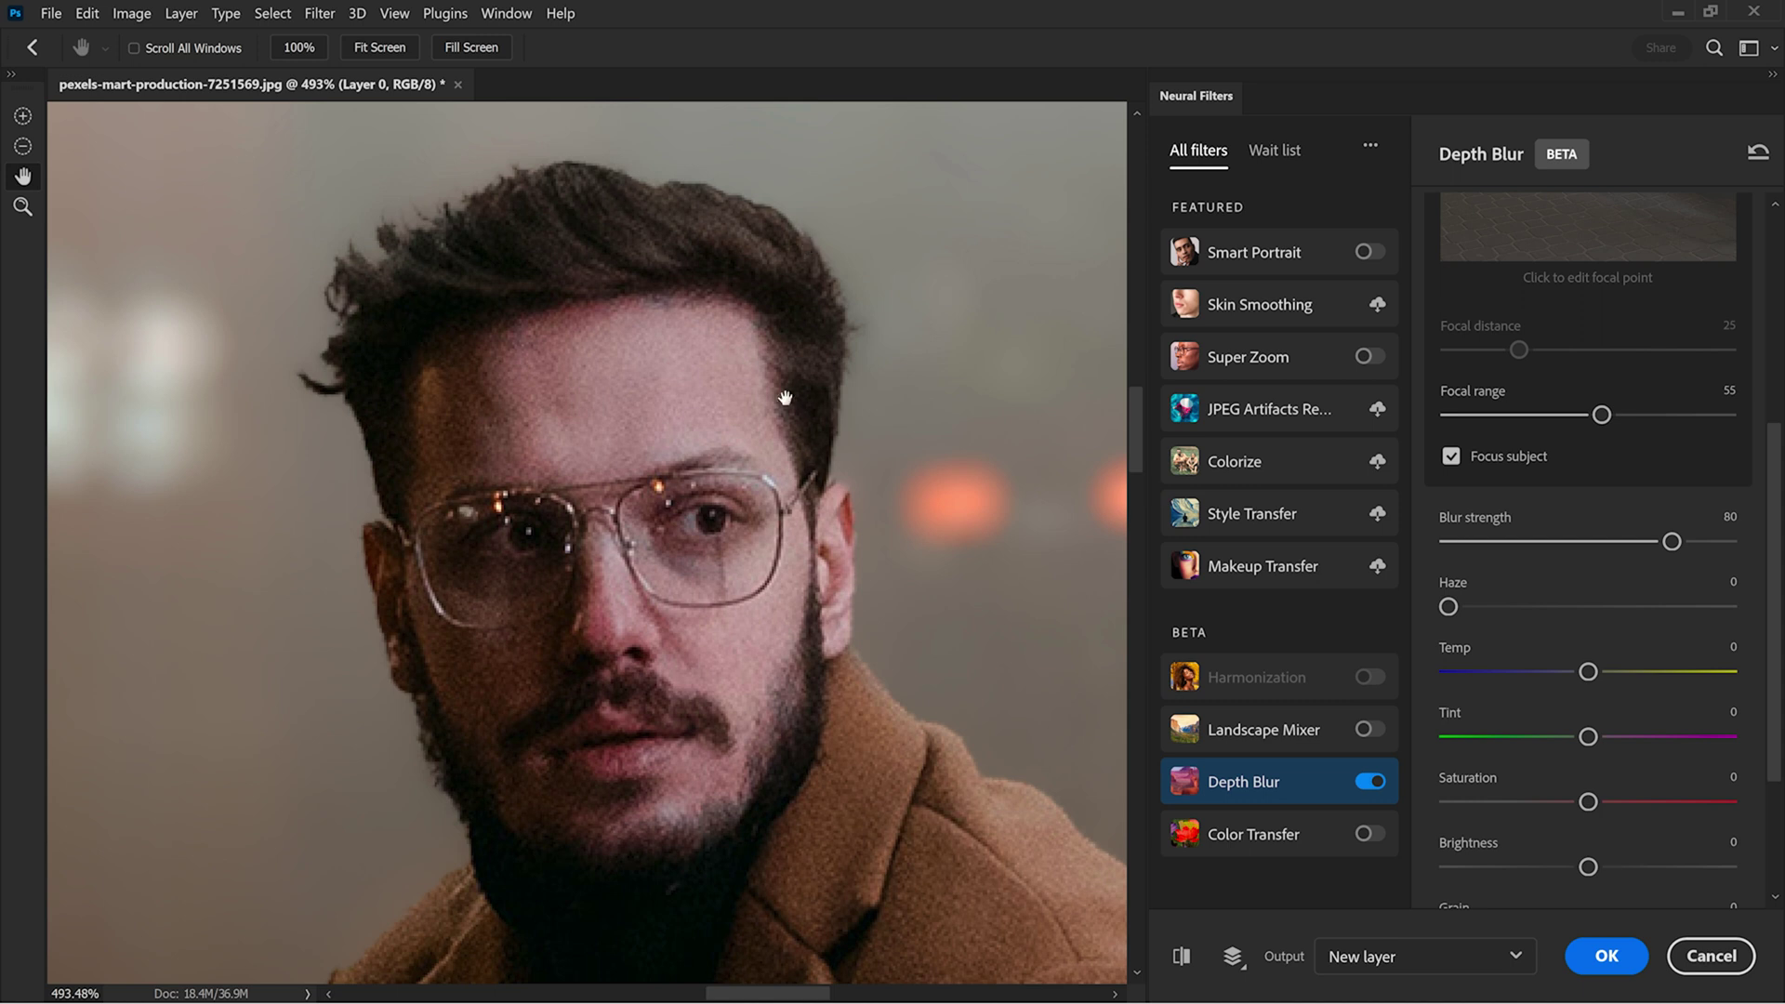
Turn off Focus subject, set Focal range to 0, and place the focal point on the face
key("ctrl+0")
left_click(1469, 464)
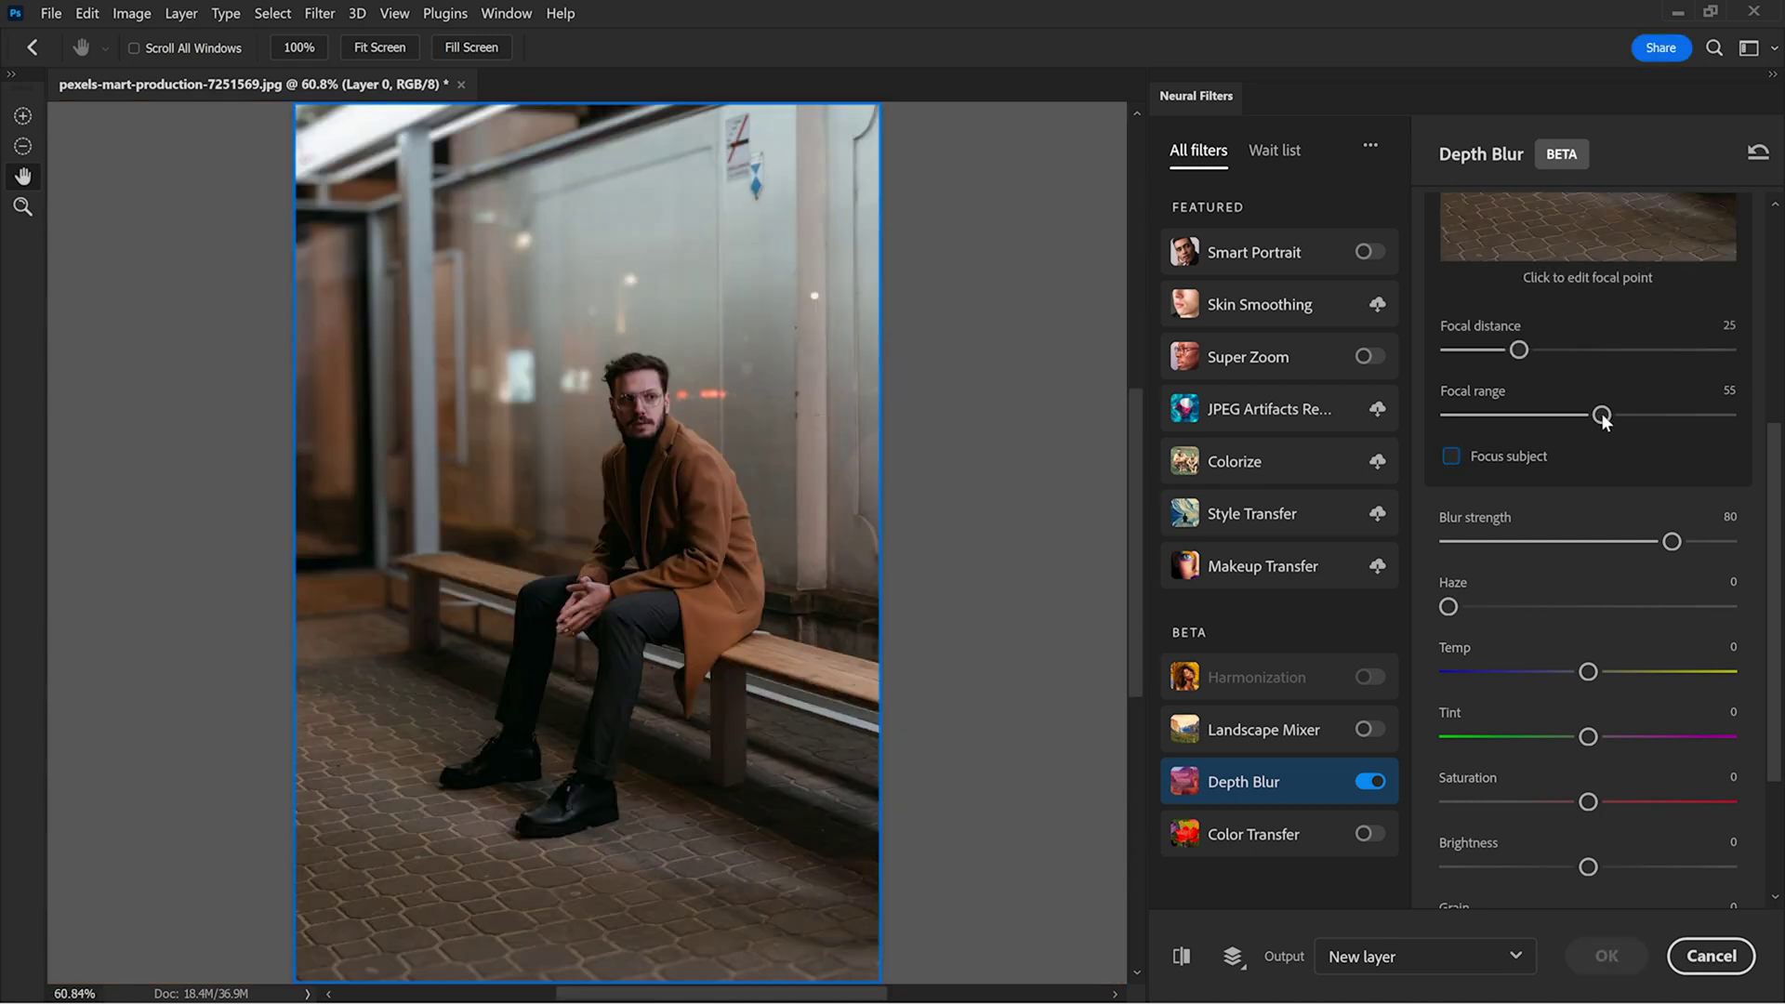
left_click_drag(1601, 416, 1425, 421)
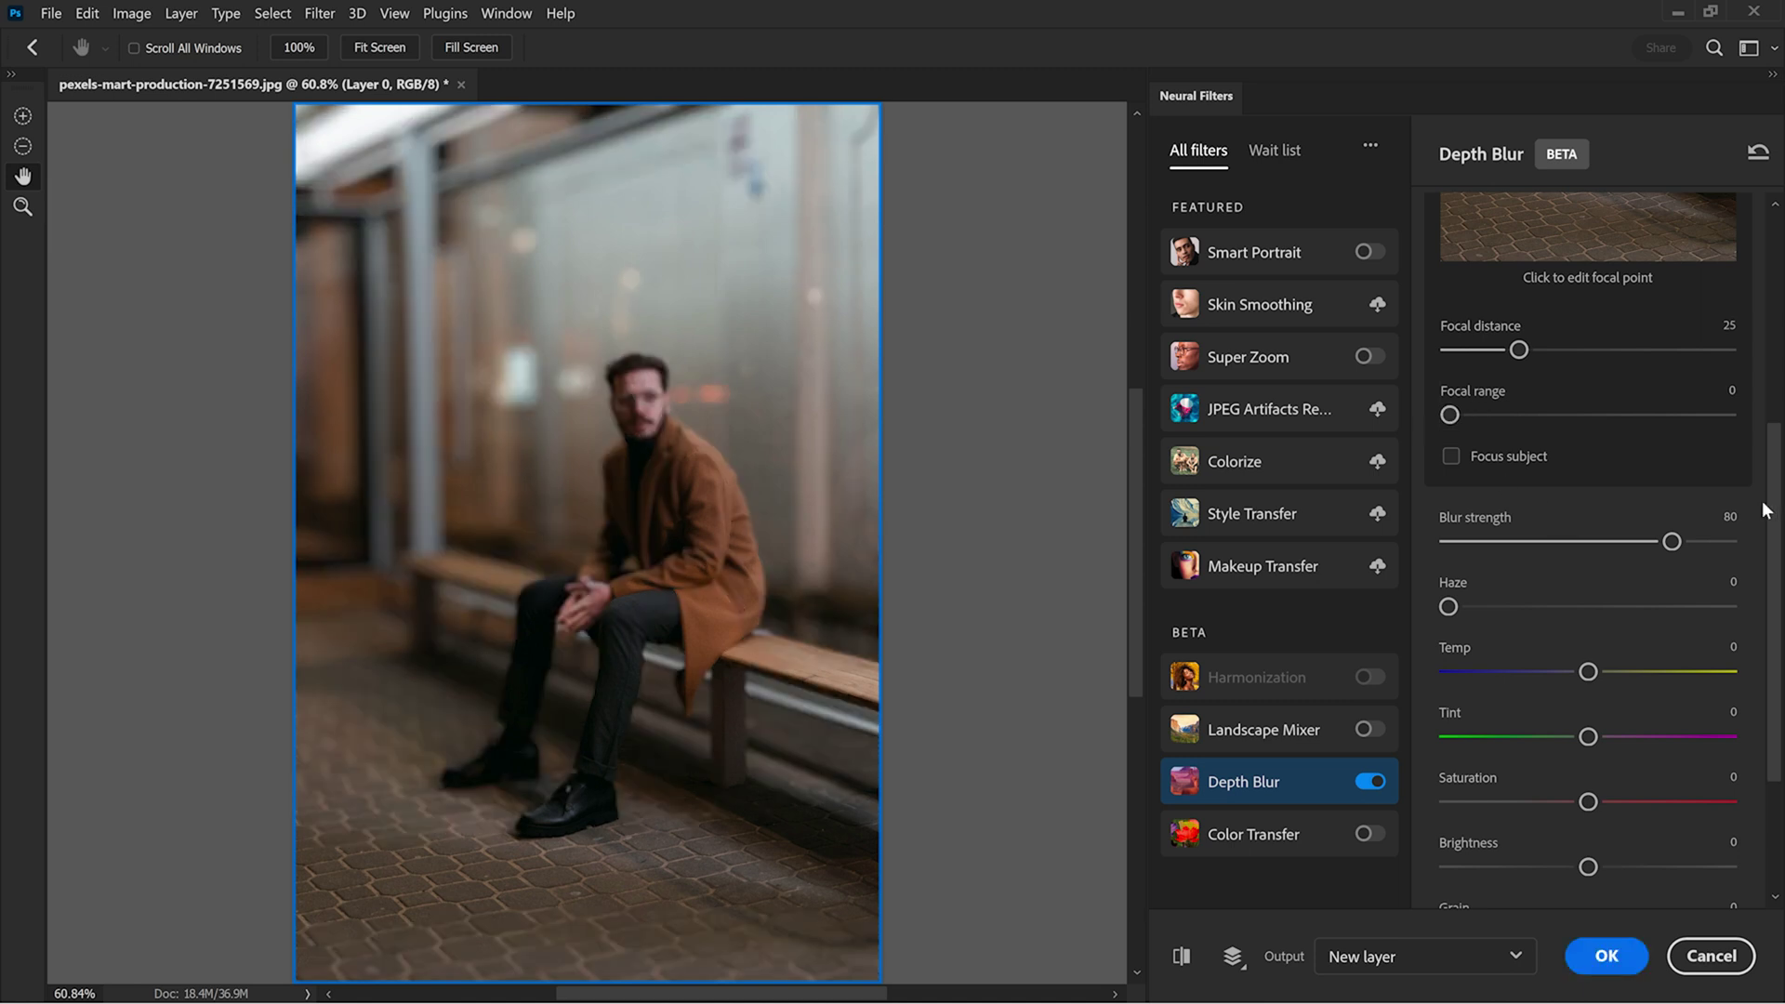
scroll(1766, 510, "up", 5)
key("ctrl+plus")
left_click(1615, 391)
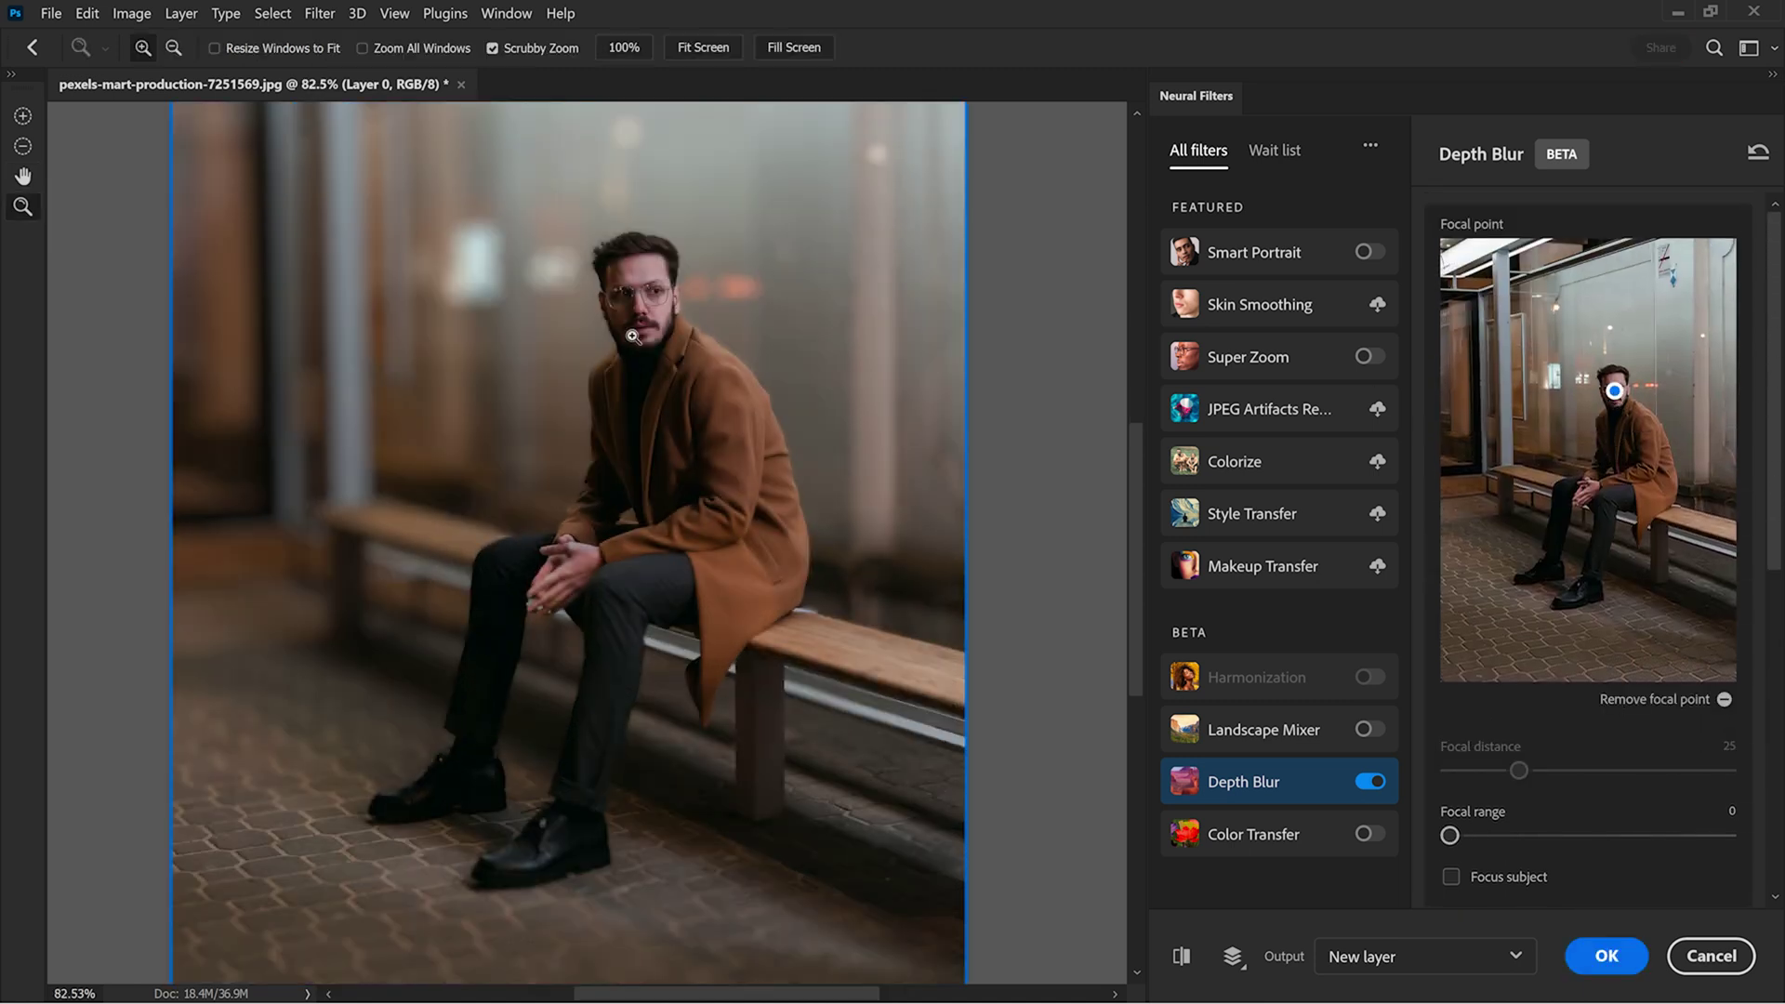
Pan over the coat and bench, then back to the face, to check the refocused blur
scroll(641, 279, "up", 5)
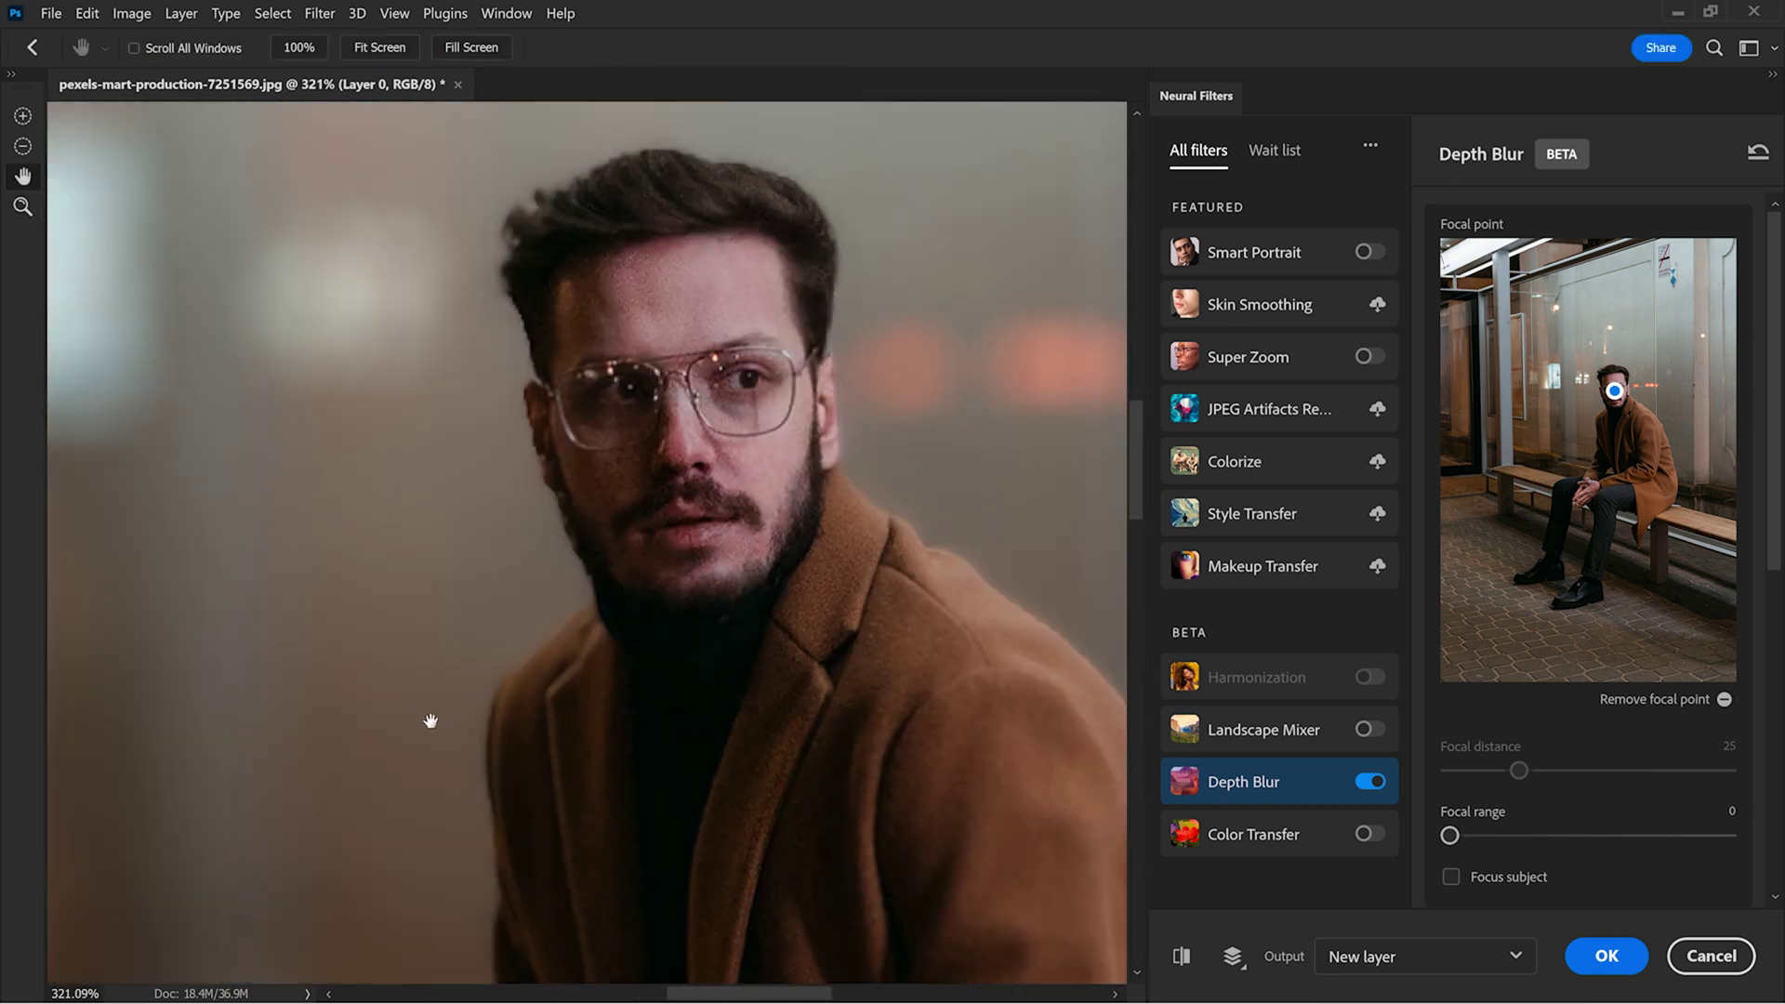
left_click_drag(586, 602, 504, 462)
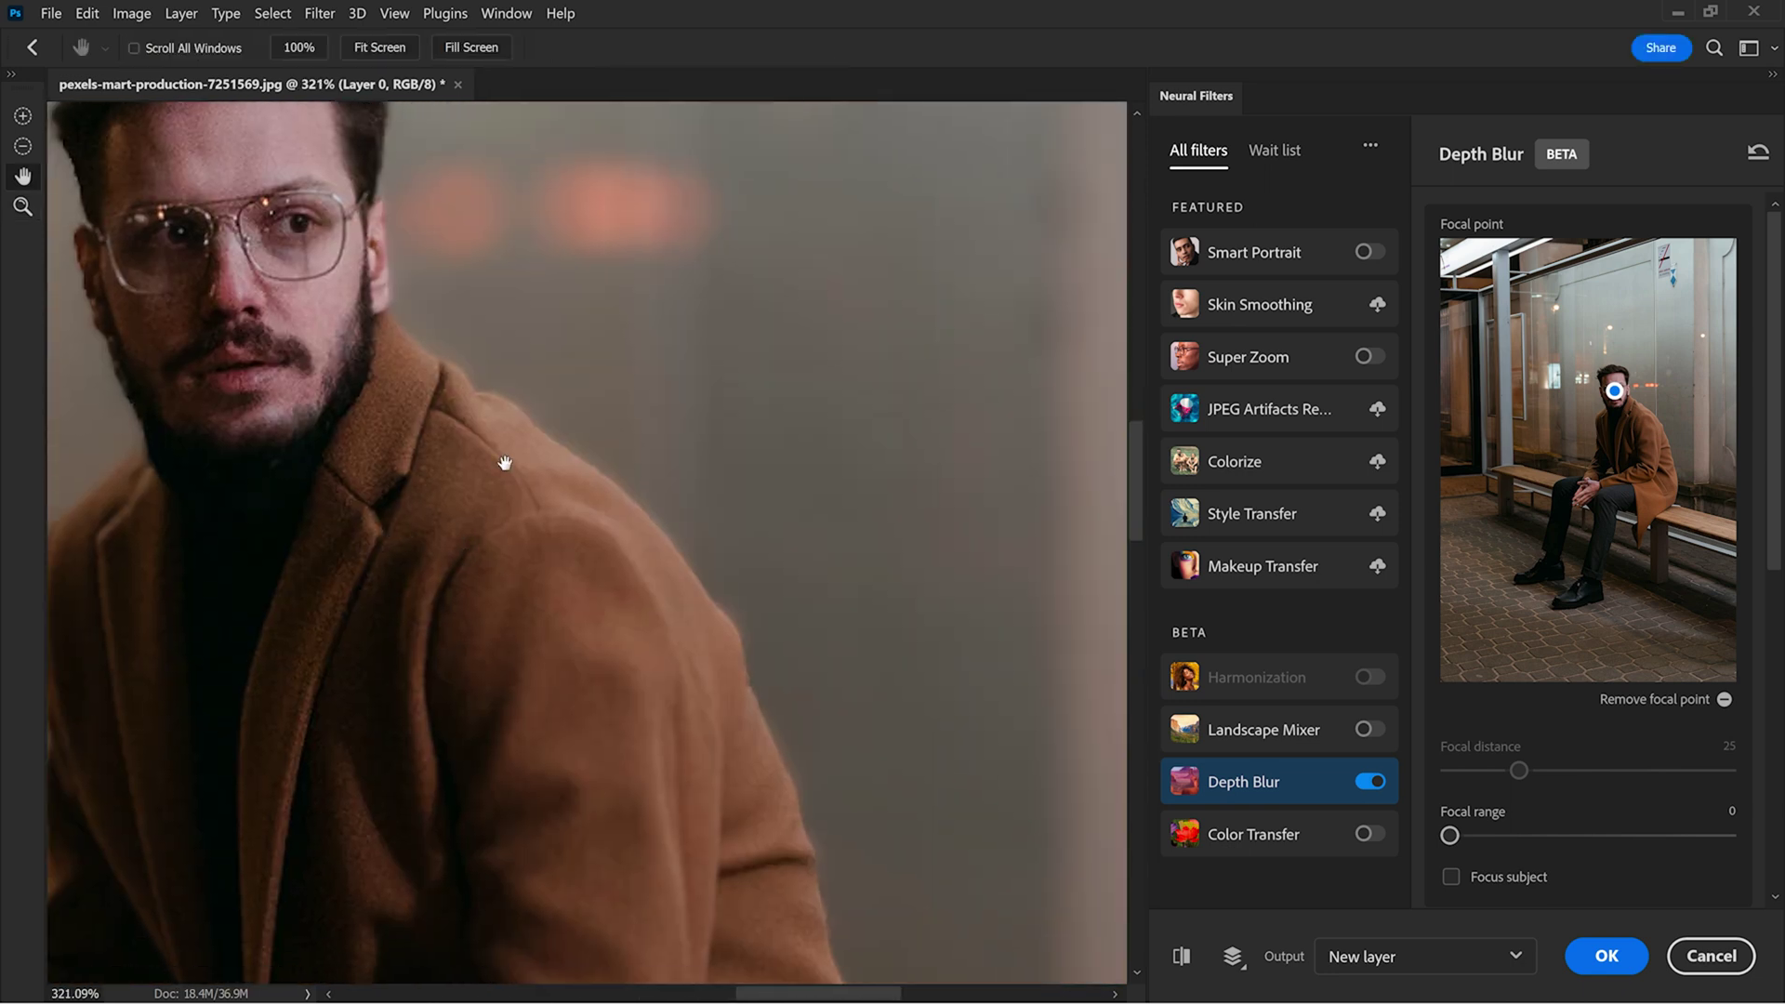
left_click_drag(788, 788, 776, 277)
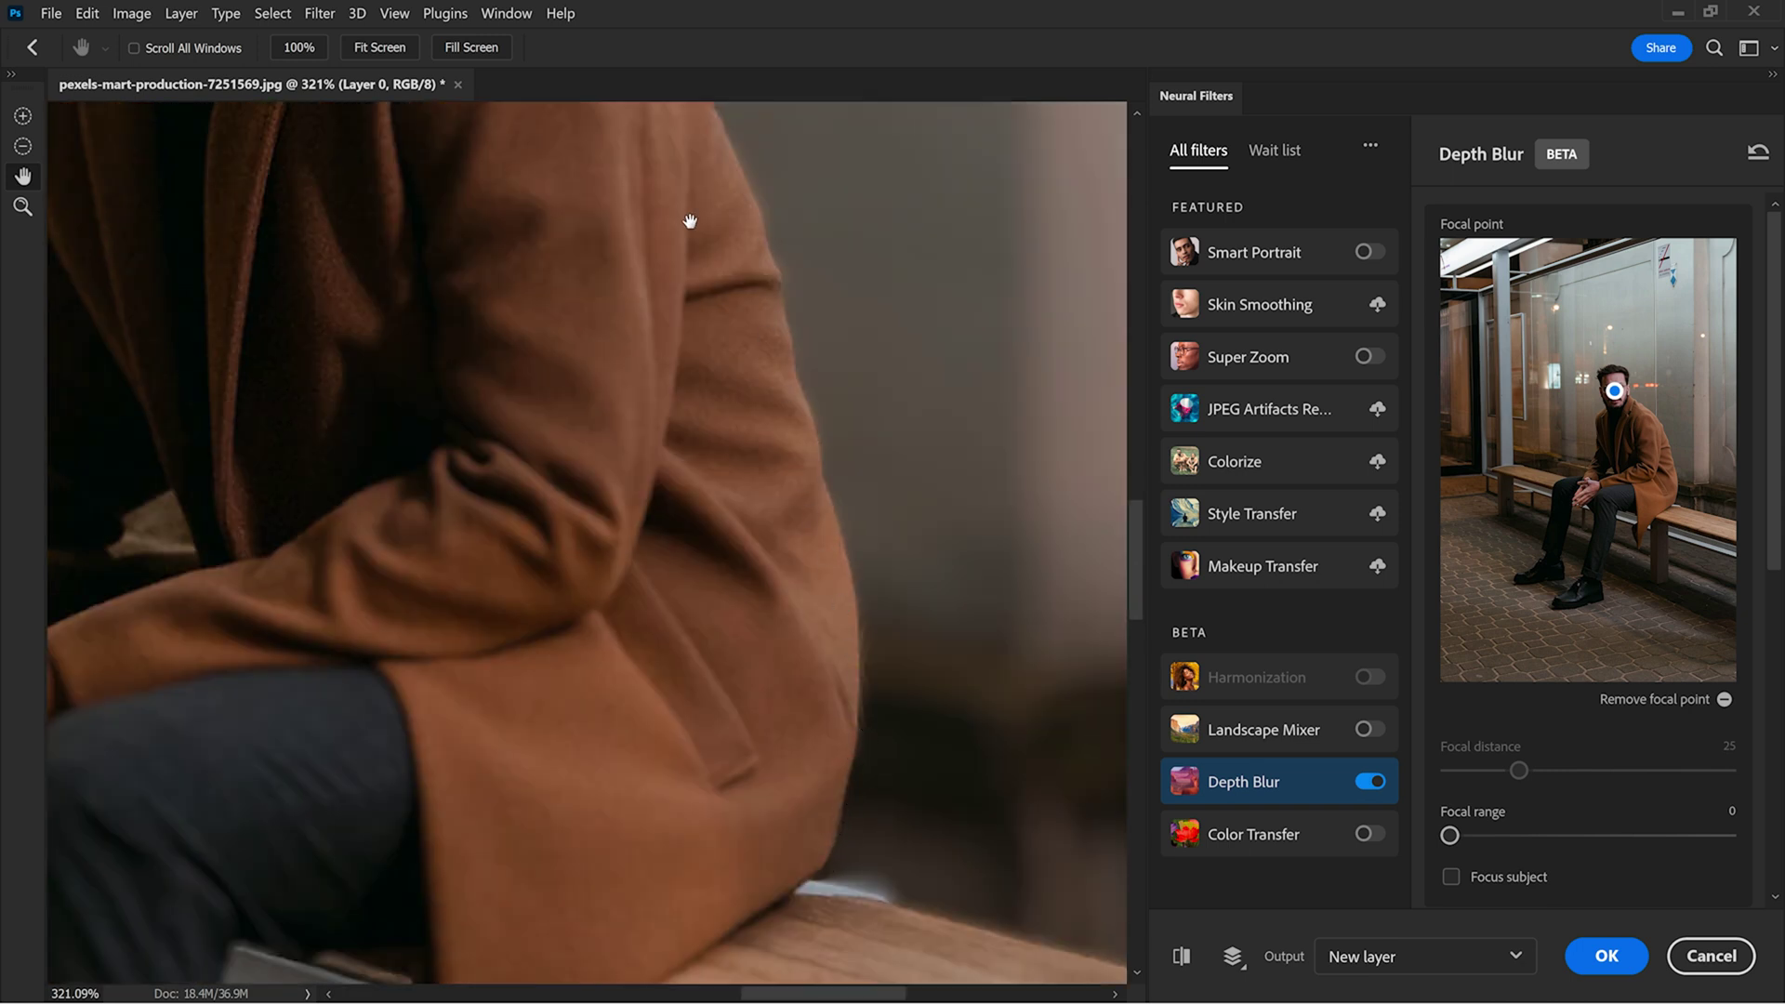
left_click_drag(689, 220, 884, 749)
left_click_drag(657, 510, 823, 718)
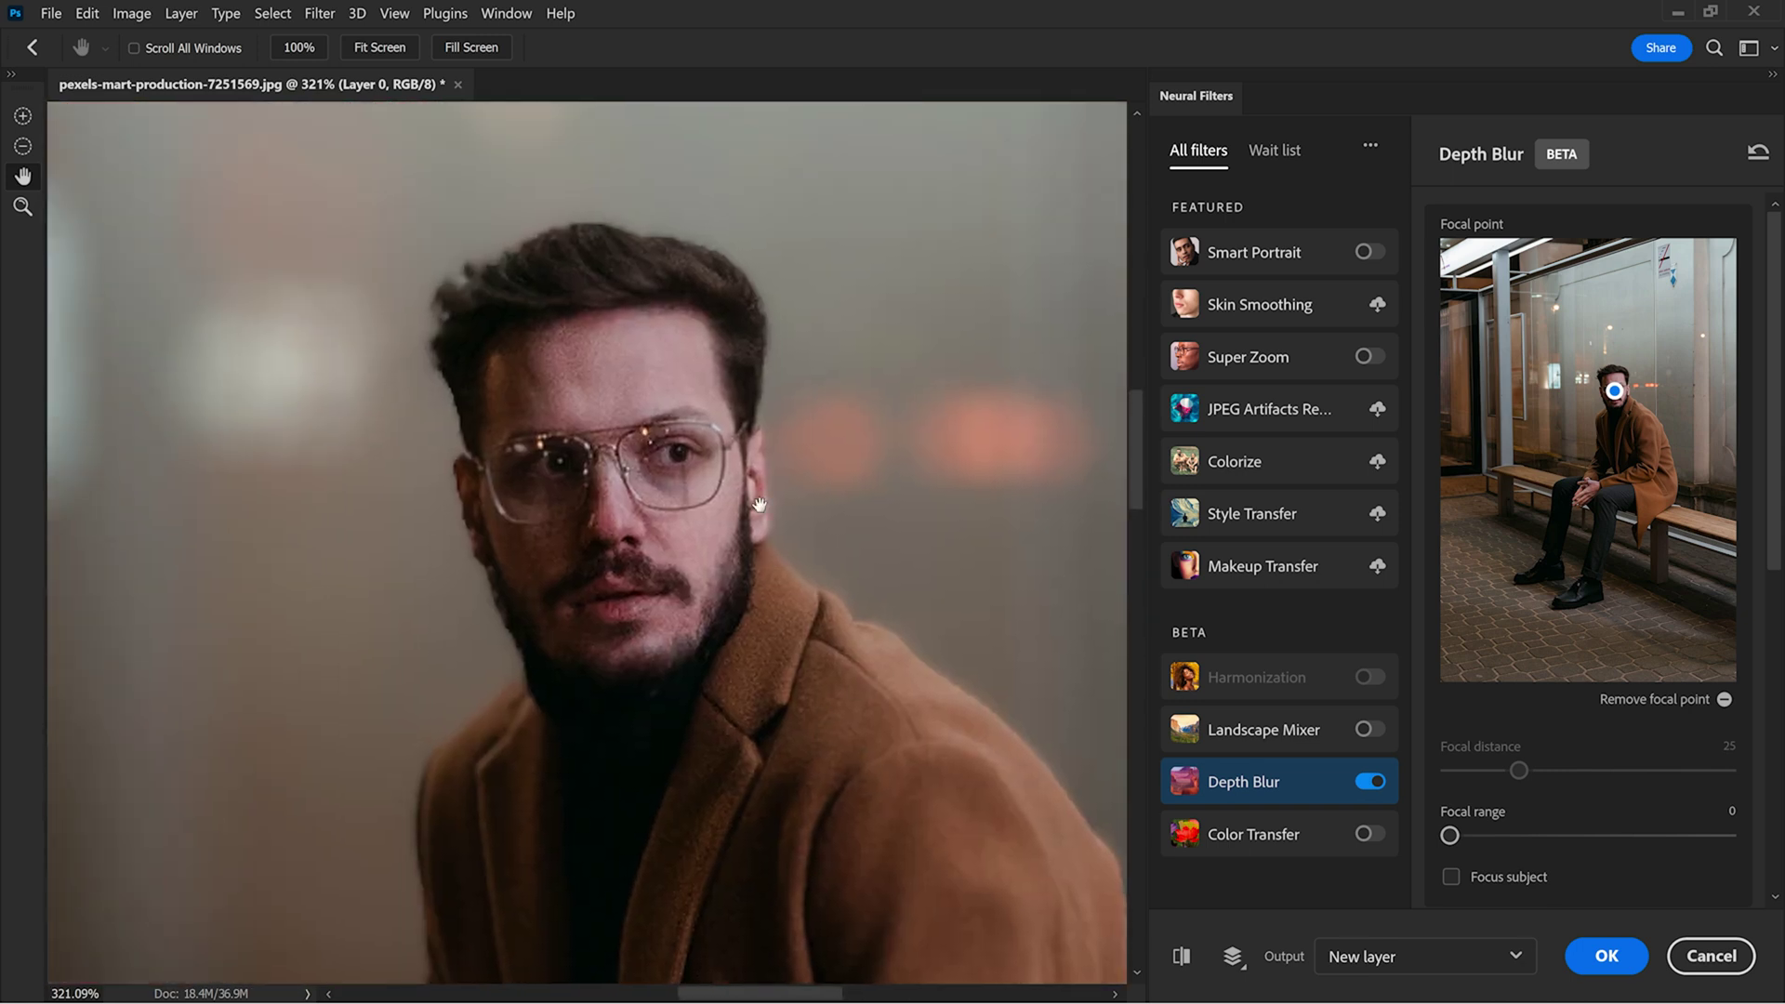
scroll(744, 435, "up", 5)
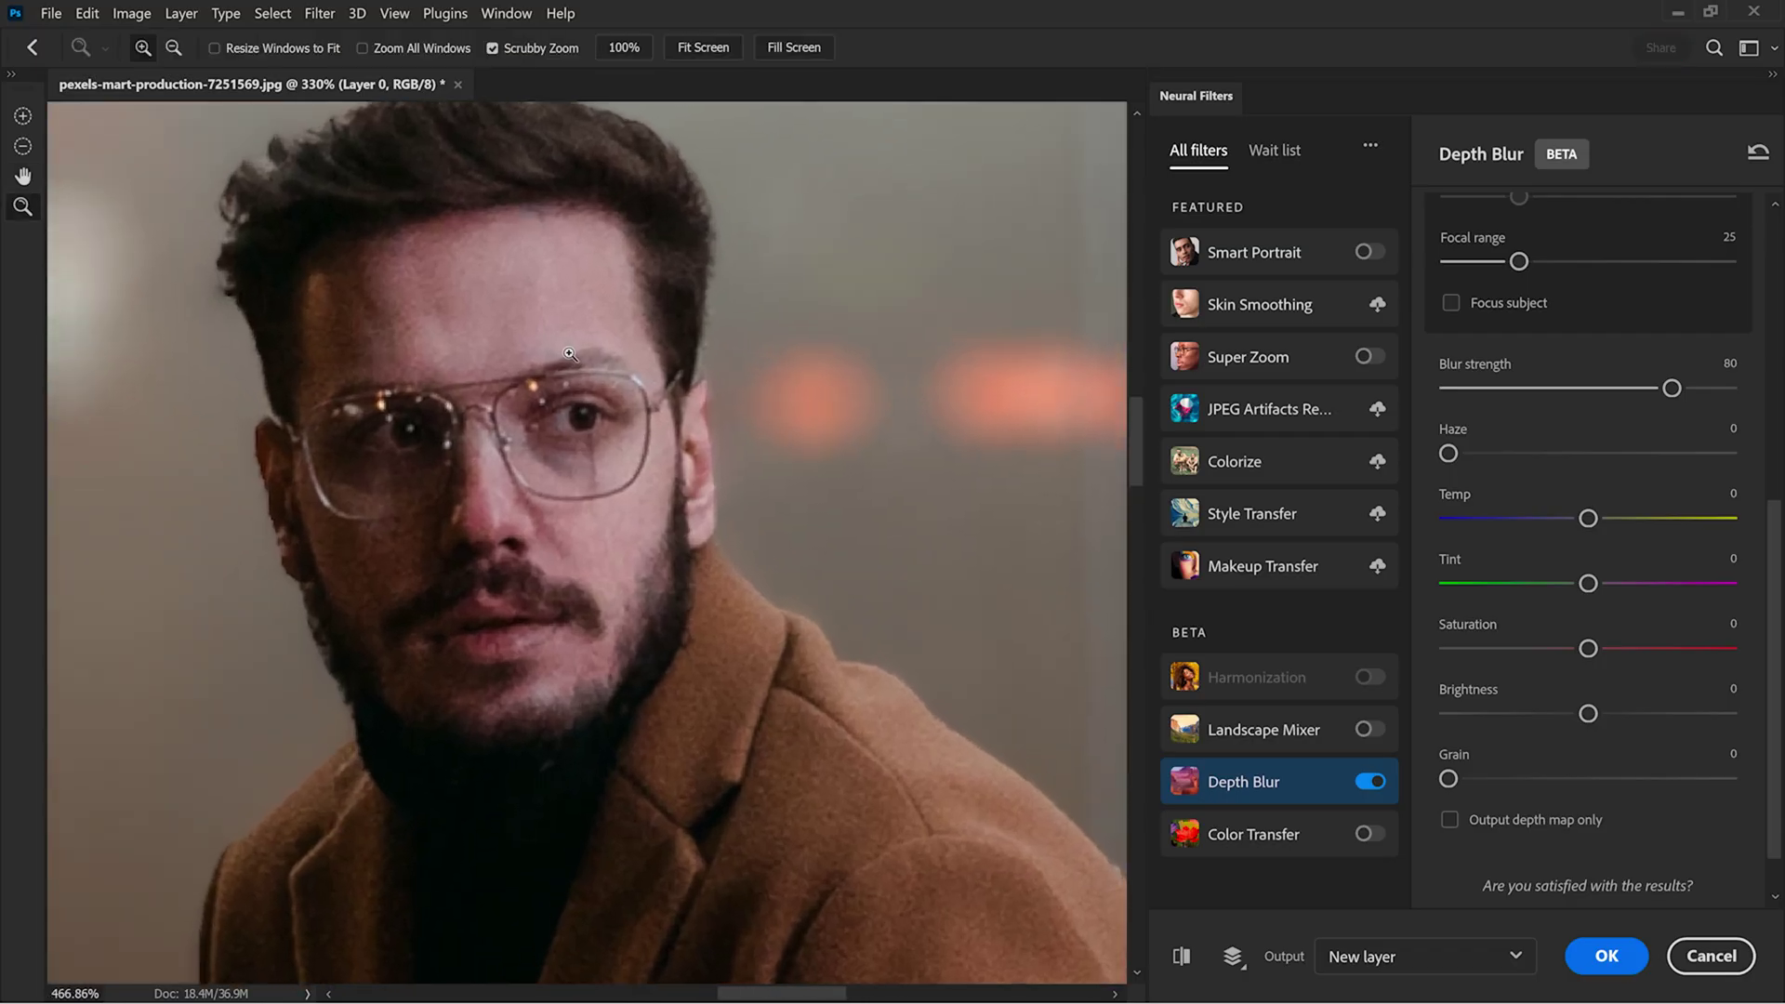
Add grain to the Depth Blur and fine-tune it down to 34
left_click(1559, 781)
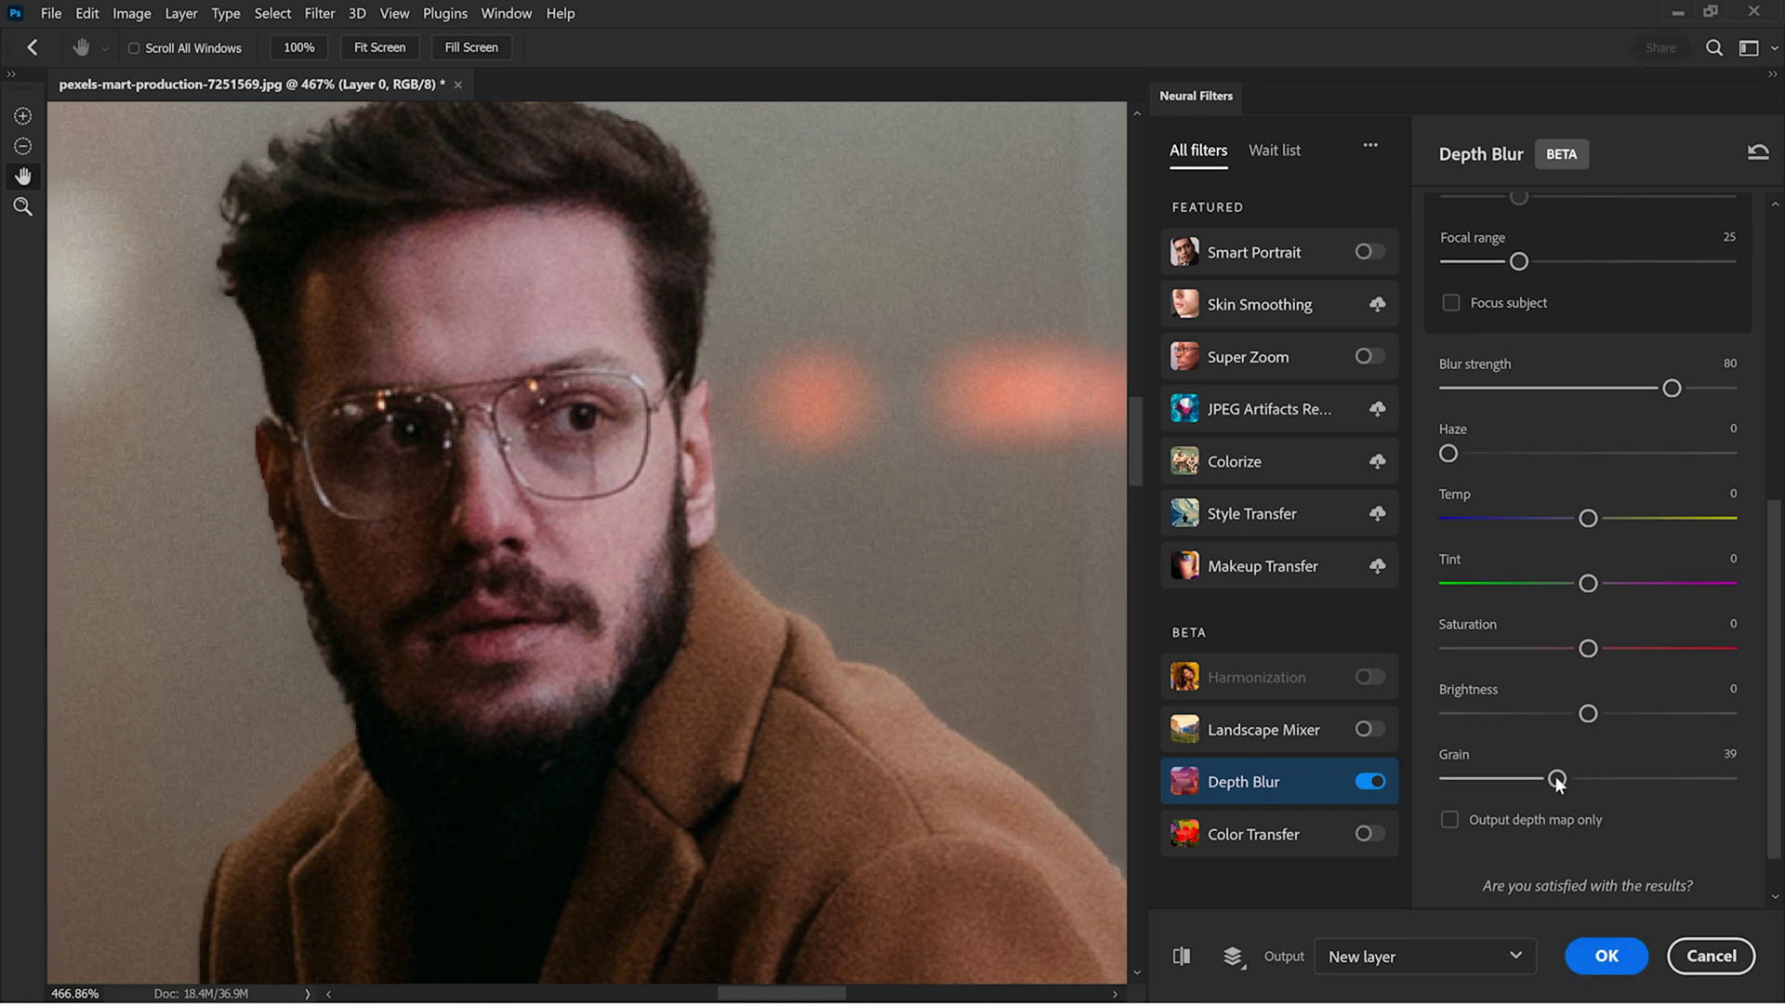
left_click(1541, 784)
mouse_move(1542, 784)
left_mouse_down()
mouse_move(1558, 782)
mouse_move(1540, 777)
left_mouse_up()
scroll(827, 491, "down", 3)
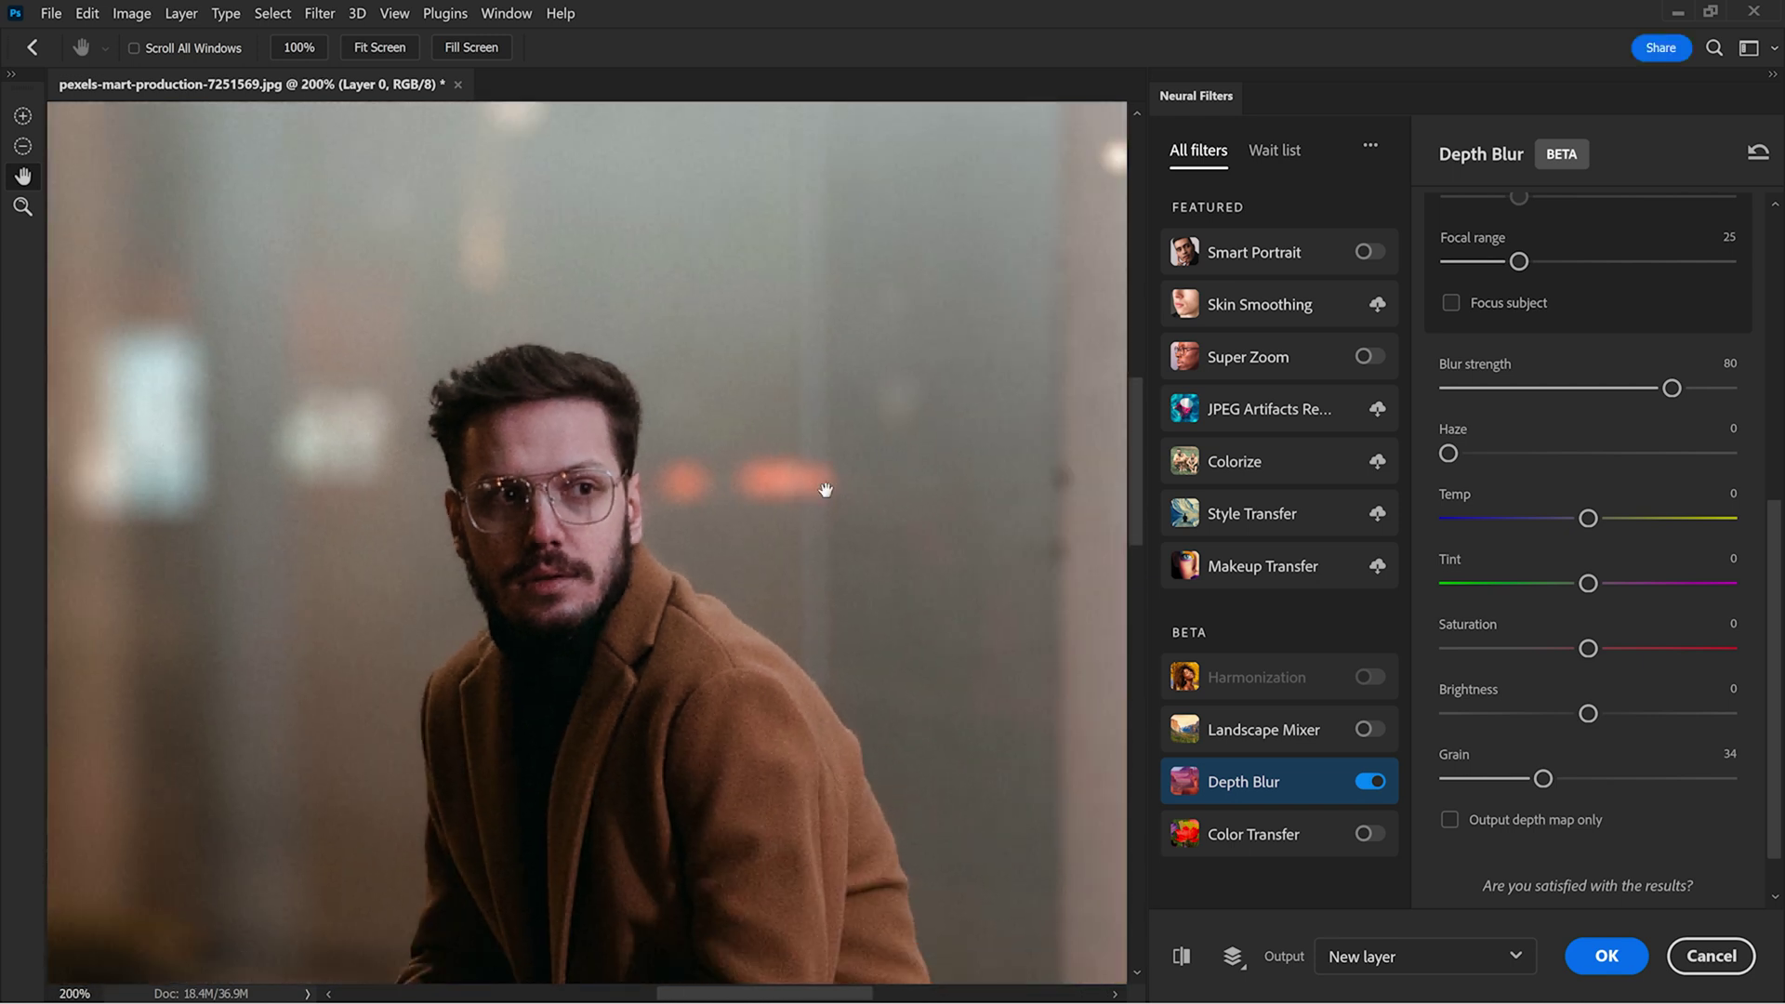
scroll(825, 490, "down", 8)
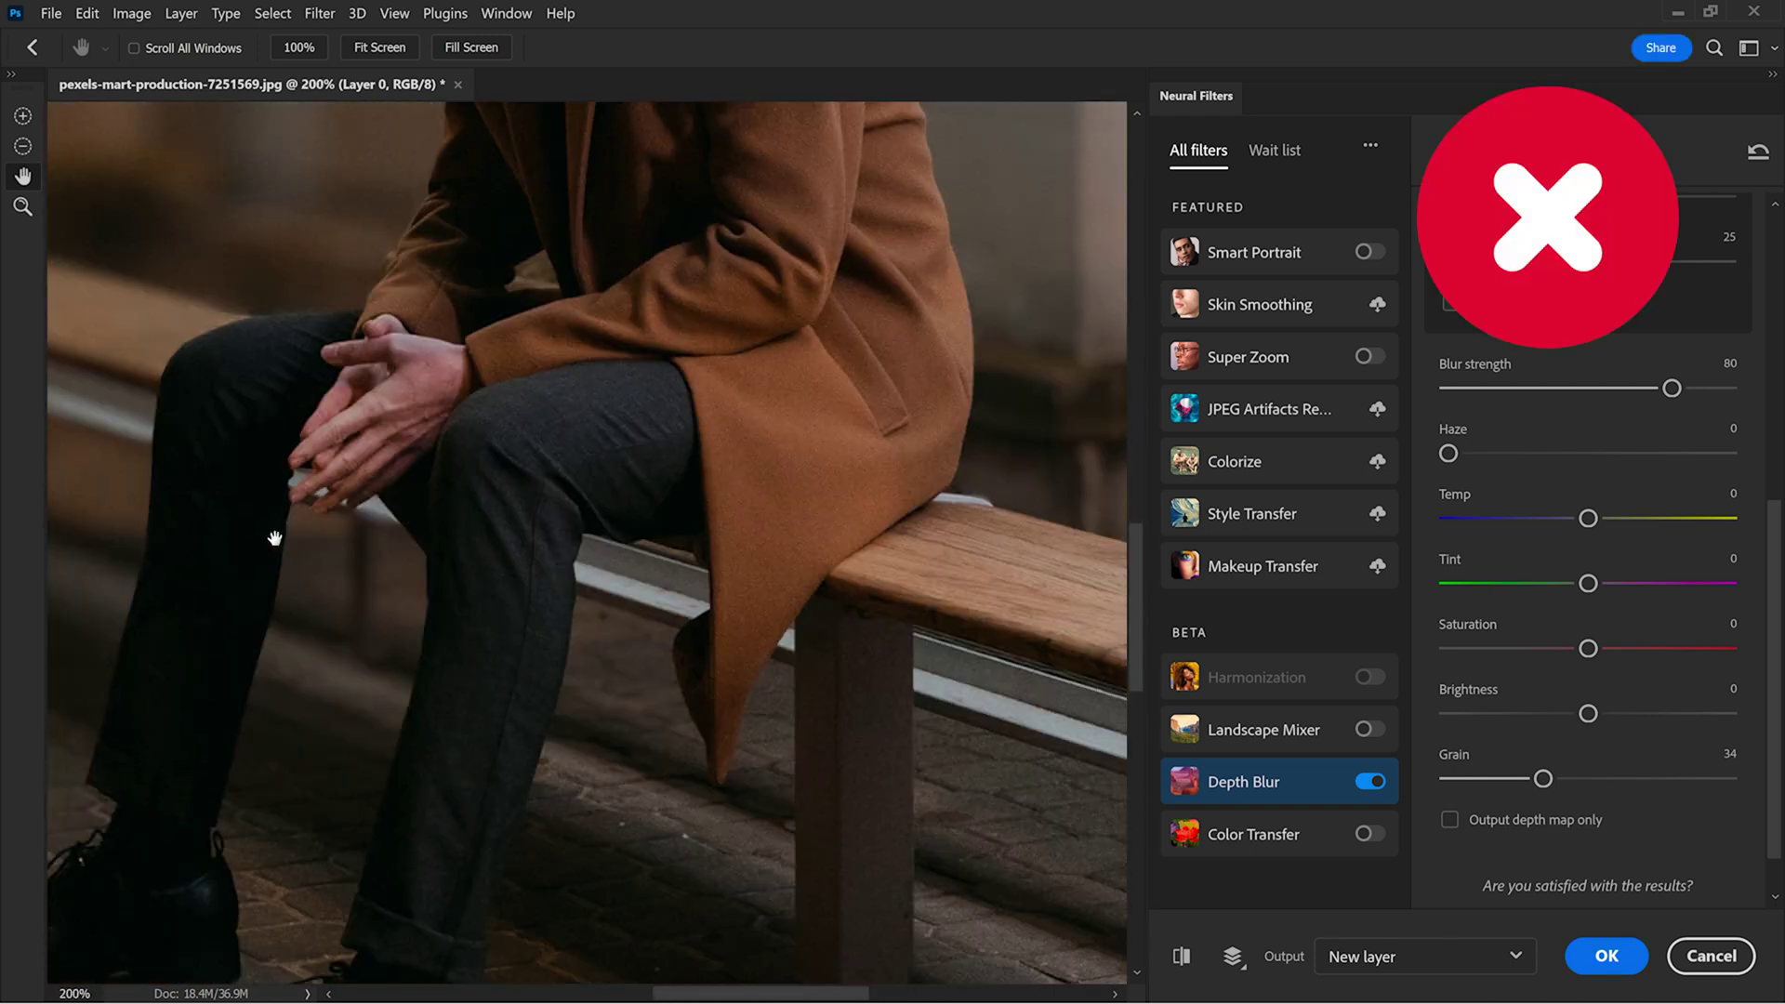